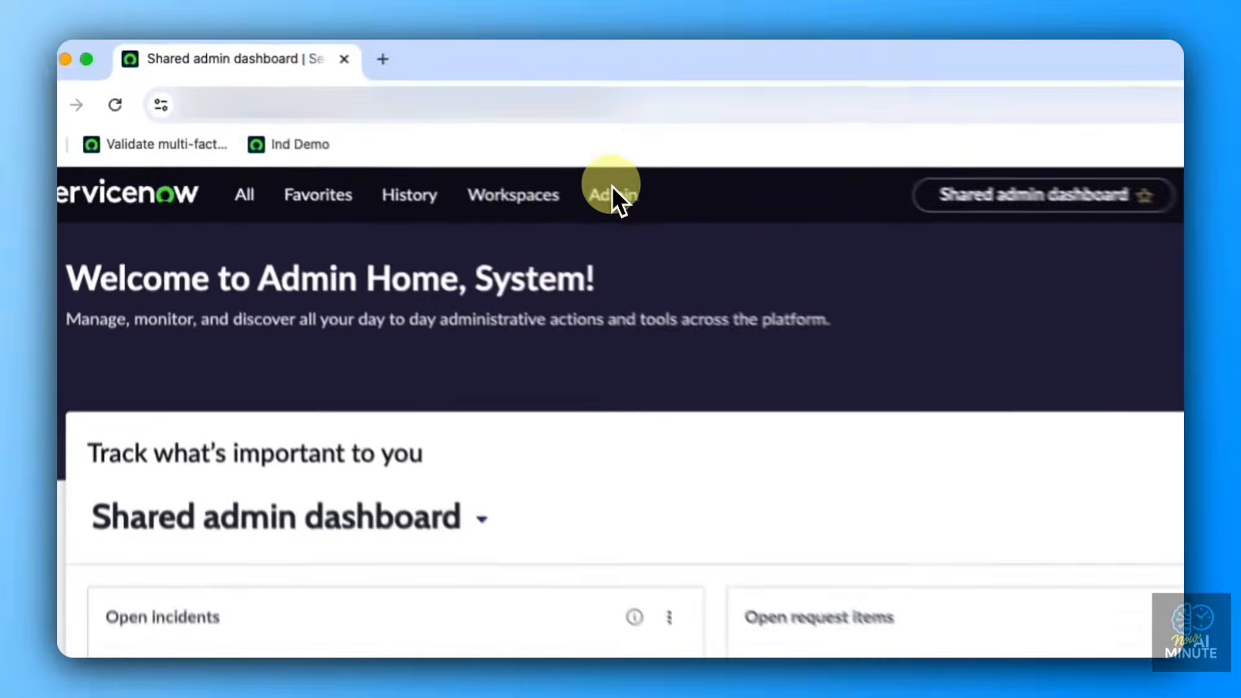
- Open Now Assist Admin, look over its overview, and show the Now Assist skills for ITSM
{"action": "left_click", "coordinate": [384, 124]}
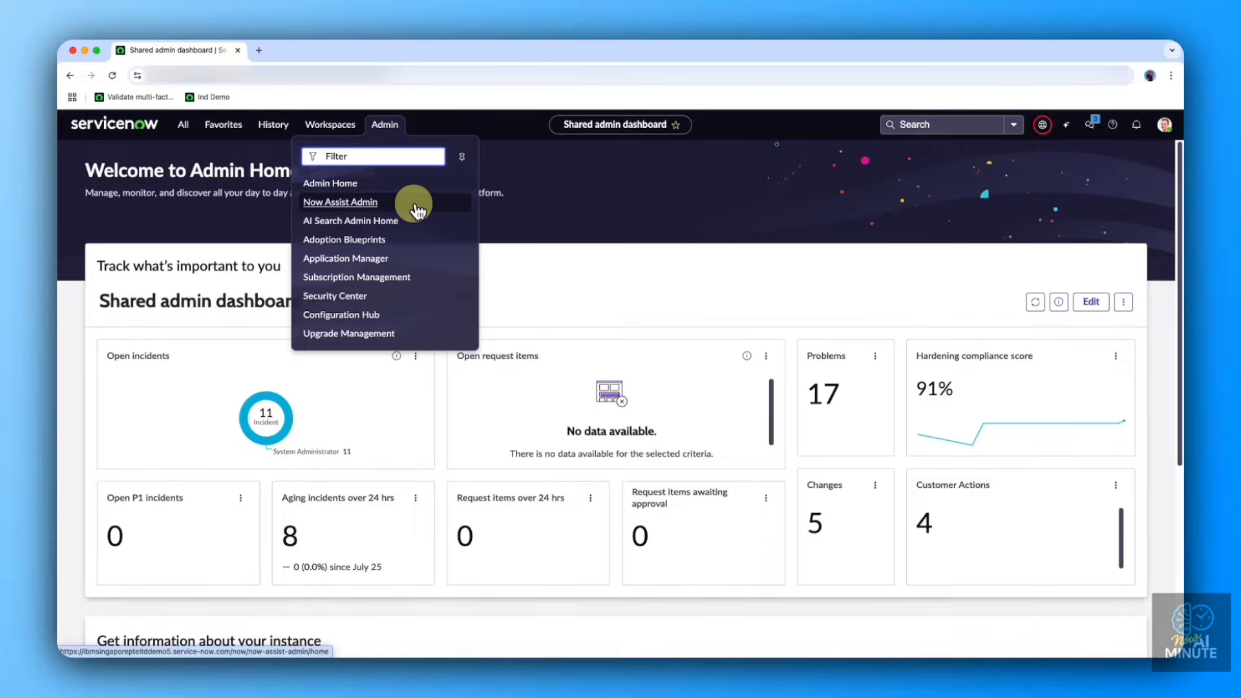
{"action": "left_click", "coordinate": [417, 205]}
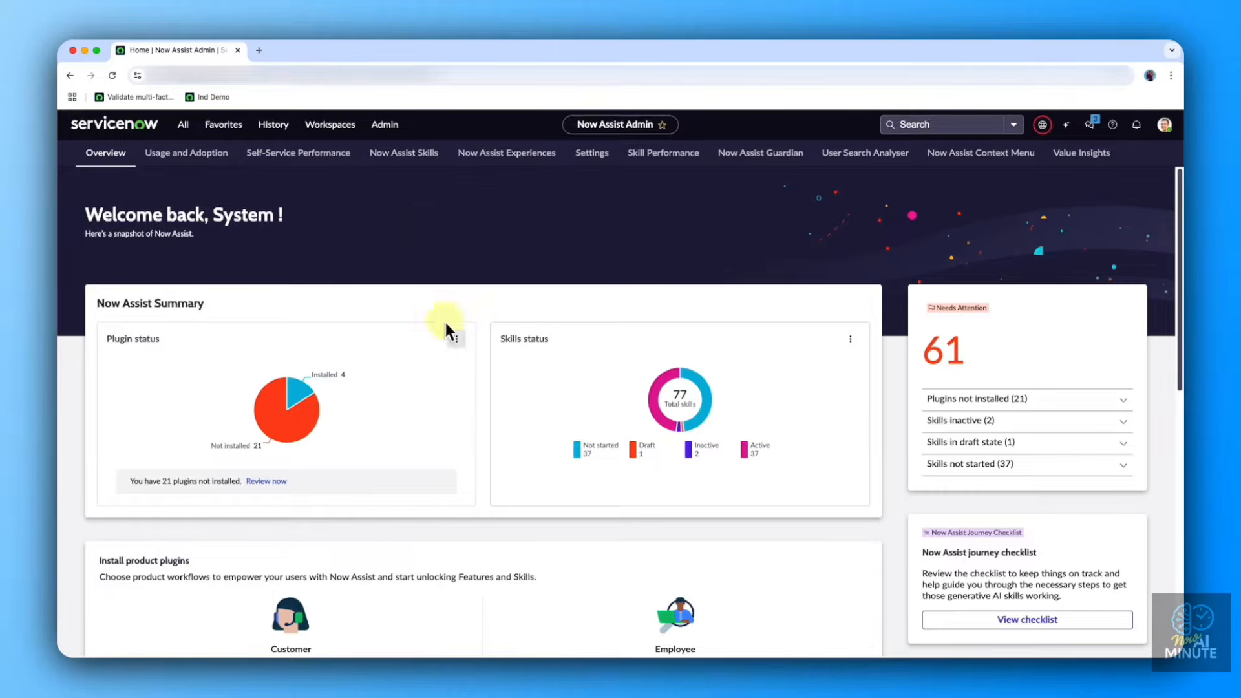
{"action": "scroll", "coordinate": [521, 371], "scroll_direction": "down", "scroll_amount": 7}
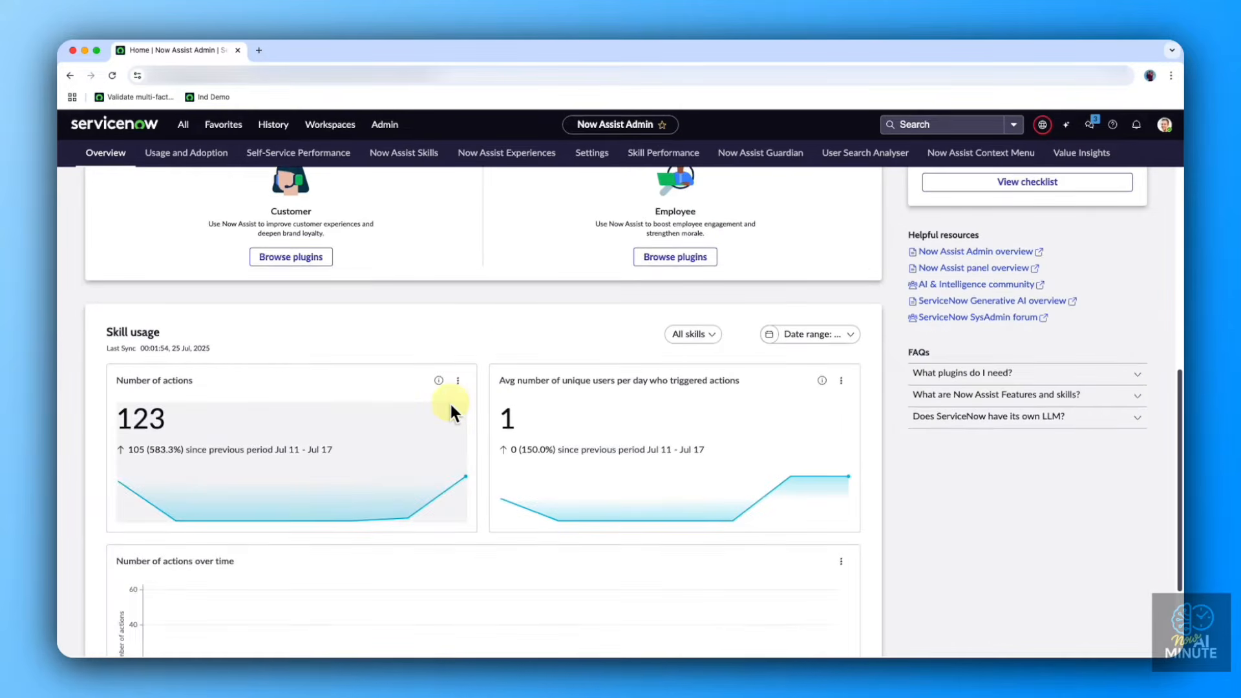
{"action": "scroll", "coordinate": [419, 387], "scroll_direction": "up", "scroll_amount": 7}
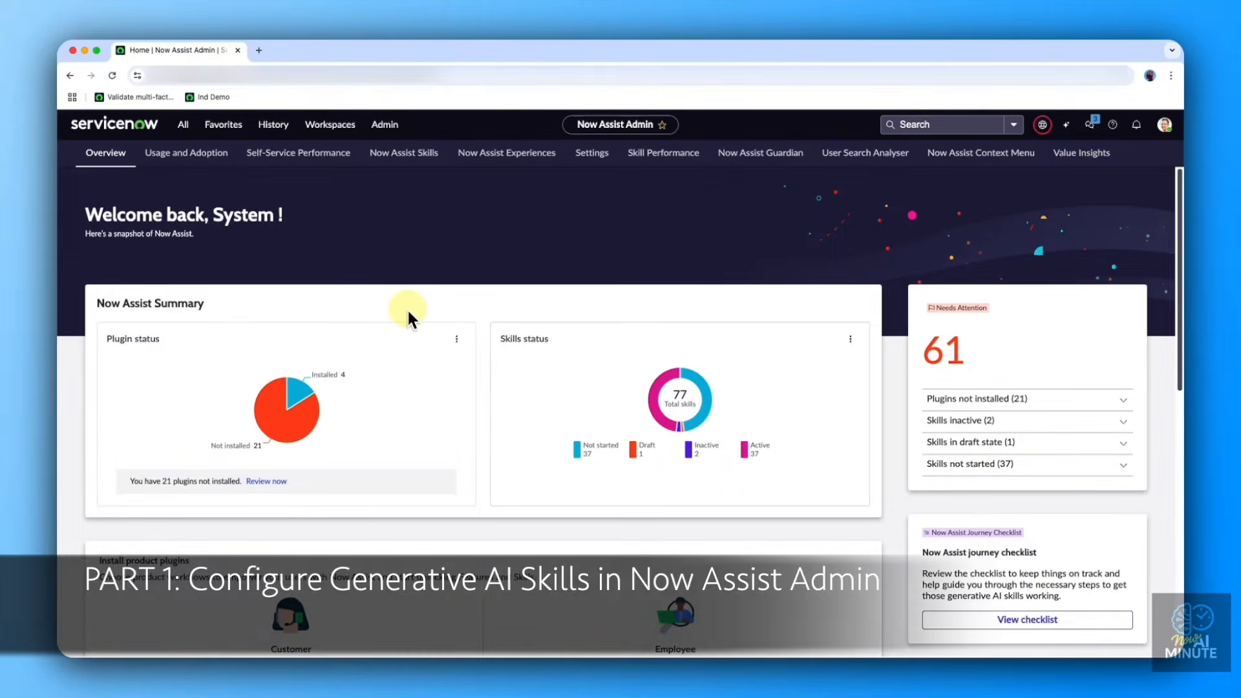
{"action": "left_click", "coordinate": [404, 154]}
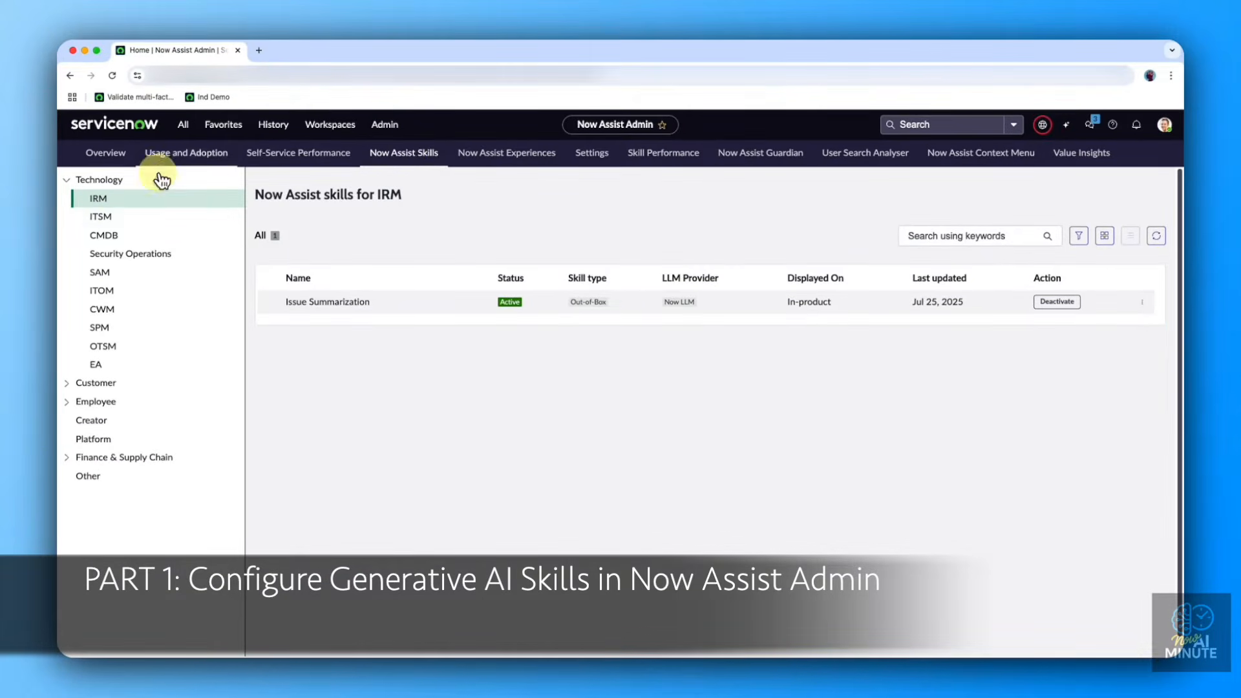
{"action": "left_click", "coordinate": [145, 222]}
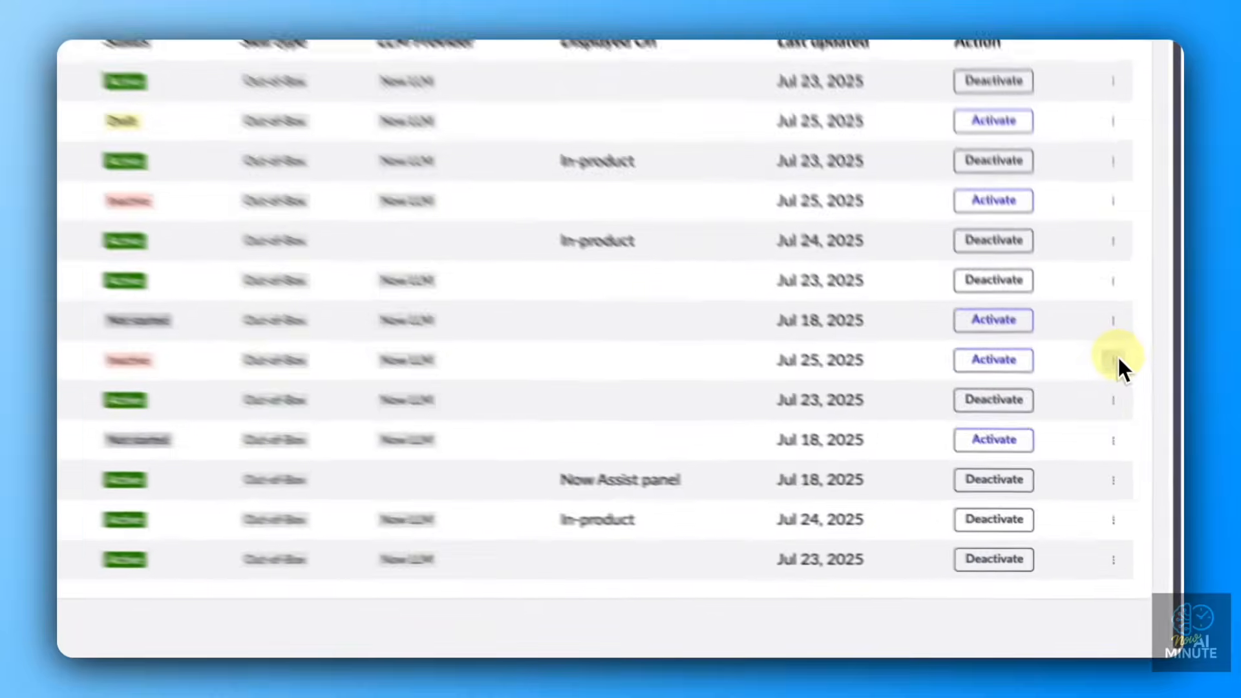
- Look at the additional actions offered for the original Incident summarization skill
{"action": "left_click", "coordinate": [1142, 466]}
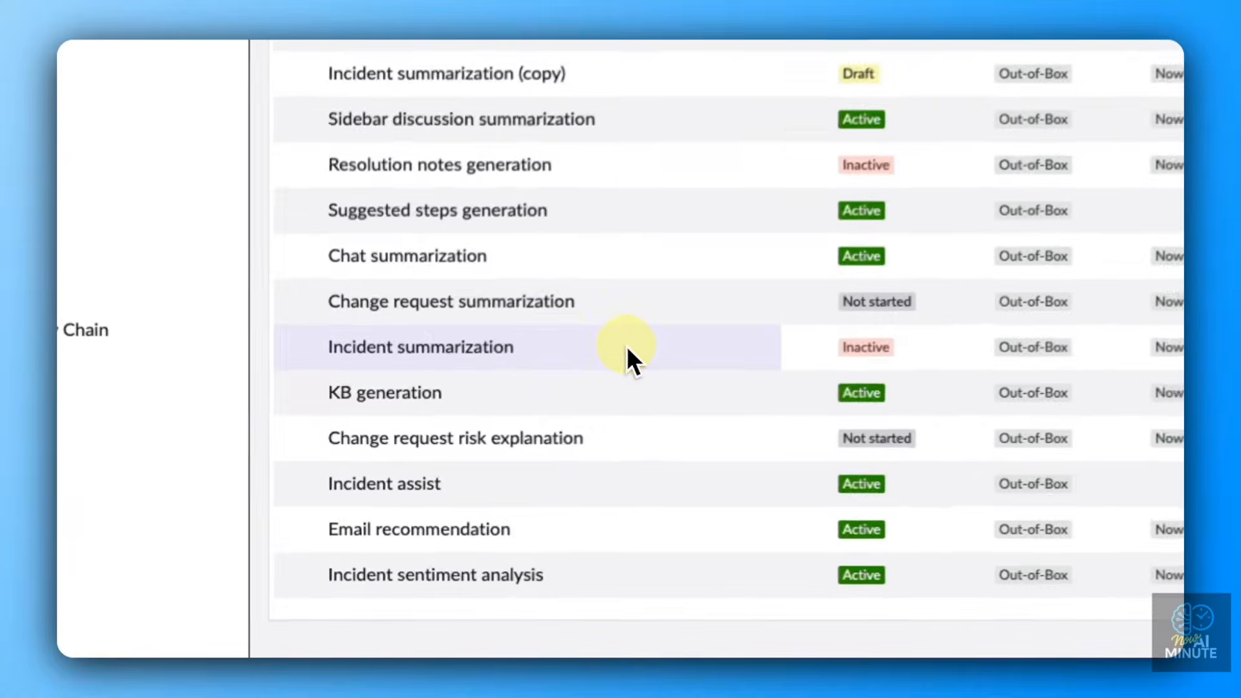
{"action": "left_click", "coordinate": [505, 427]}
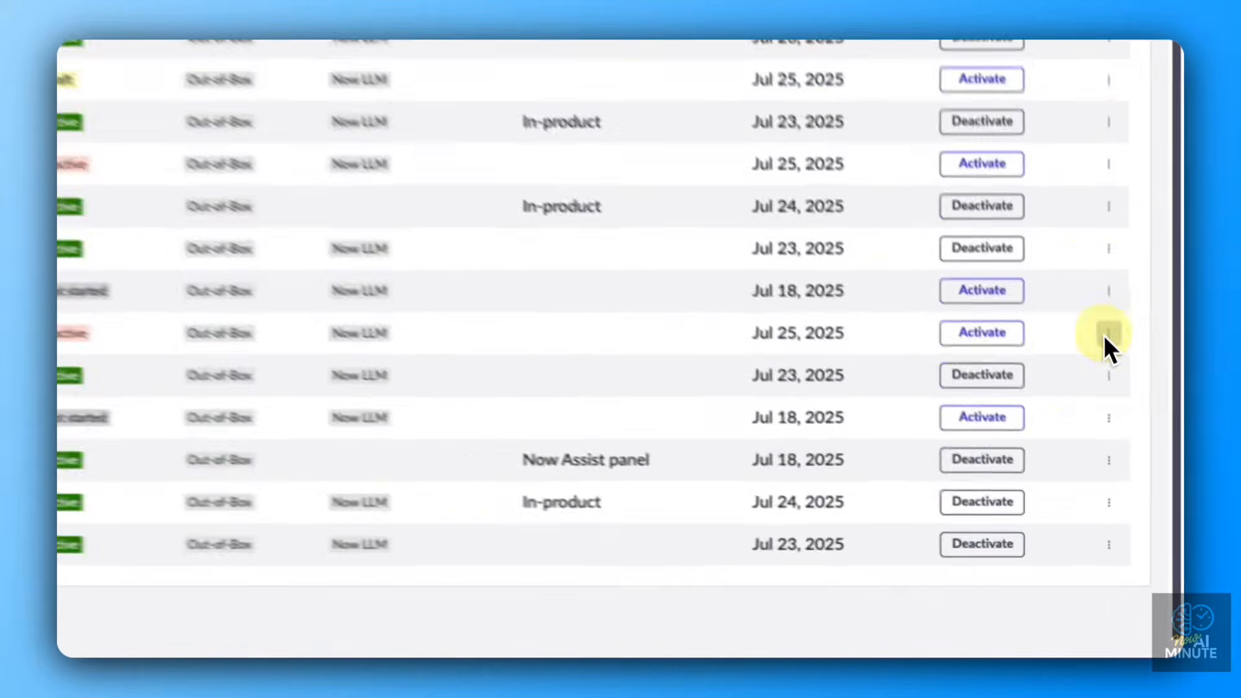
{"action": "left_click", "coordinate": [1143, 466]}
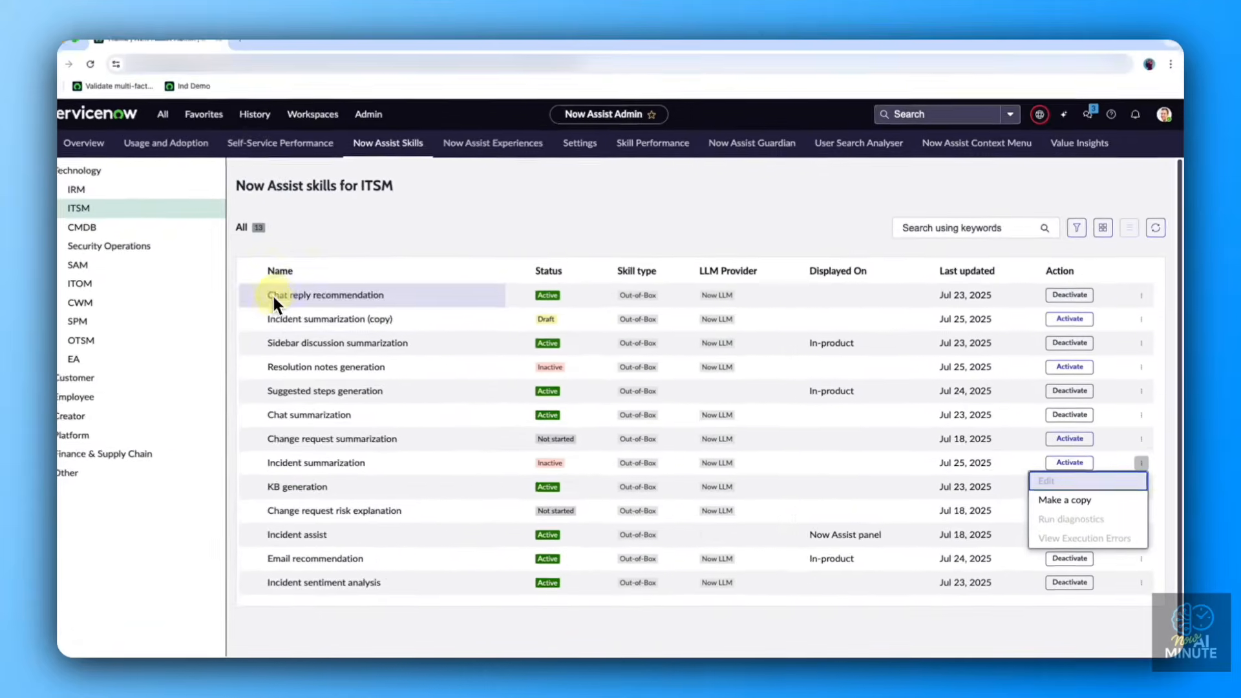
- Start activating the Incident summarization (copy) skill, review its description, and save the general details
{"action": "left_click", "coordinate": [425, 326]}
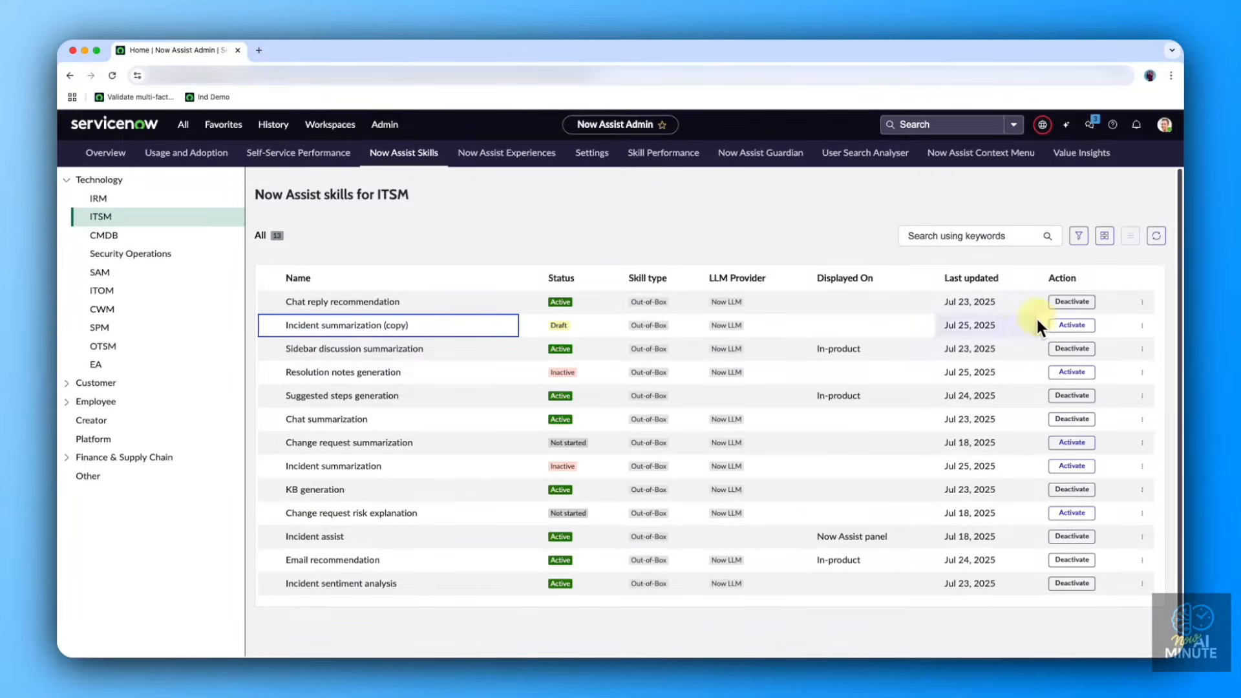
{"action": "left_click", "coordinate": [1067, 326]}
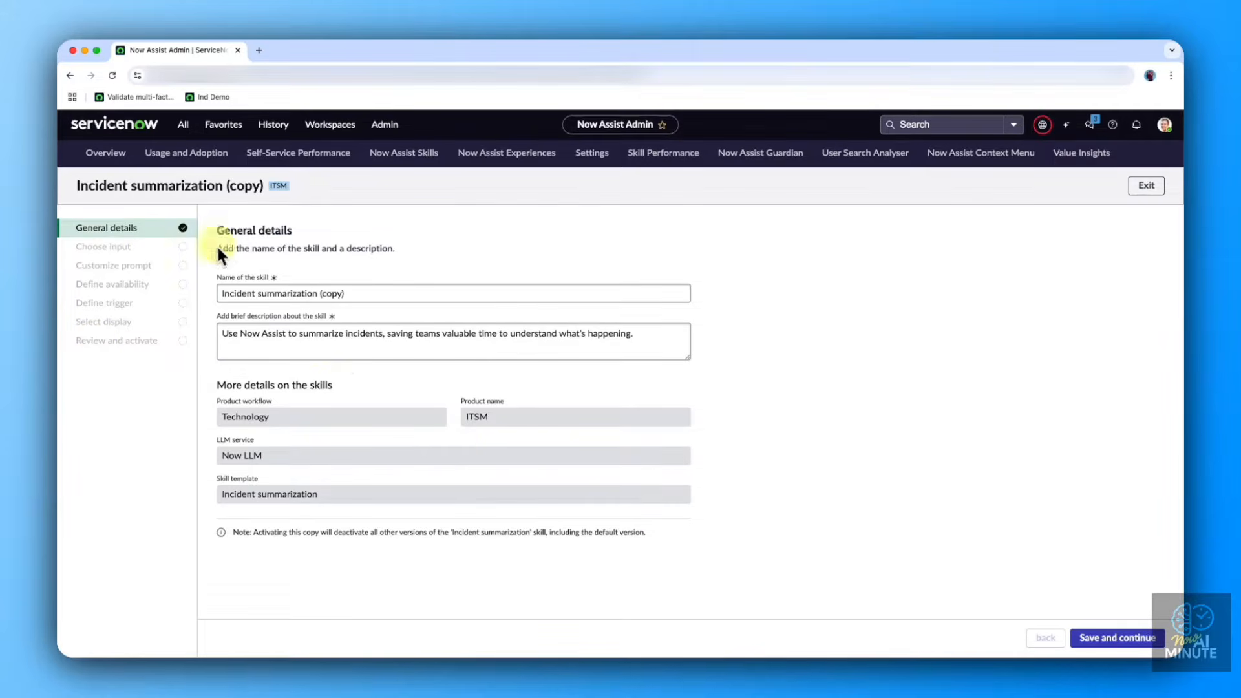
{"action": "double_click", "coordinate": [250, 334]}
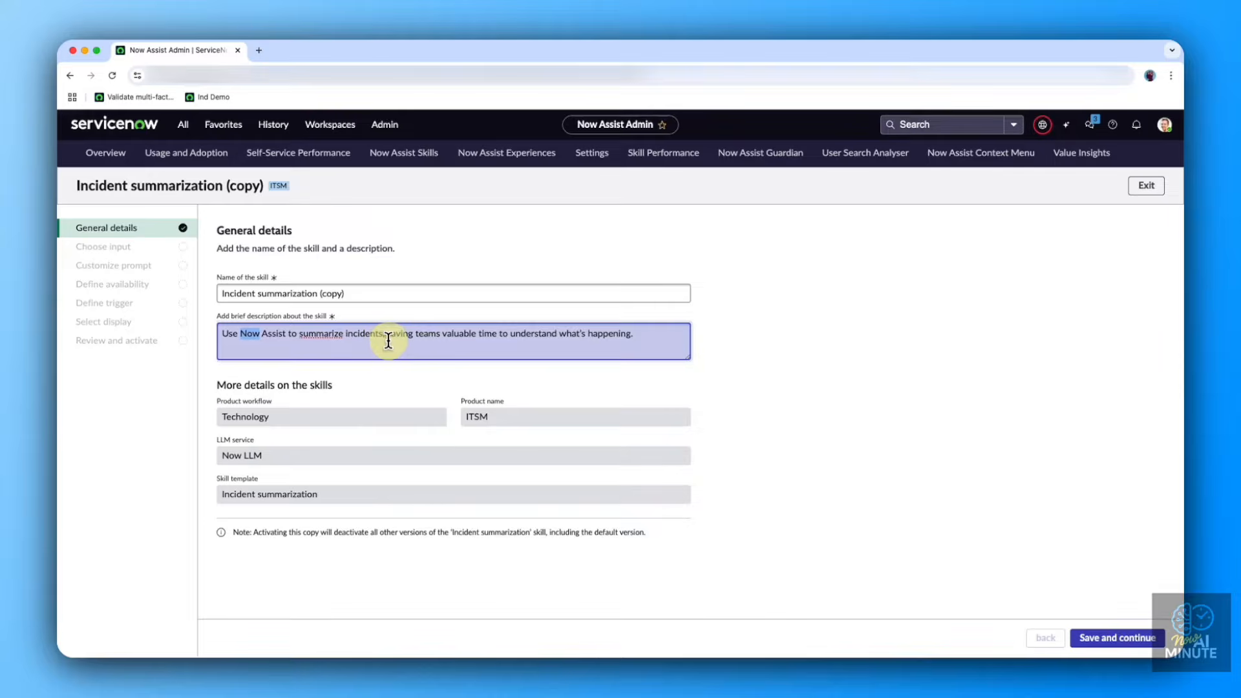
{"action": "left_click_drag", "start_coordinate": [637, 336], "coordinate": [200, 343]}
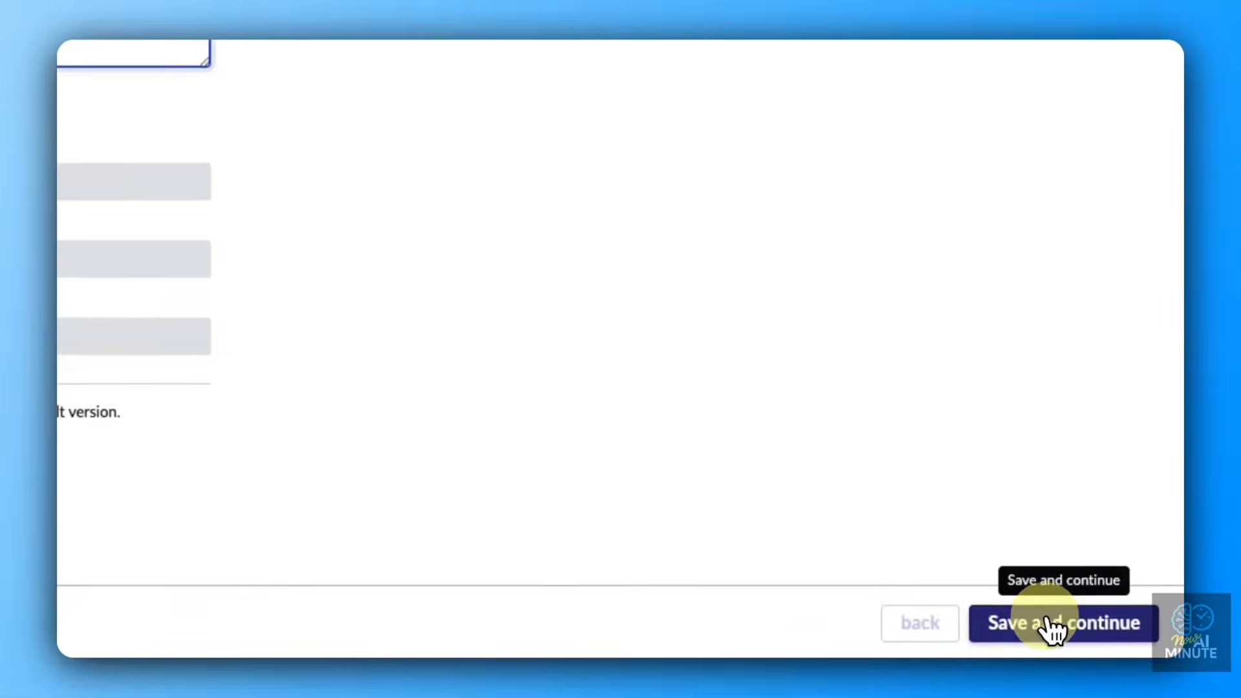
{"action": "left_click", "coordinate": [1038, 618]}
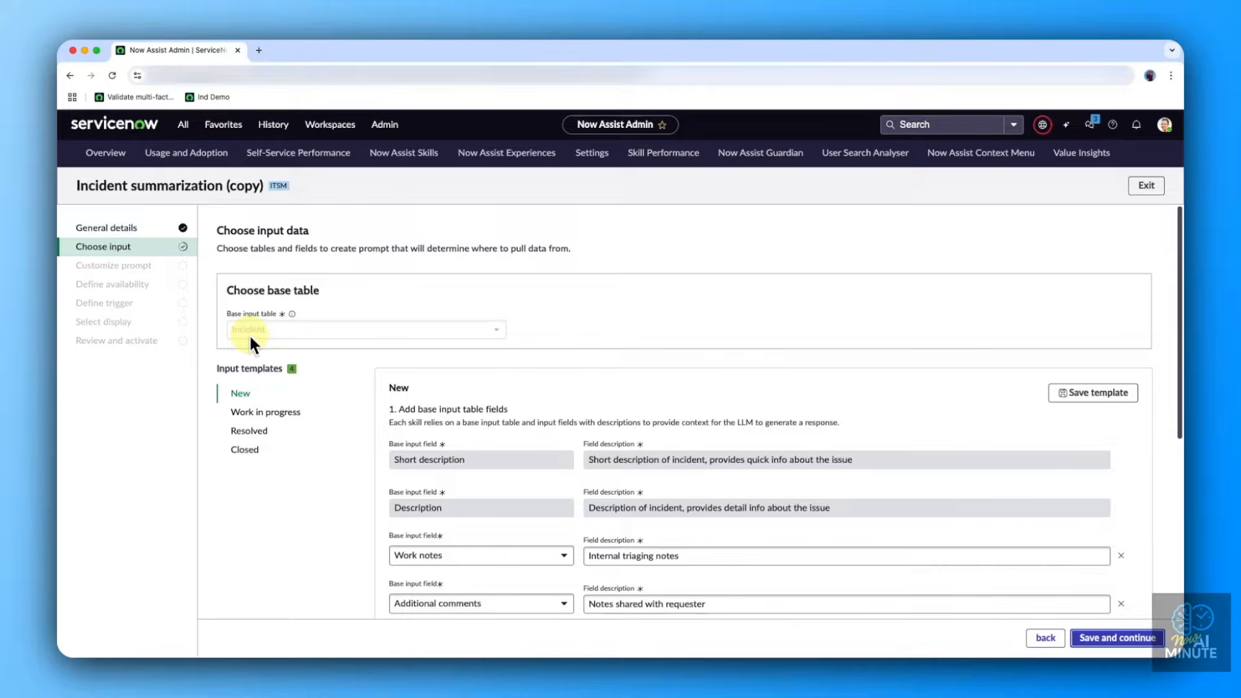
- Examine the input templates for the Work in progress, Resolved and Closed incident states
{"action": "scroll", "coordinate": [328, 357], "scroll_direction": "down", "scroll_amount": 3}
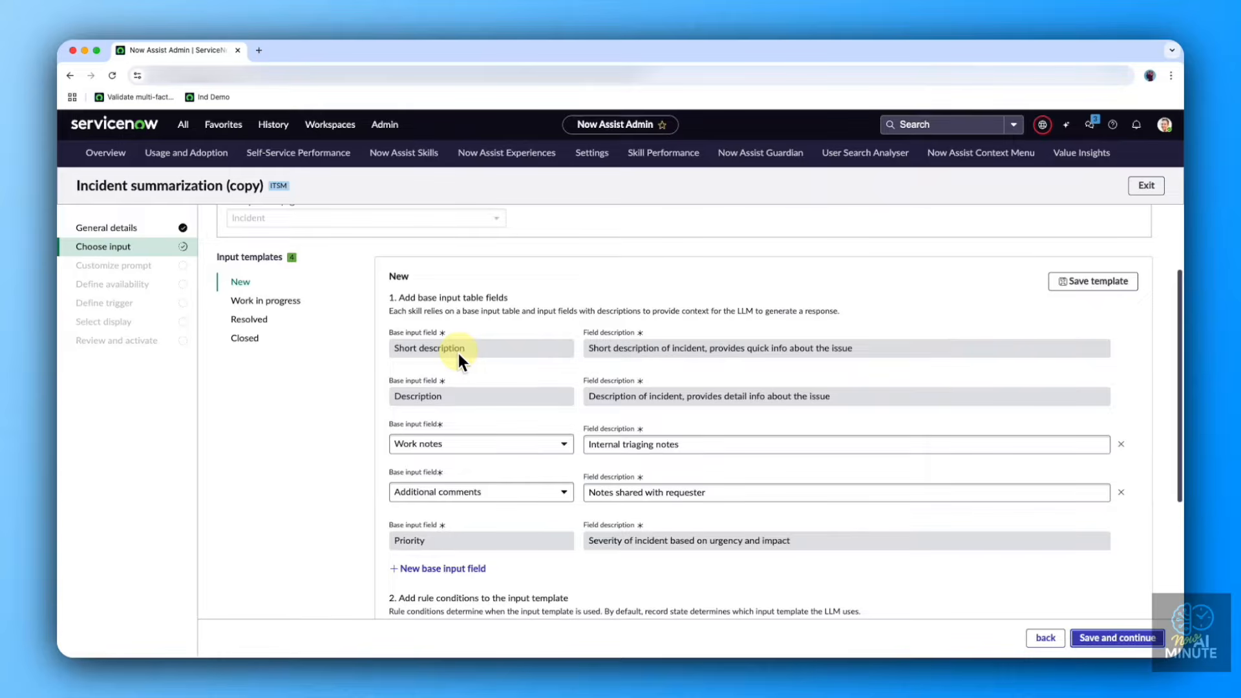
{"action": "left_click", "coordinate": [289, 302]}
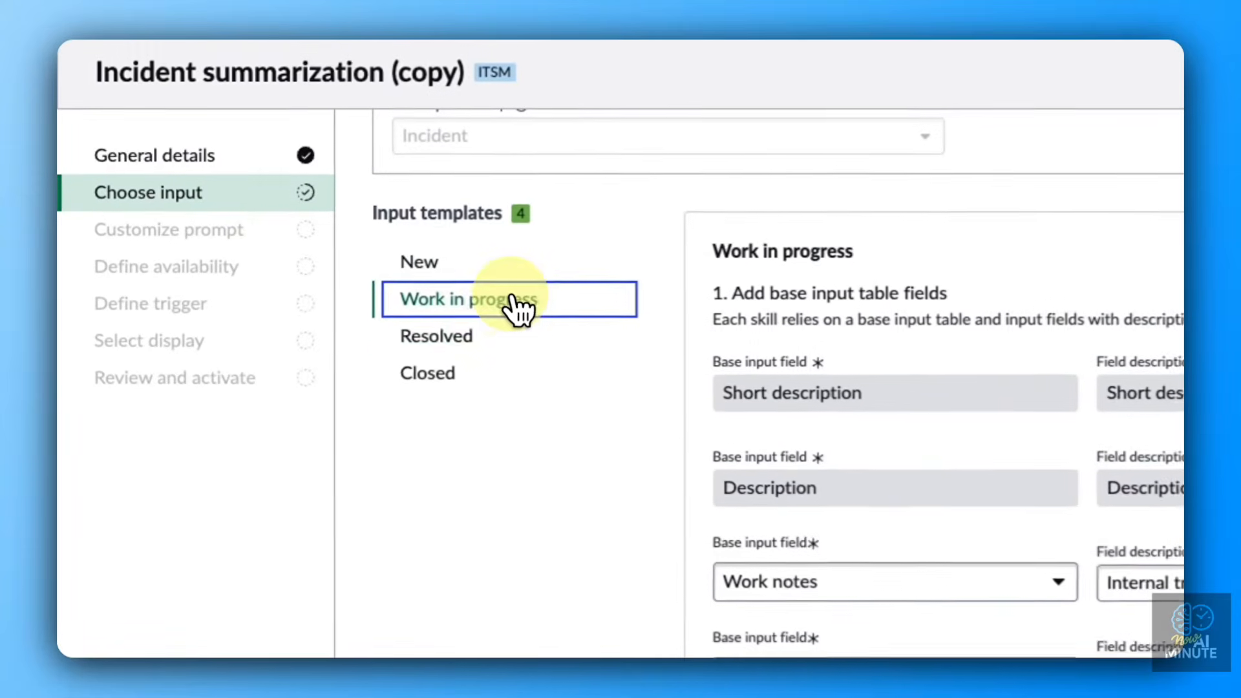
{"action": "left_click", "coordinate": [497, 335]}
{"action": "left_click", "coordinate": [489, 373]}
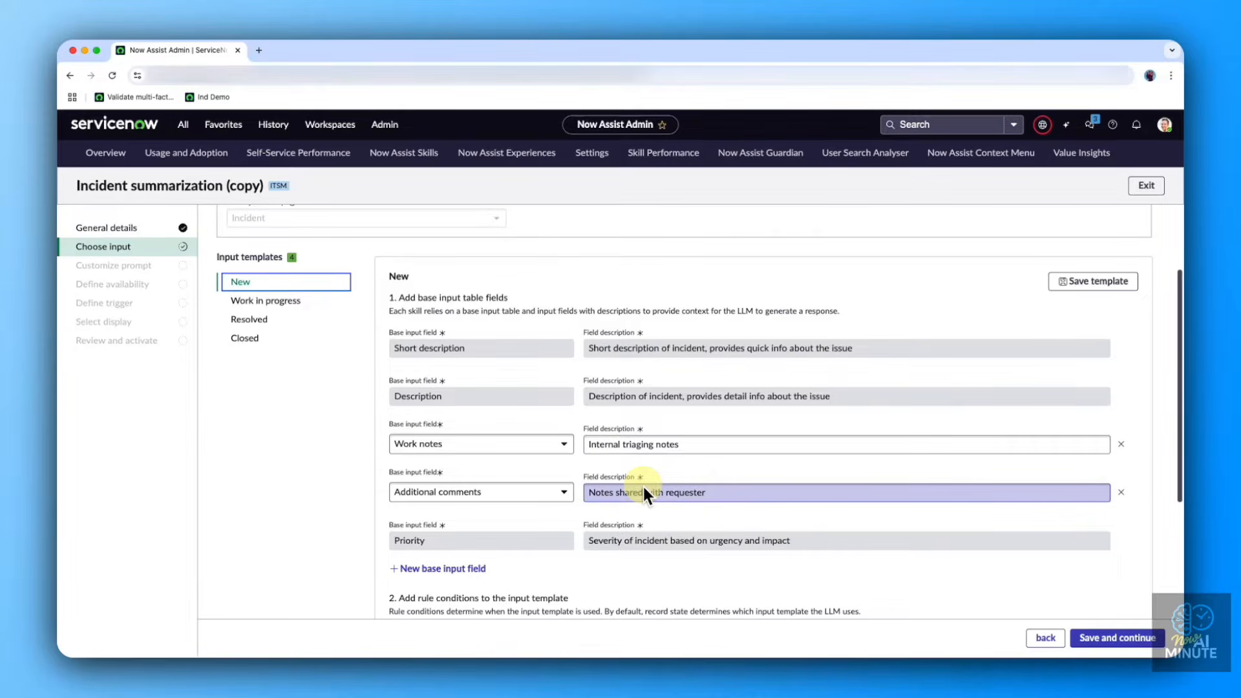
- Review the New template's base input fields, rule conditions and additional data sources, and save the input data
{"action": "scroll", "coordinate": [644, 493], "scroll_direction": "down", "scroll_amount": 3}
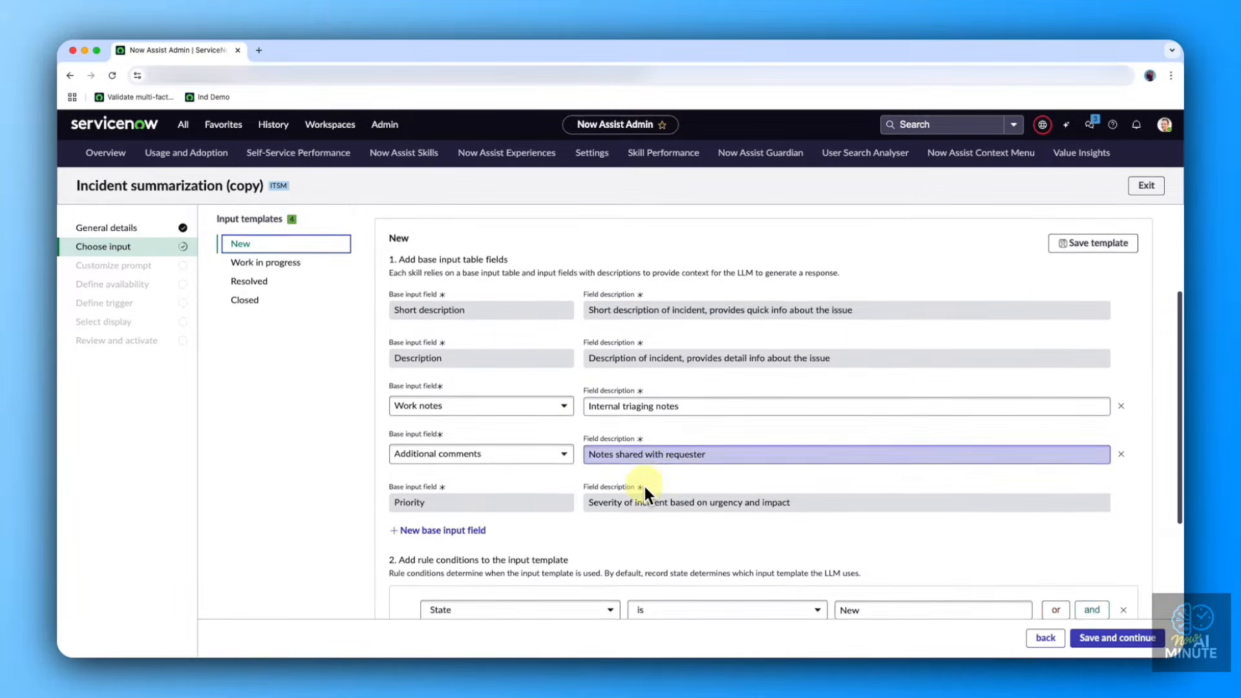
{"action": "scroll", "coordinate": [645, 492], "scroll_direction": "down", "scroll_amount": 1}
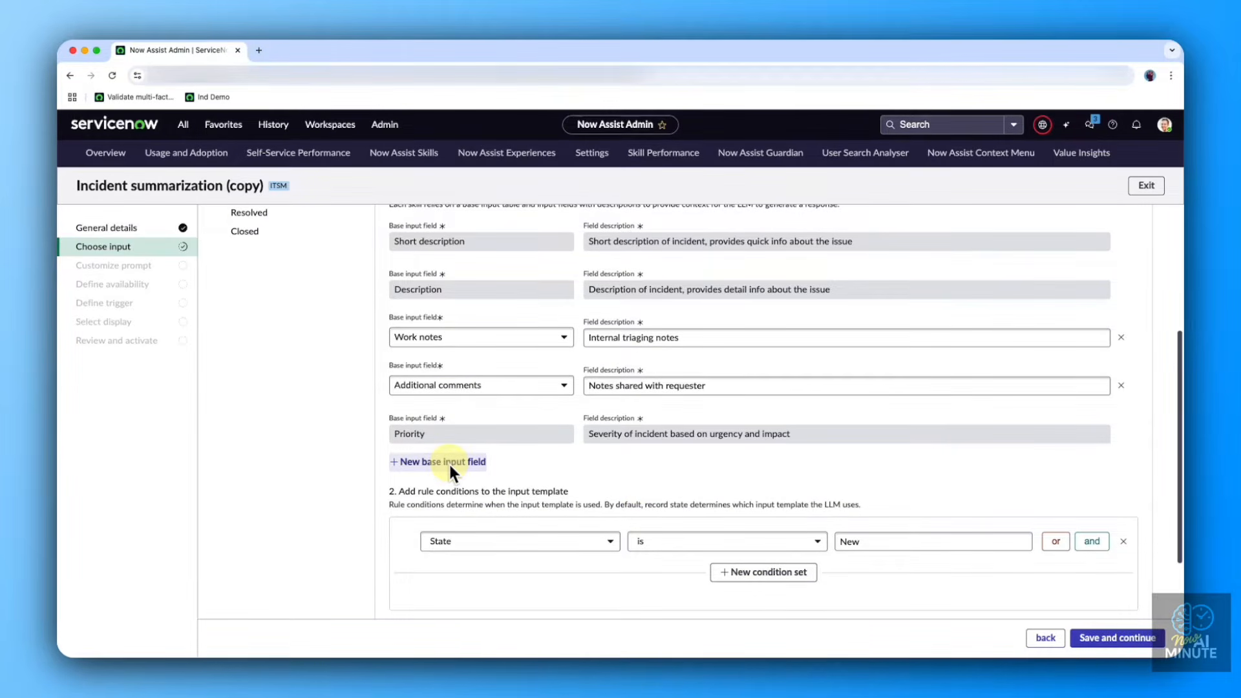
{"action": "scroll", "coordinate": [603, 501], "scroll_direction": "down", "scroll_amount": 3}
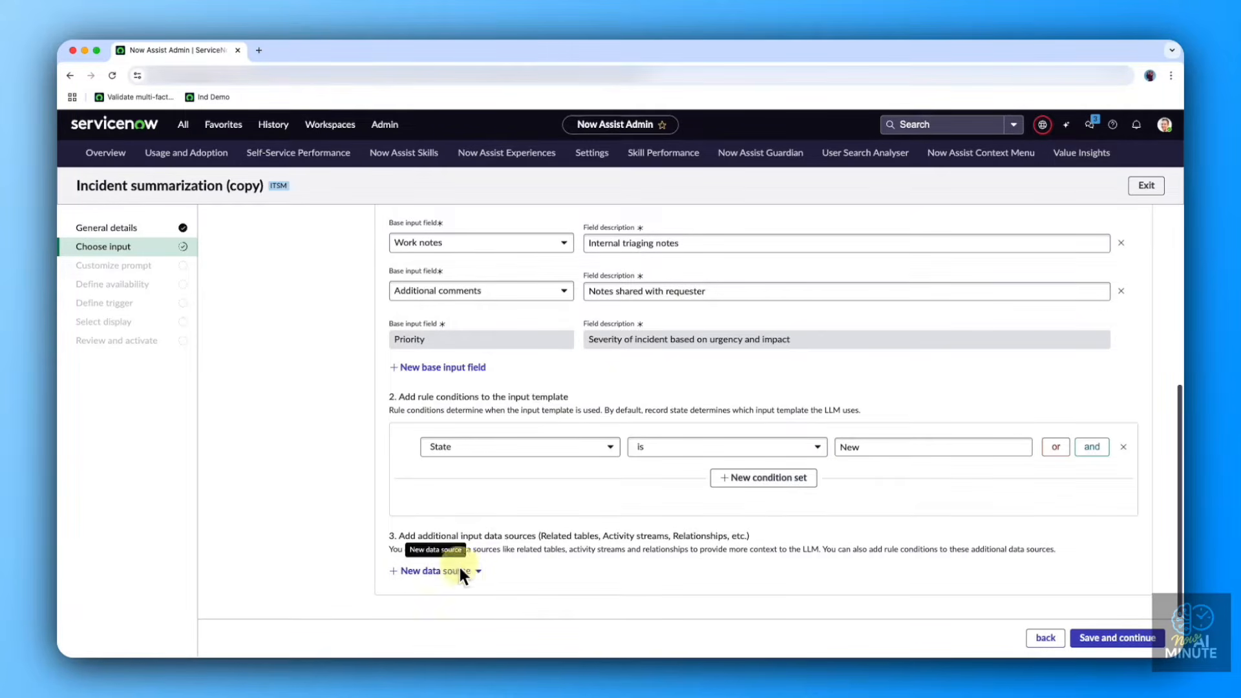
{"action": "scroll", "coordinate": [517, 363], "scroll_direction": "up", "scroll_amount": 3}
{"action": "scroll", "coordinate": [536, 382], "scroll_direction": "down", "scroll_amount": 3}
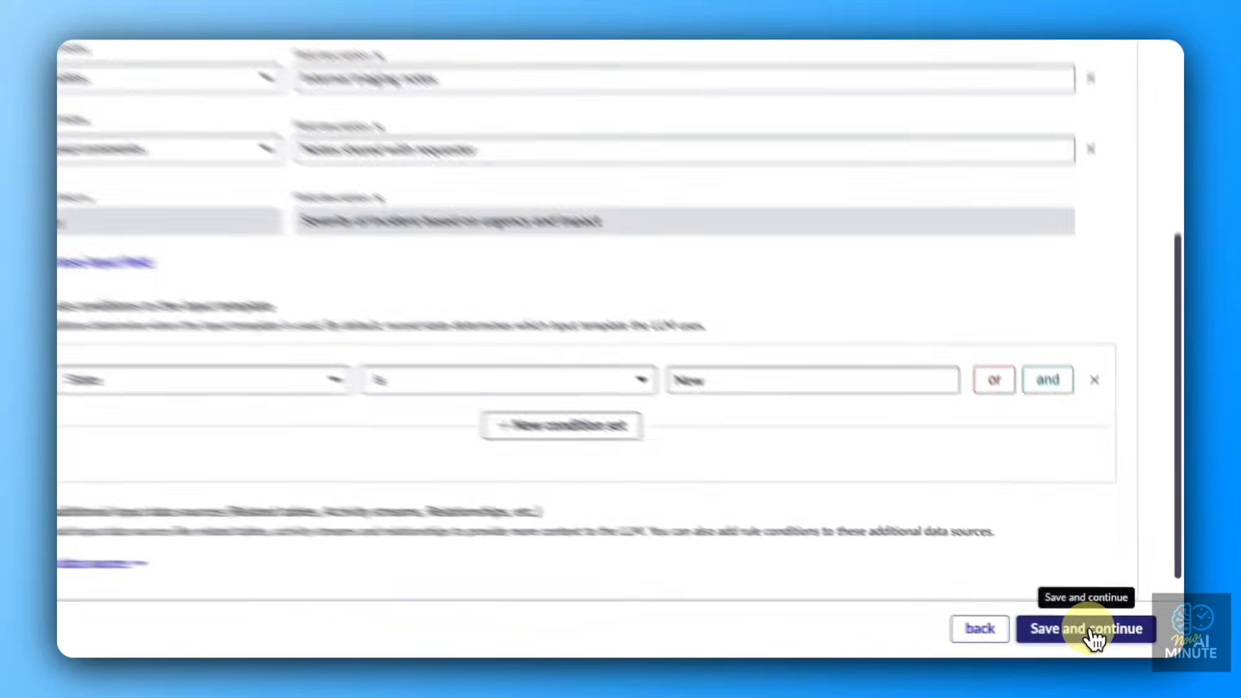
{"action": "left_click", "coordinate": [1123, 640]}
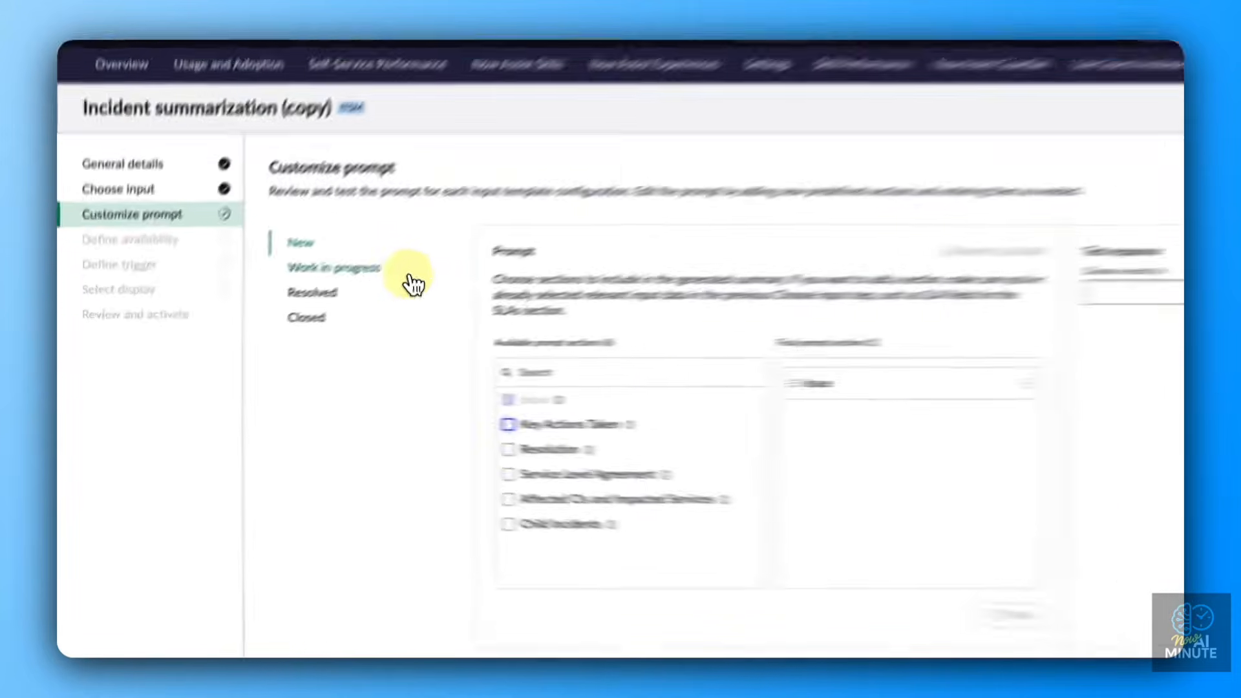
- Examine the prompt sections included for the Work in progress, Resolved and Closed templates
{"action": "left_click", "coordinate": [294, 305]}
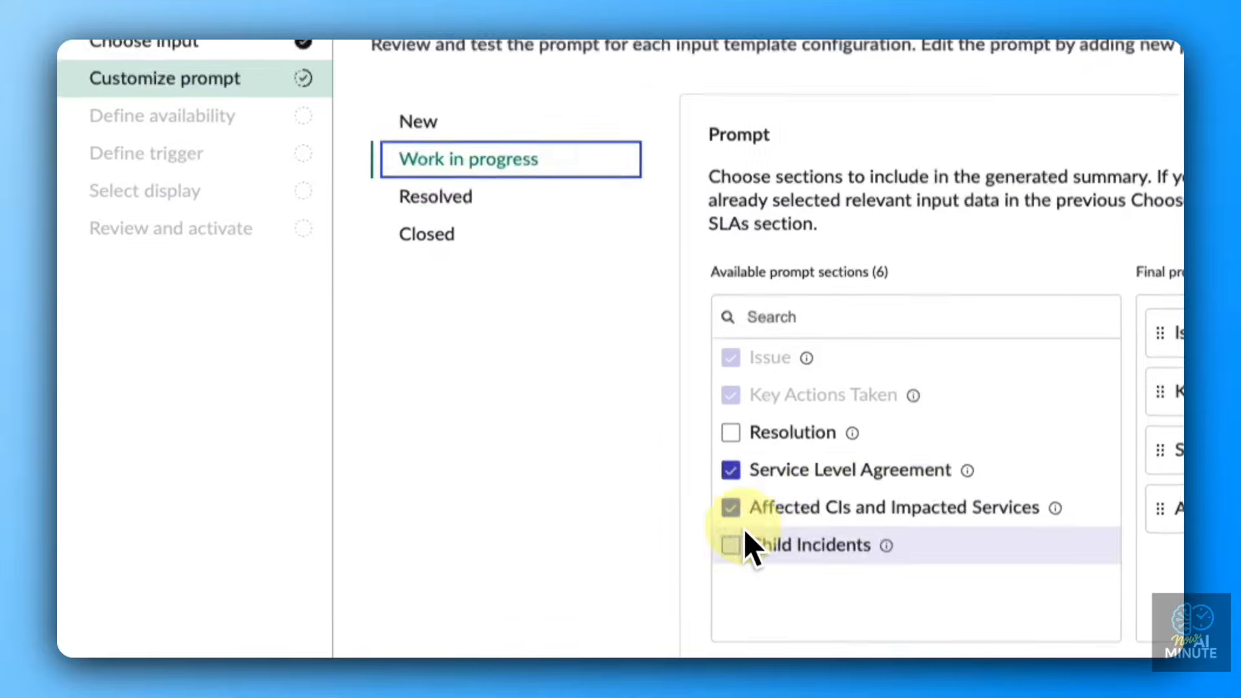
{"action": "left_click", "coordinate": [478, 172]}
{"action": "left_click", "coordinate": [479, 209]}
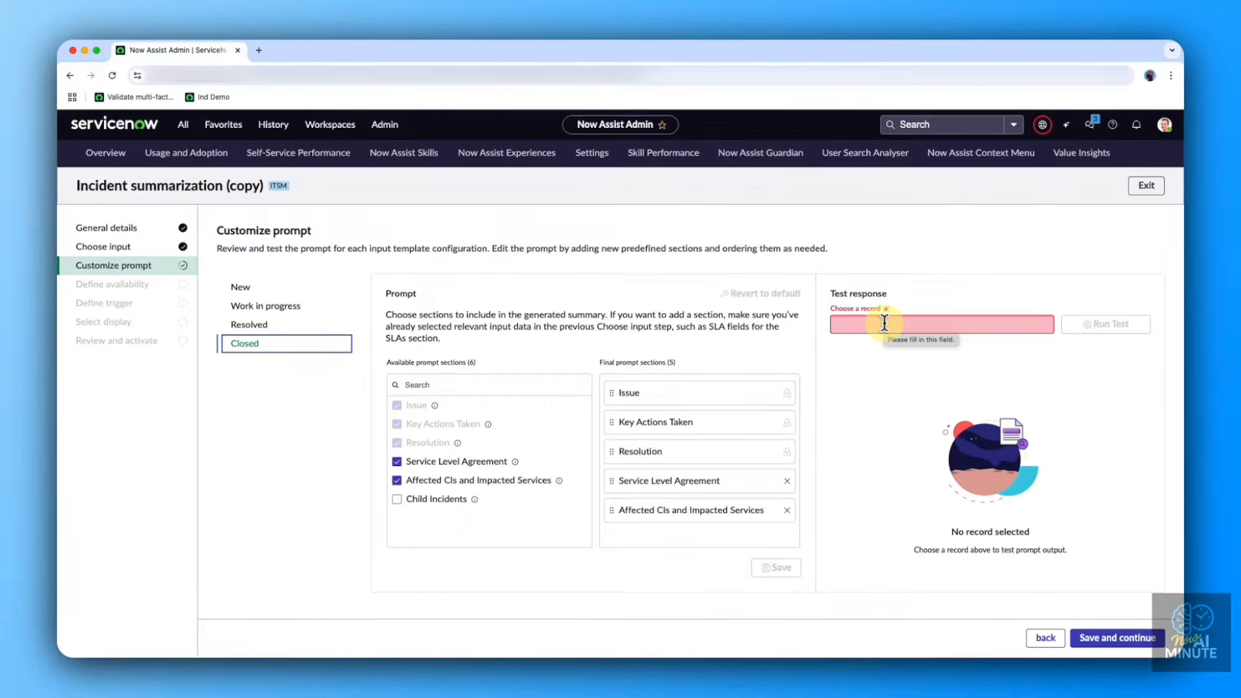
- Run a test of the Closed template's prompt on incident record INC0000060
{"action": "left_click", "coordinate": [884, 323]}
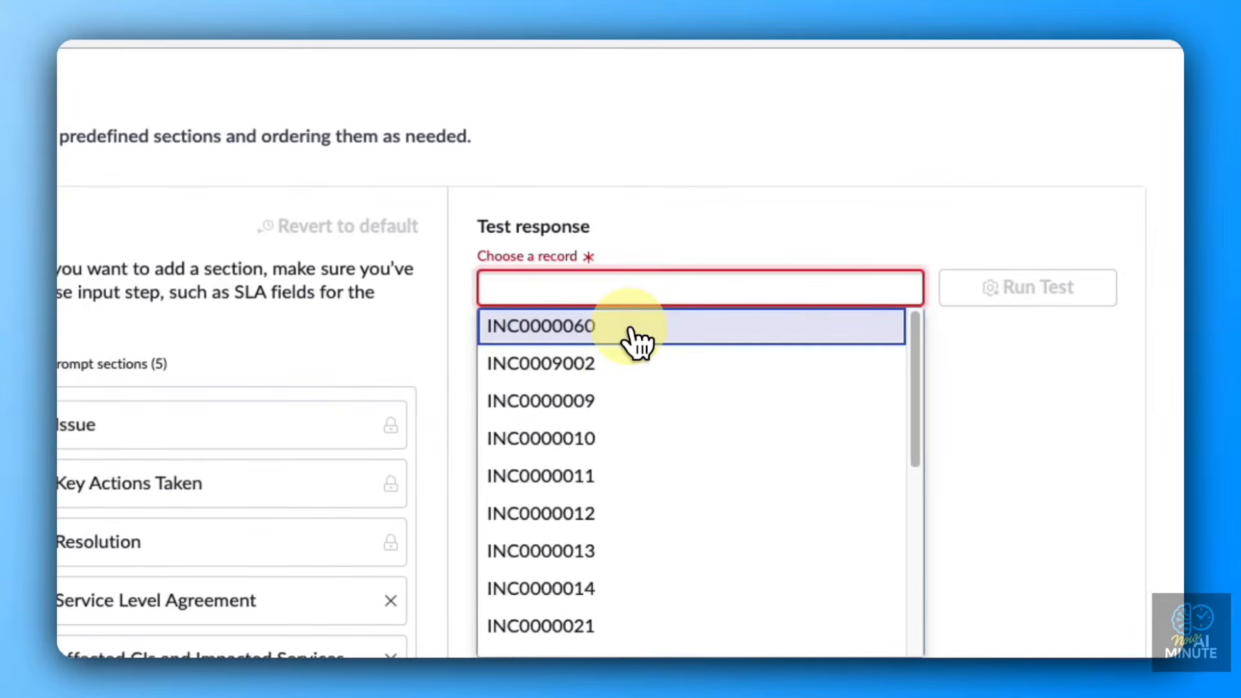
{"action": "left_click", "coordinate": [631, 330]}
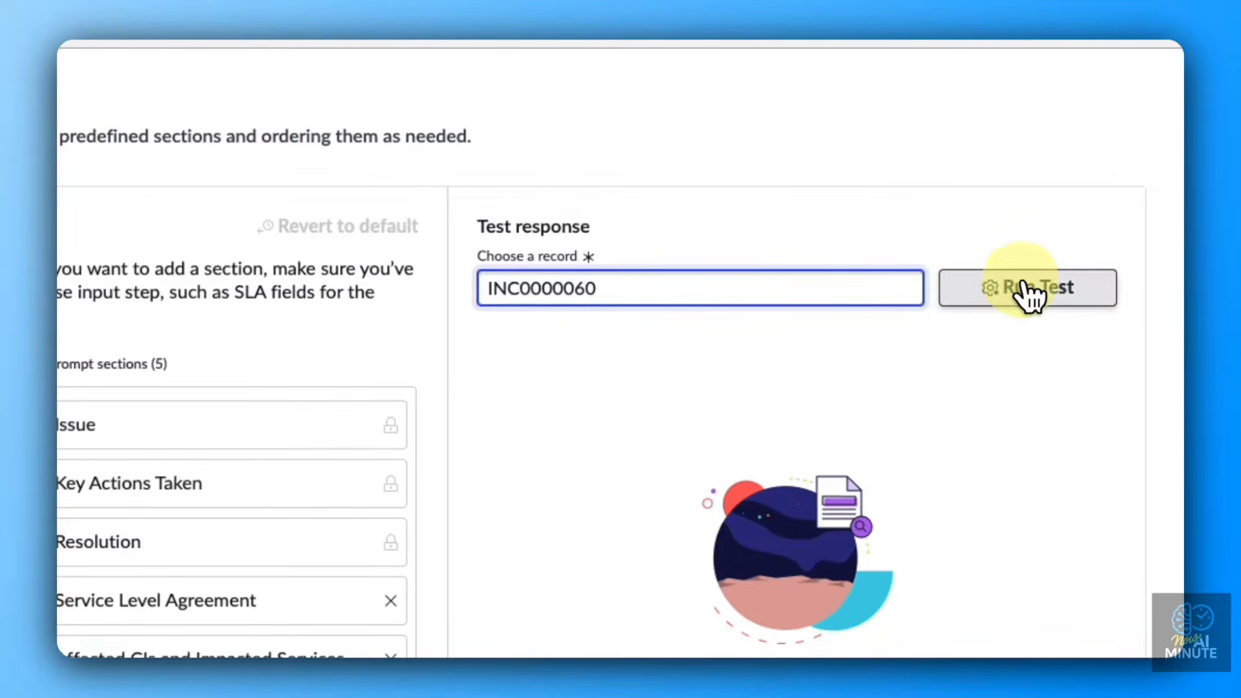
{"action": "left_click", "coordinate": [1052, 295]}
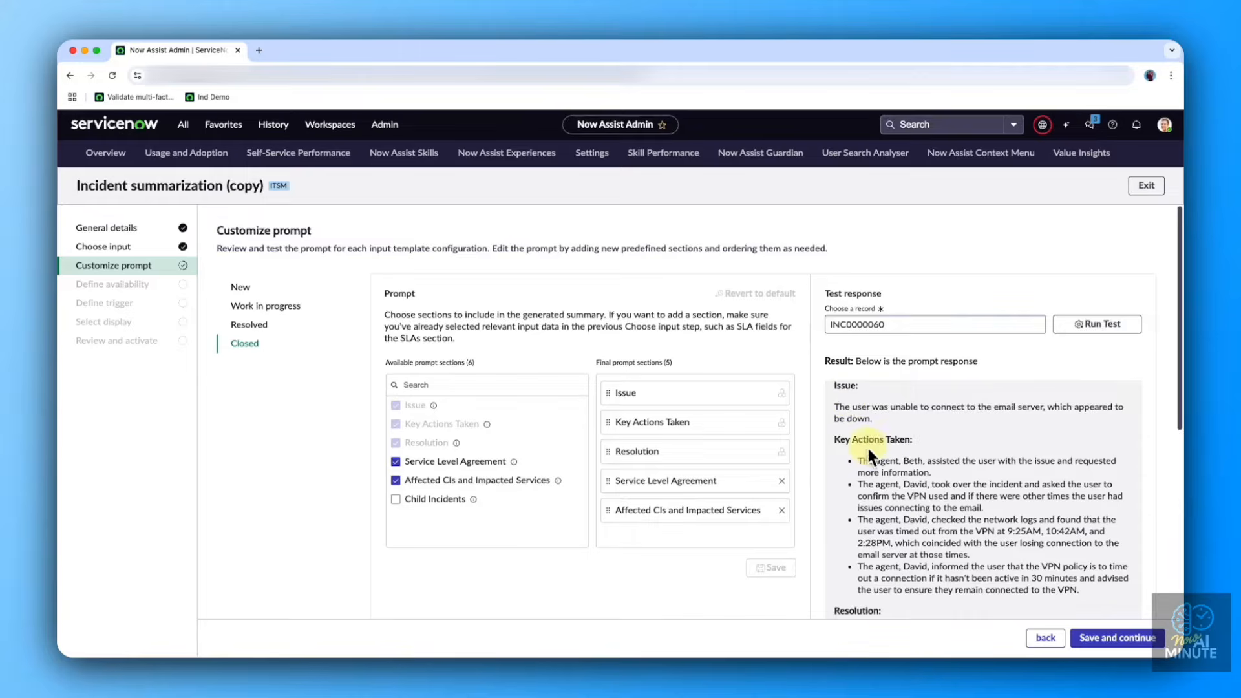
- Read through the generated test summary and save the prompt customization
{"action": "scroll", "coordinate": [878, 463], "scroll_direction": "down", "scroll_amount": 3}
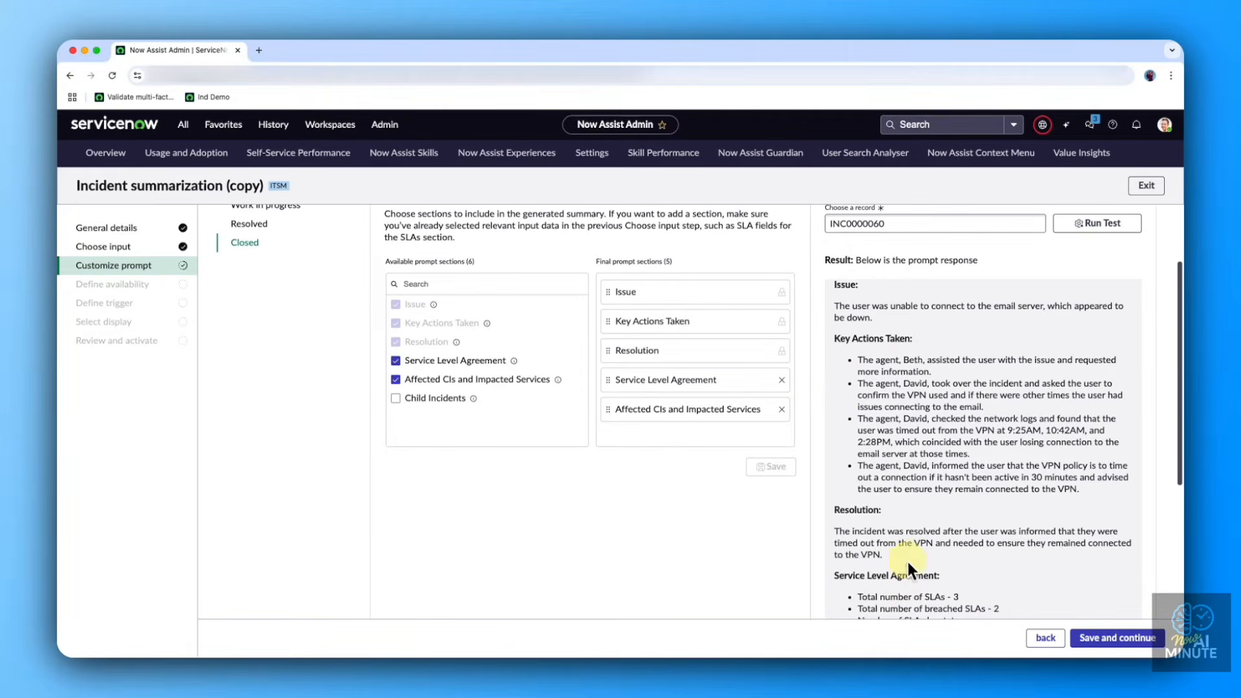
{"action": "scroll", "coordinate": [950, 482], "scroll_direction": "up", "scroll_amount": 3}
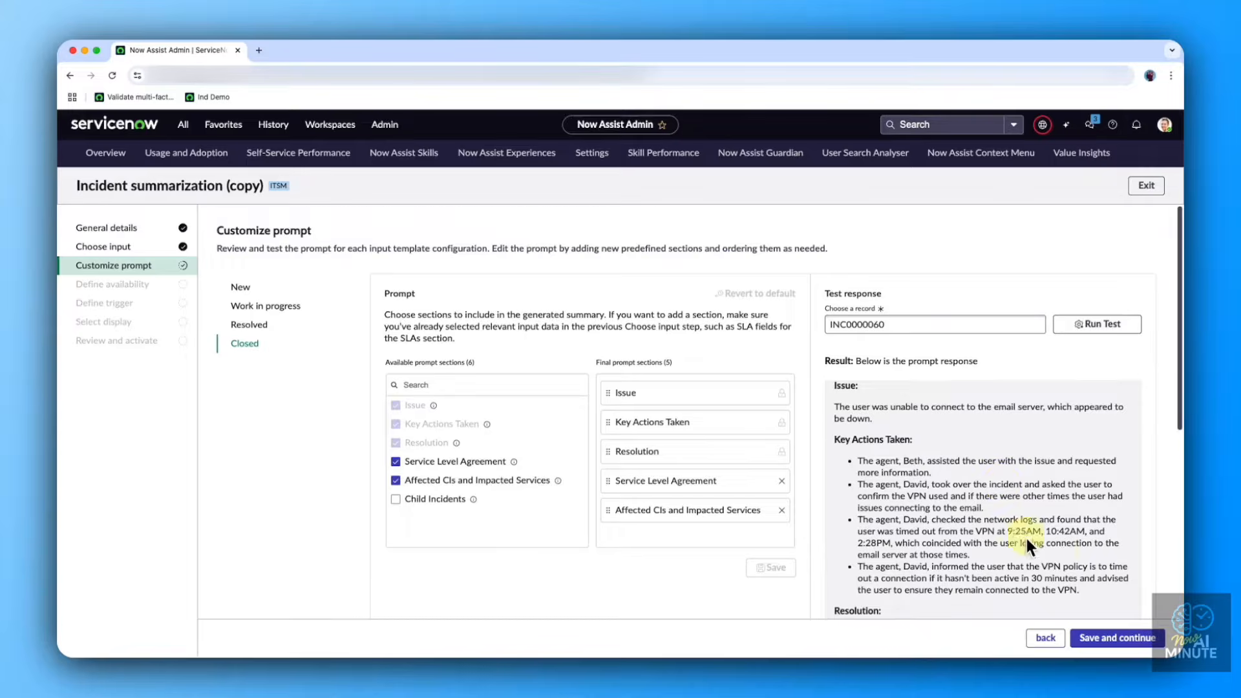
{"action": "scroll", "coordinate": [1080, 557], "scroll_direction": "down", "scroll_amount": 1}
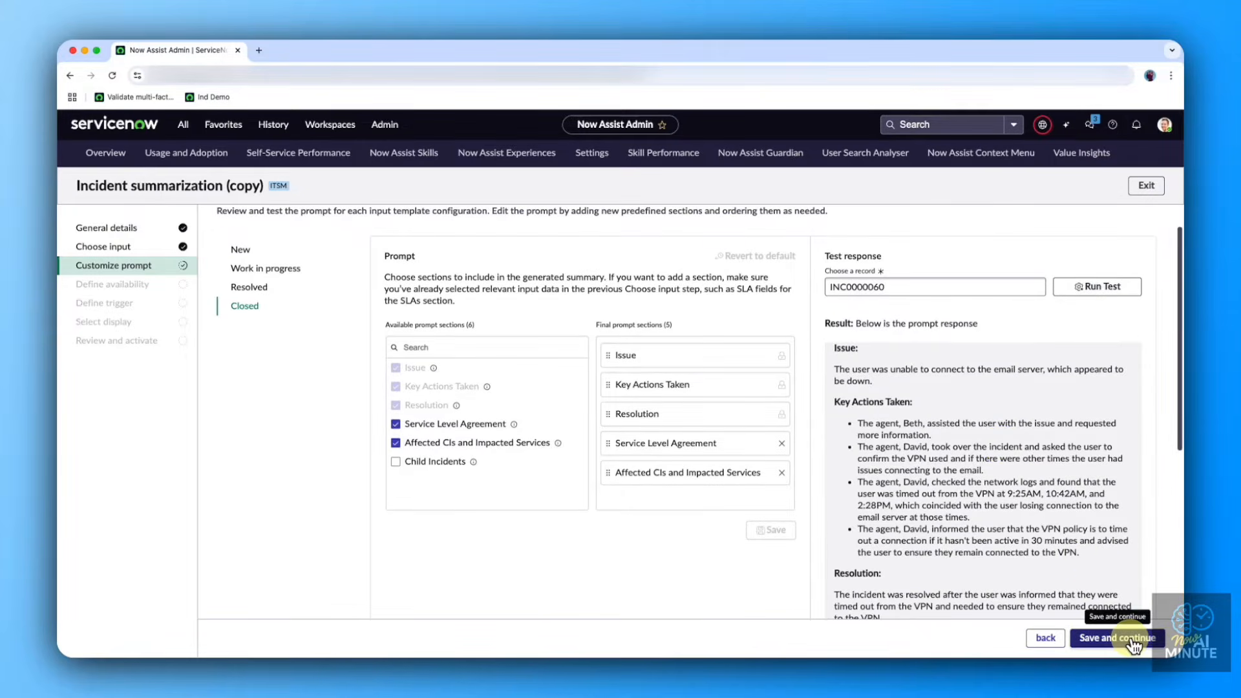
{"action": "left_click", "coordinate": [1134, 640]}
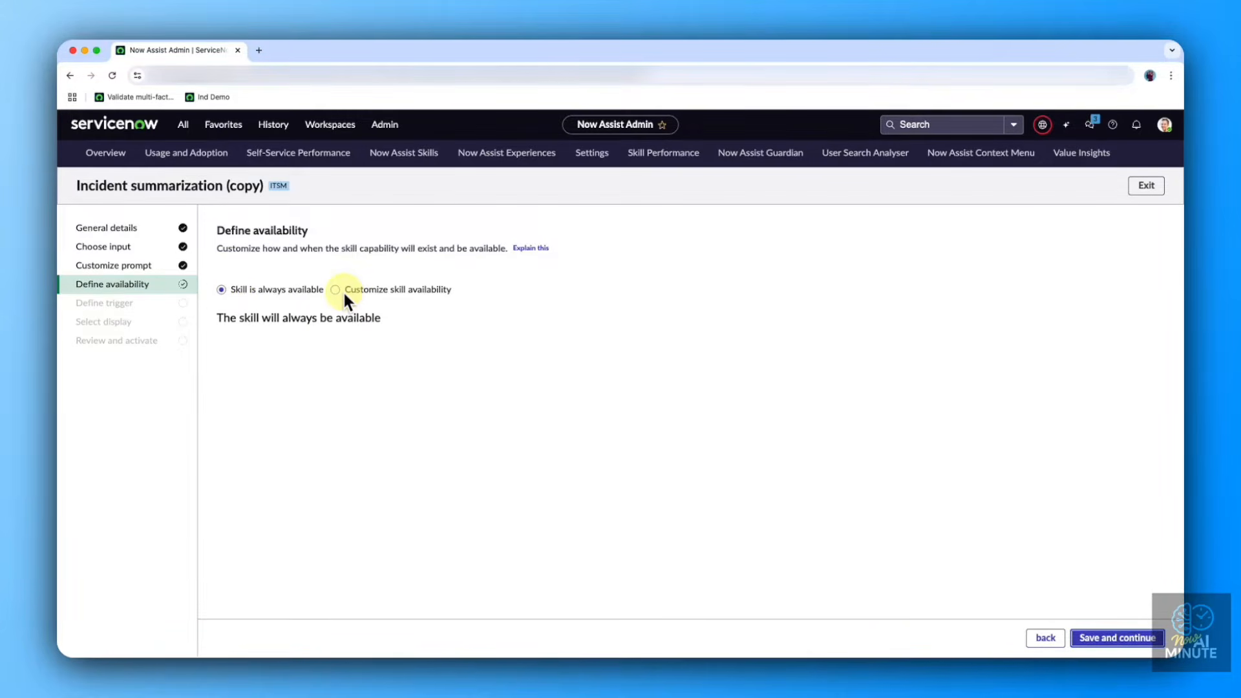
- Check the custom availability conditions, keep the skill always available, and save the availability and Assign modal trigger settings
{"action": "left_click", "coordinate": [339, 290]}
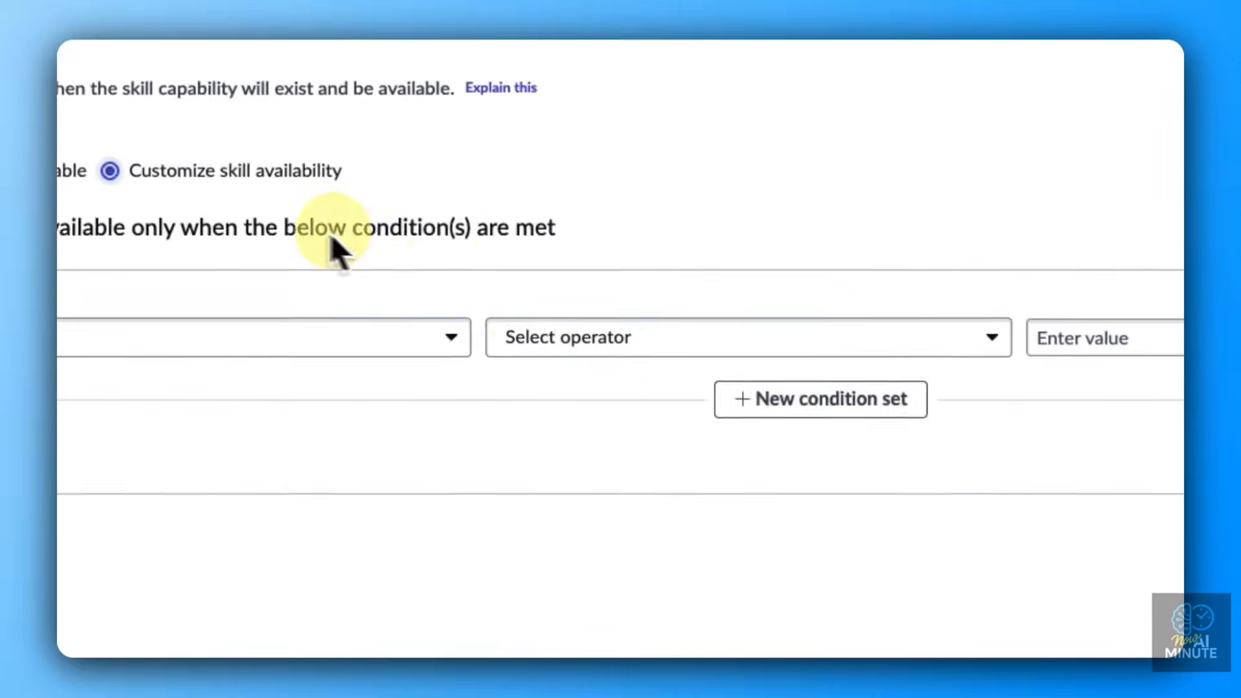
{"action": "left_click", "coordinate": [379, 333]}
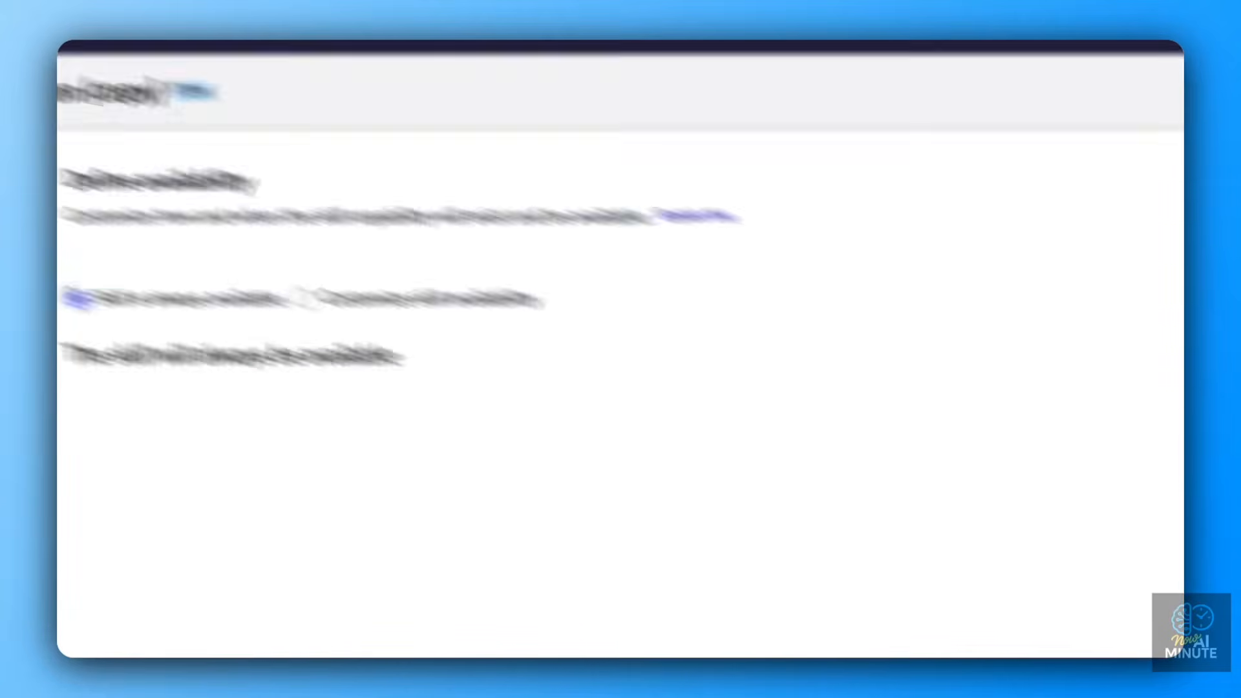
{"action": "left_click", "coordinate": [1093, 620]}
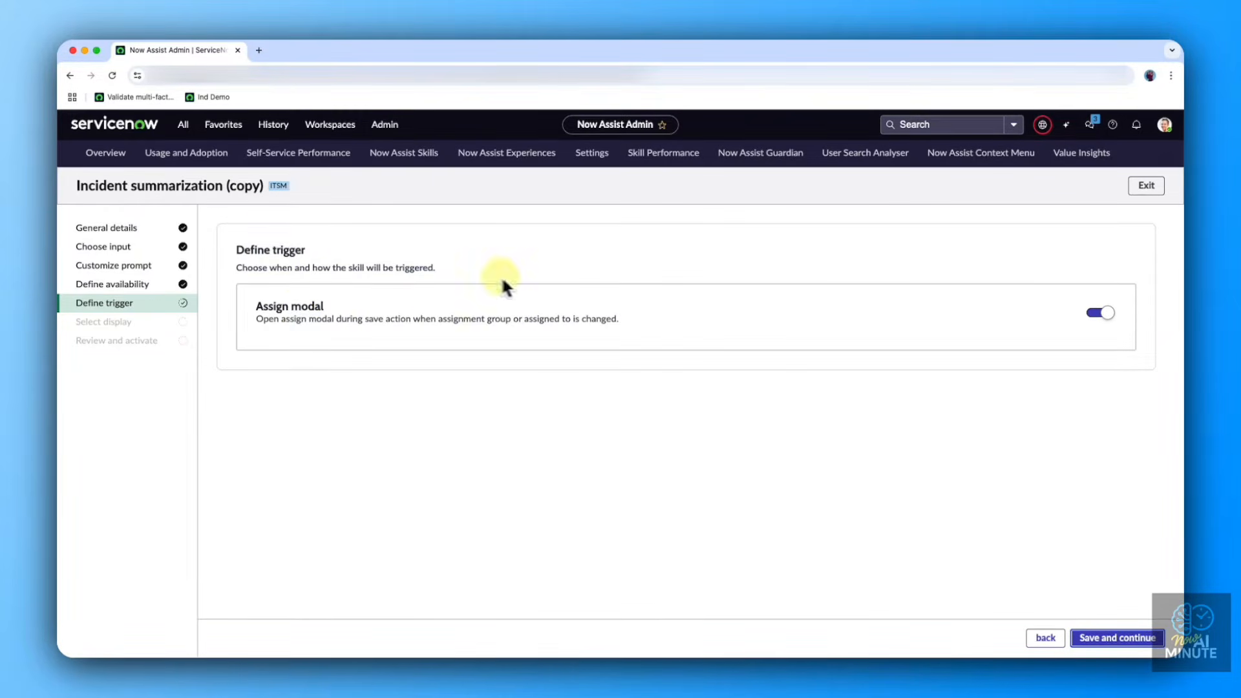
{"action": "left_click", "coordinate": [1123, 637]}
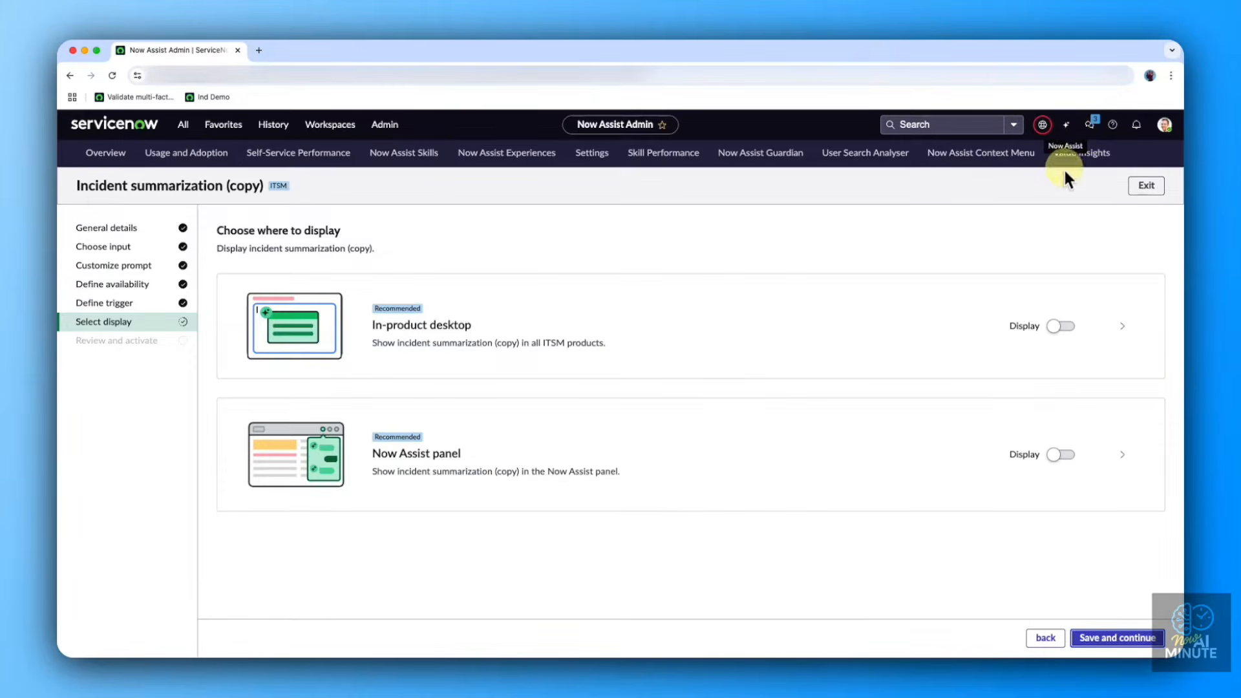
- Turn on display for In-product desktop and Now Assist panel, check that both use the itil role, and save the display settings
{"action": "left_click", "coordinate": [1065, 326]}
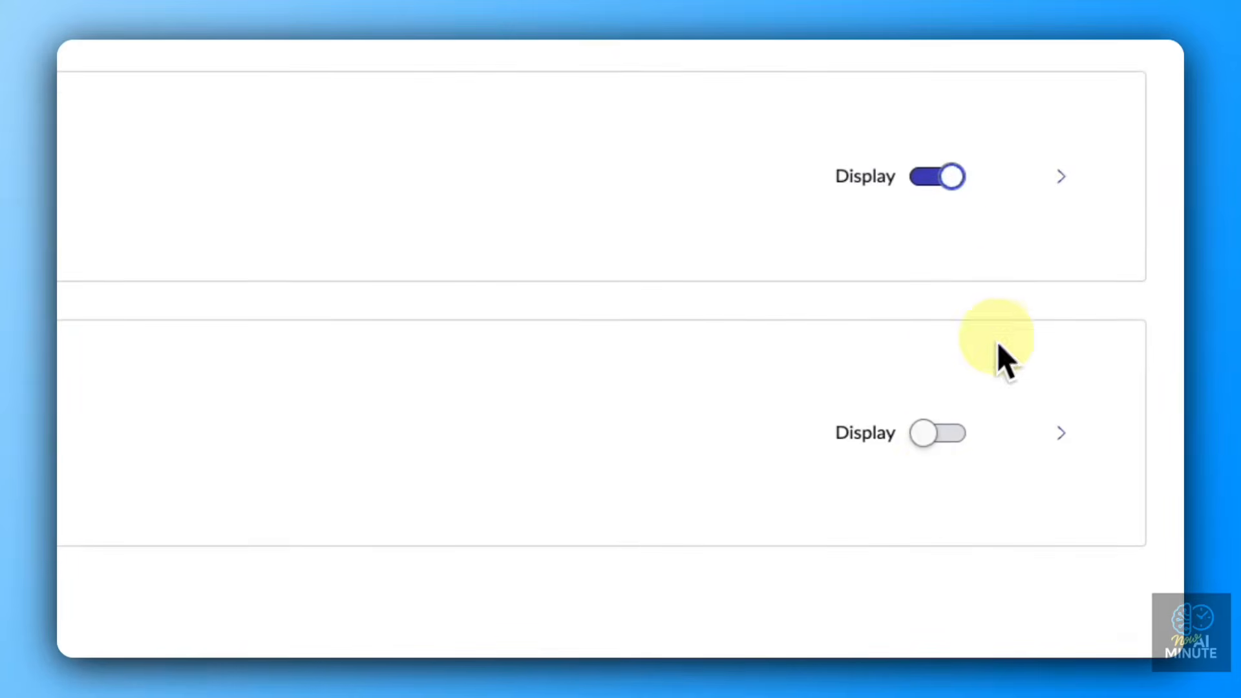
{"action": "left_click", "coordinate": [952, 429]}
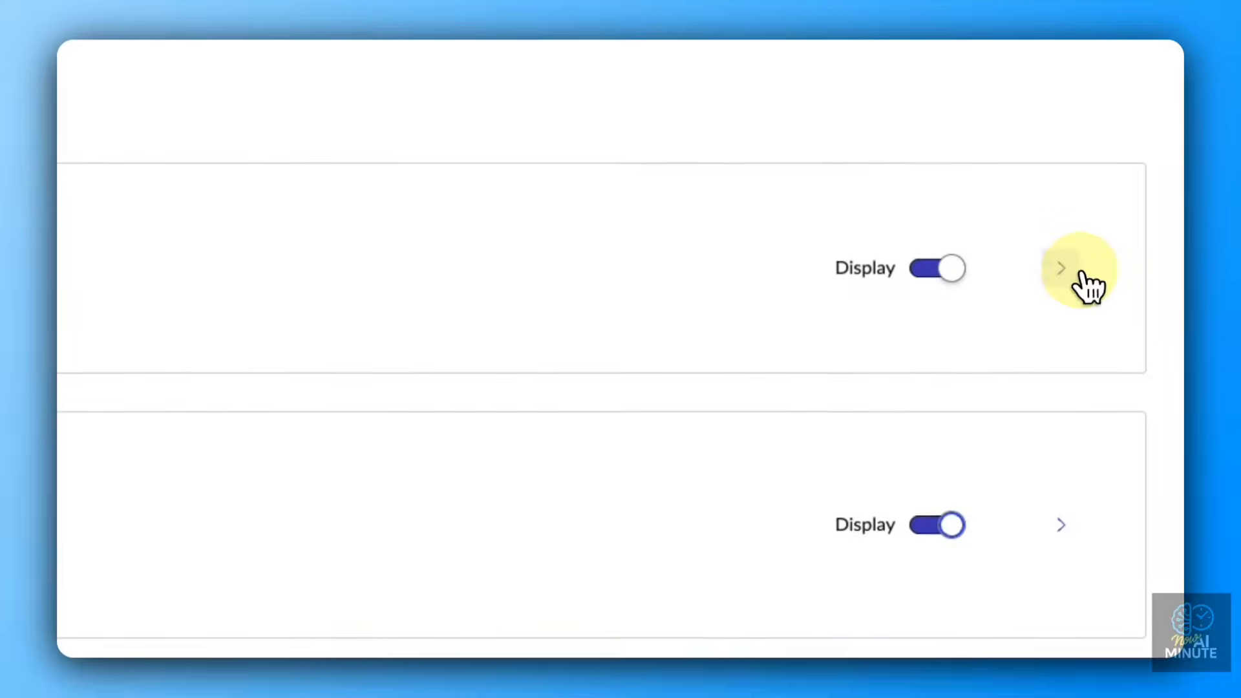
{"action": "left_click", "coordinate": [1068, 284]}
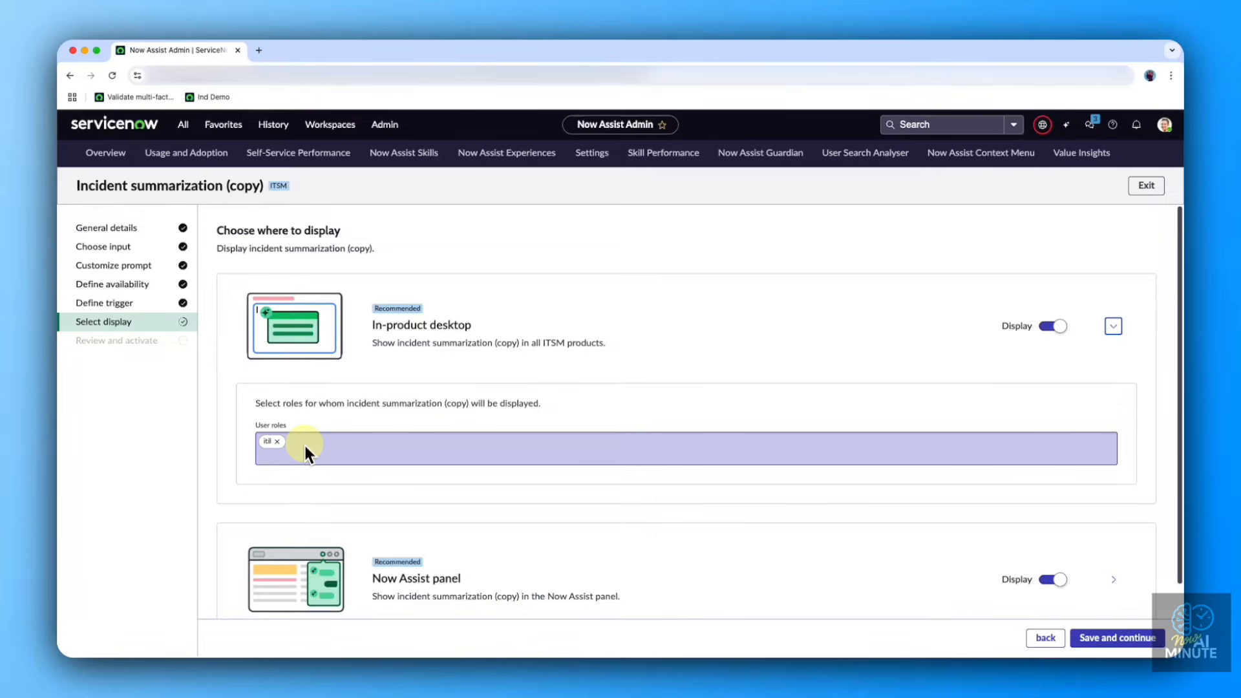
{"action": "scroll", "coordinate": [905, 458], "scroll_direction": "down", "scroll_amount": 1}
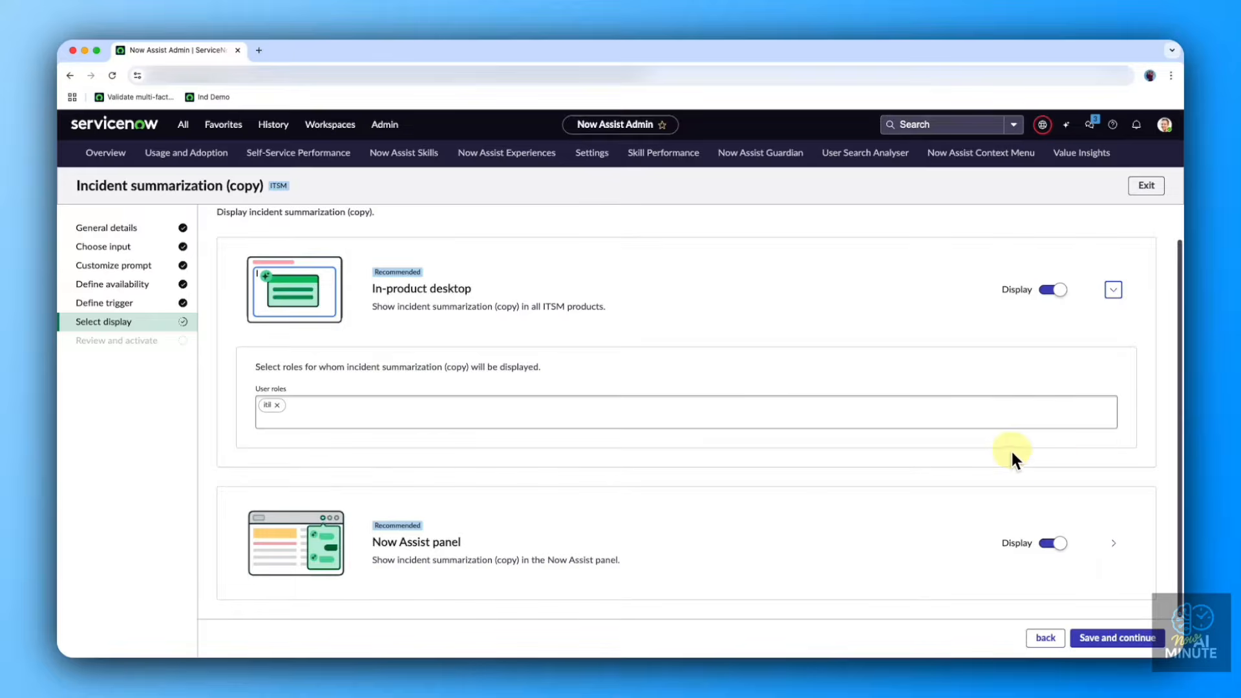
{"action": "left_click", "coordinate": [1113, 543]}
{"action": "scroll", "coordinate": [841, 524], "scroll_direction": "down", "scroll_amount": 3}
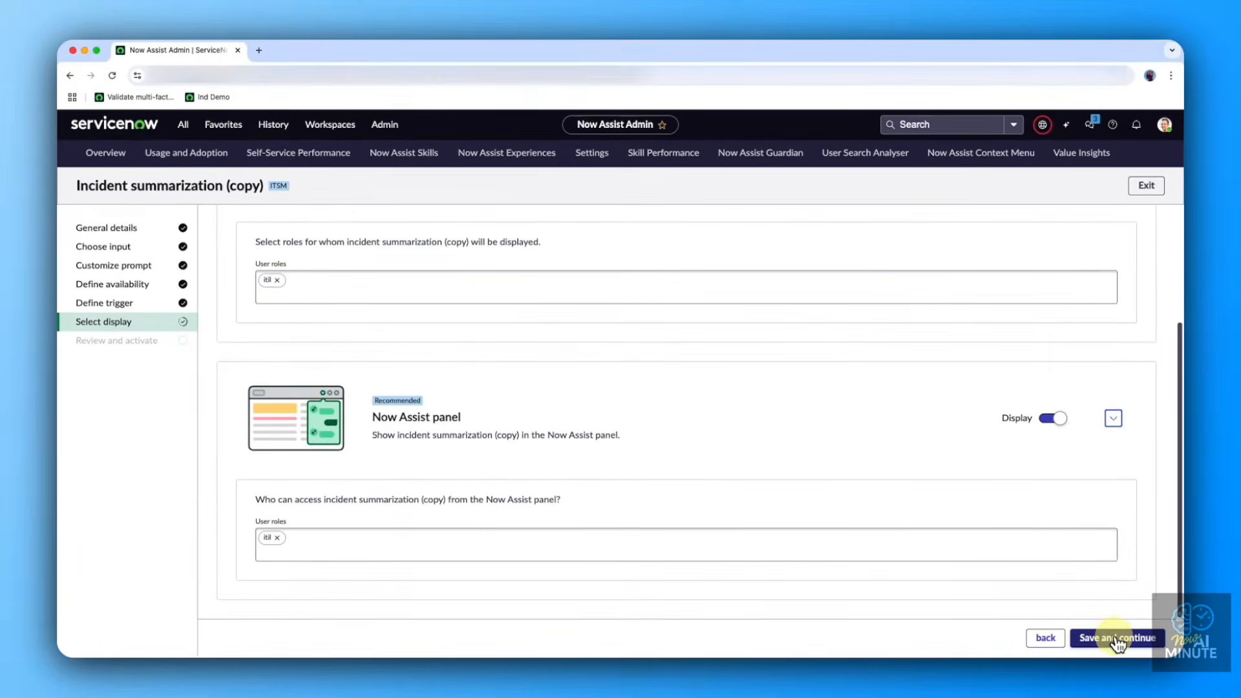
{"action": "left_click", "coordinate": [1118, 639]}
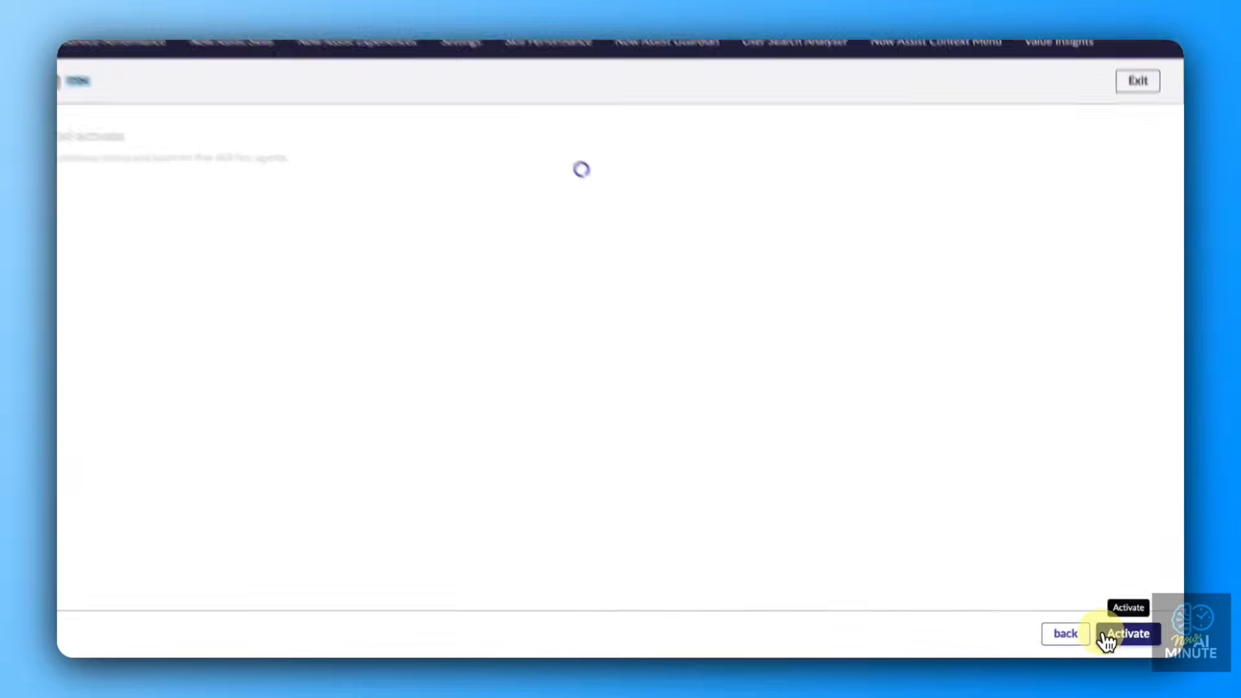
- Review the skill's inputs, prompt sections, availability, triggers and display settings, activate the skill, and return to the ITSM skills list
{"action": "scroll", "coordinate": [569, 478], "scroll_direction": "down", "scroll_amount": 1}
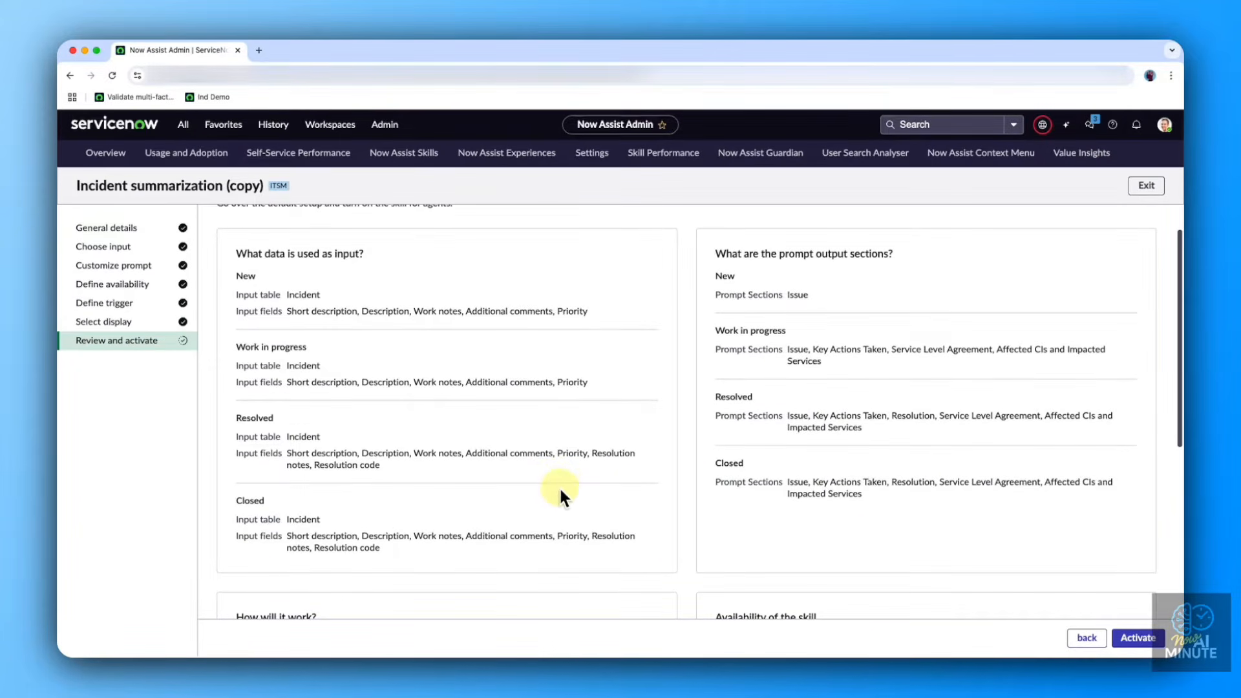
{"action": "scroll", "coordinate": [560, 475], "scroll_direction": "down", "scroll_amount": 3}
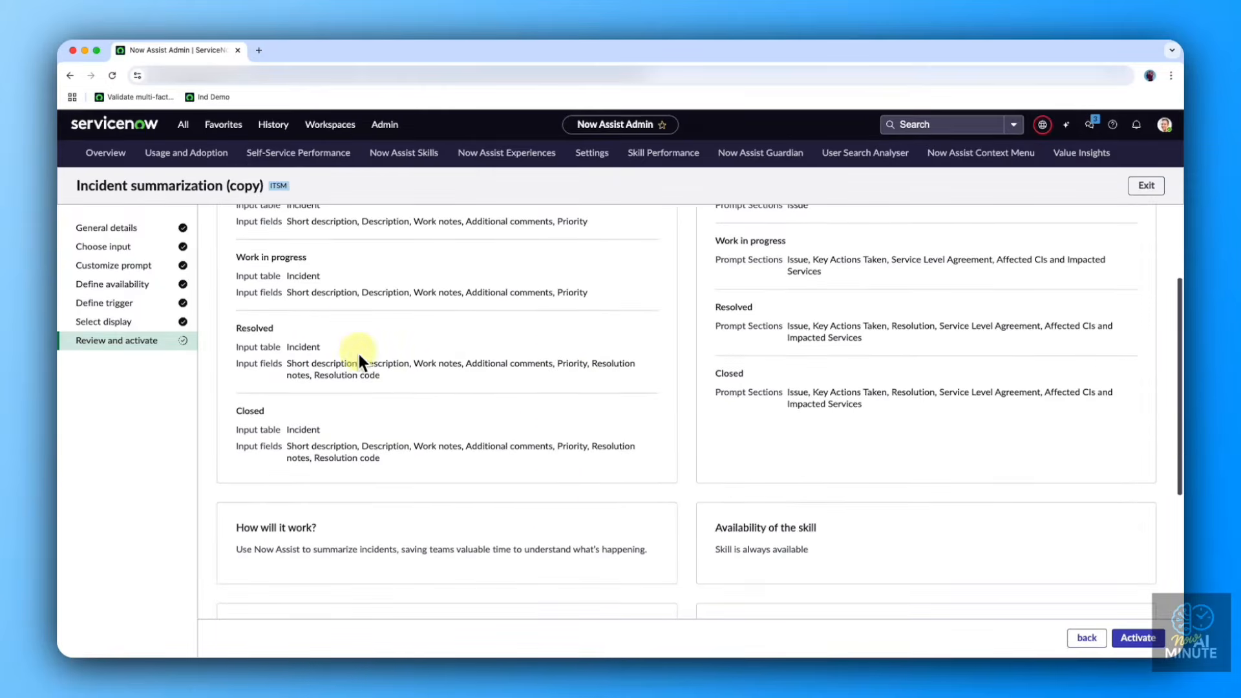
{"action": "scroll", "coordinate": [360, 356], "scroll_direction": "up", "scroll_amount": 2}
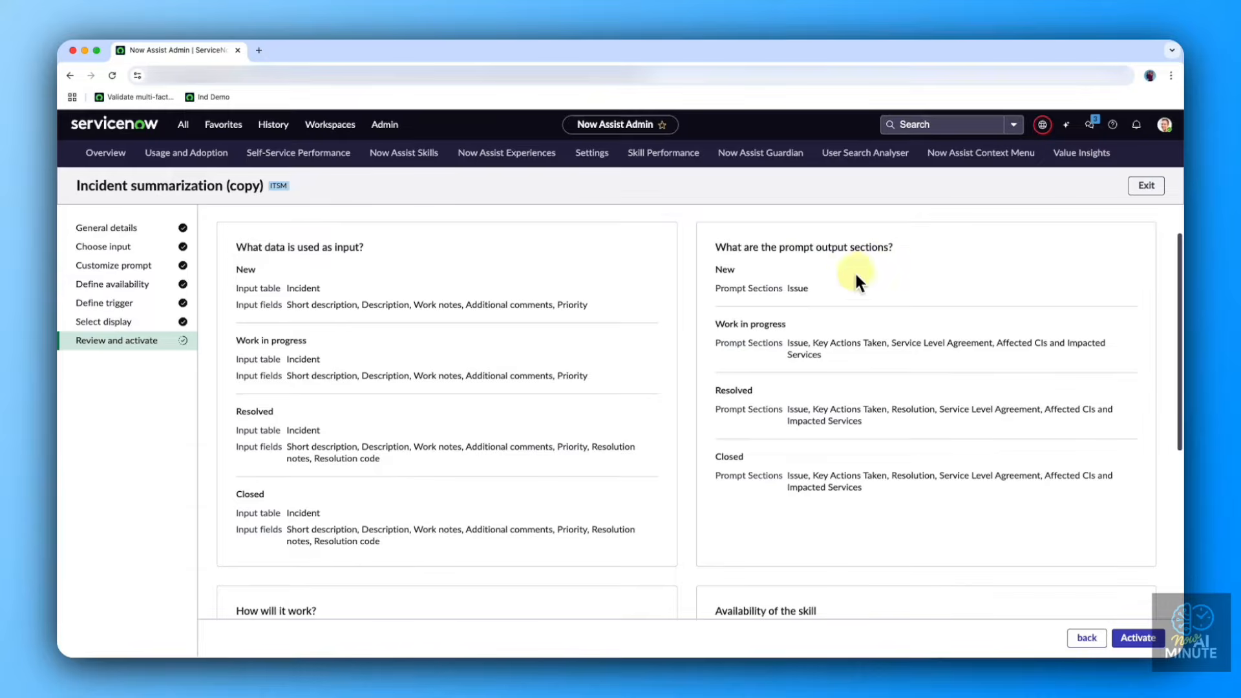
{"action": "scroll", "coordinate": [851, 503], "scroll_direction": "down", "scroll_amount": 6}
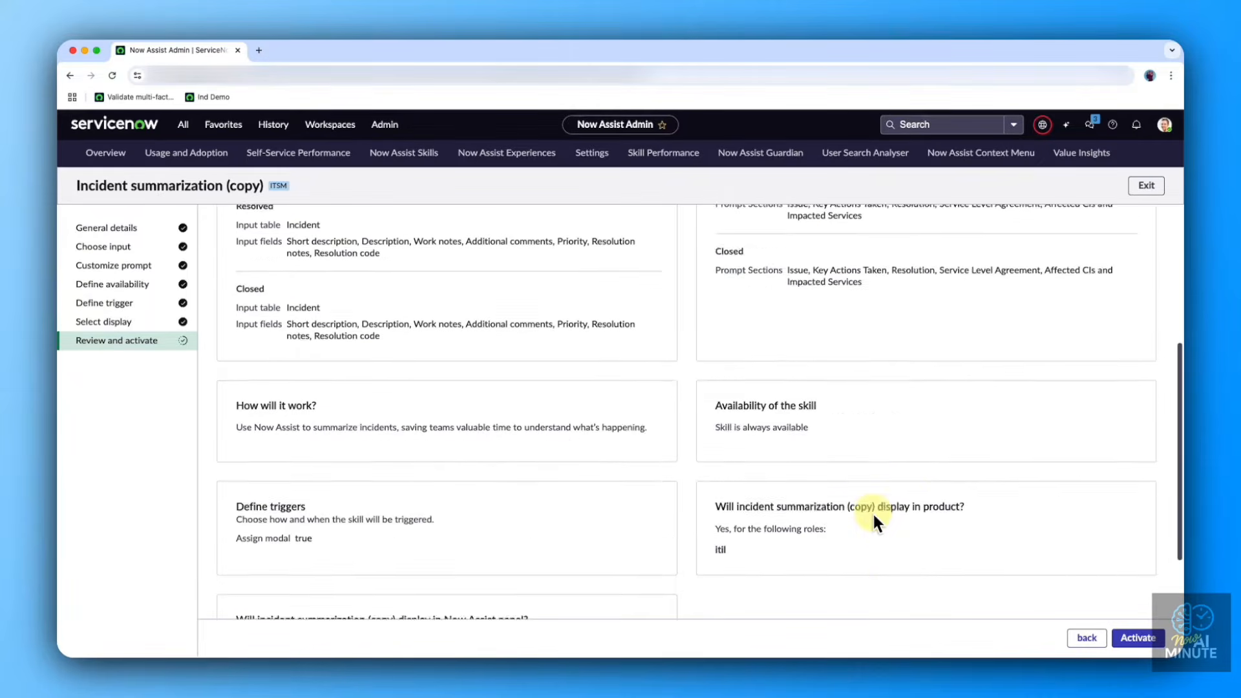
{"action": "scroll", "coordinate": [776, 472], "scroll_direction": "down", "scroll_amount": 1}
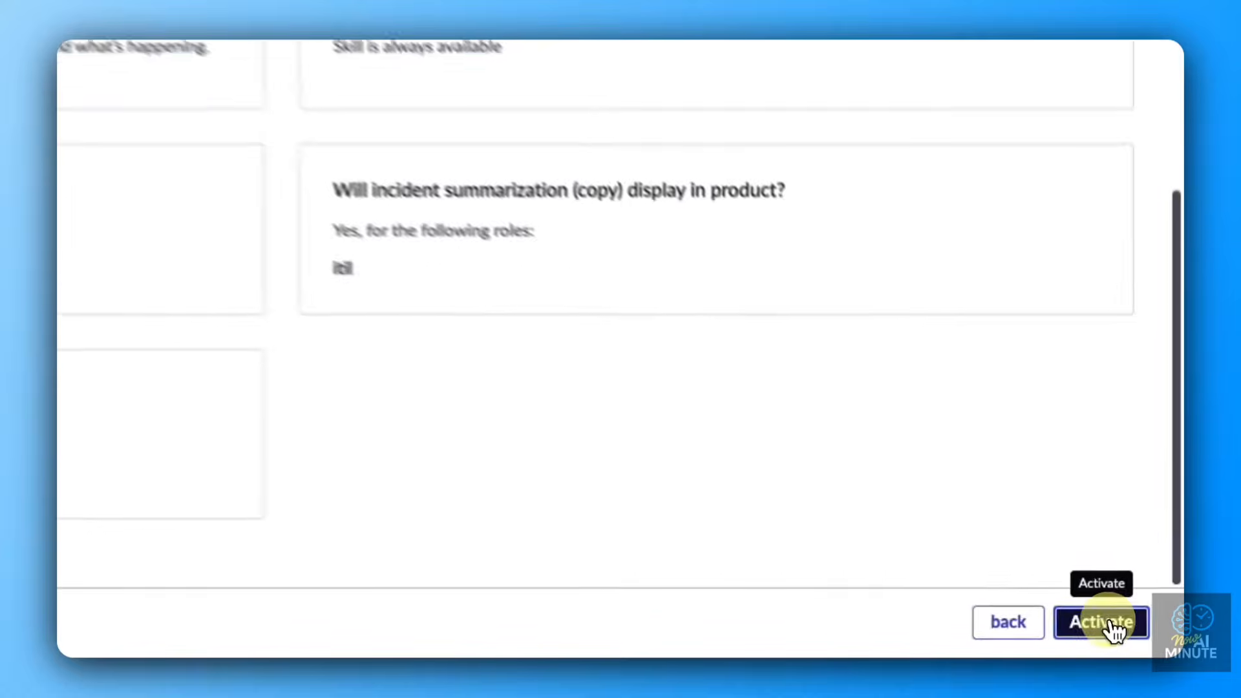
{"action": "left_click", "coordinate": [1109, 622]}
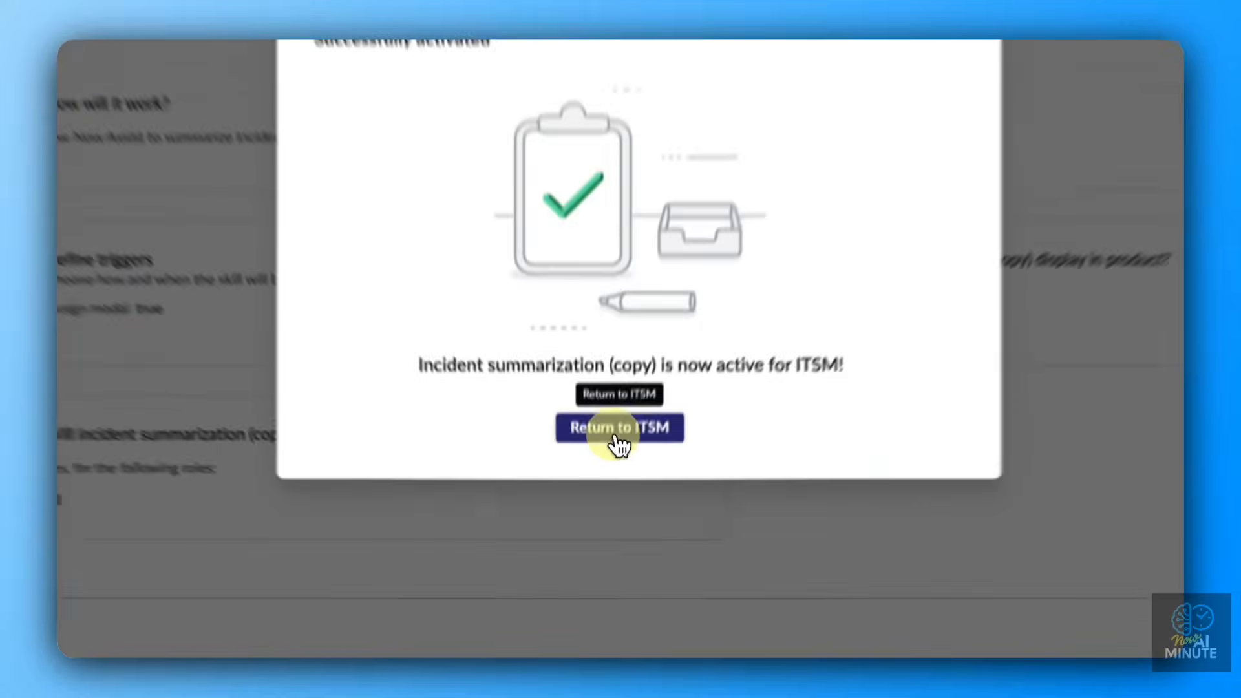
{"action": "left_click", "coordinate": [612, 514]}
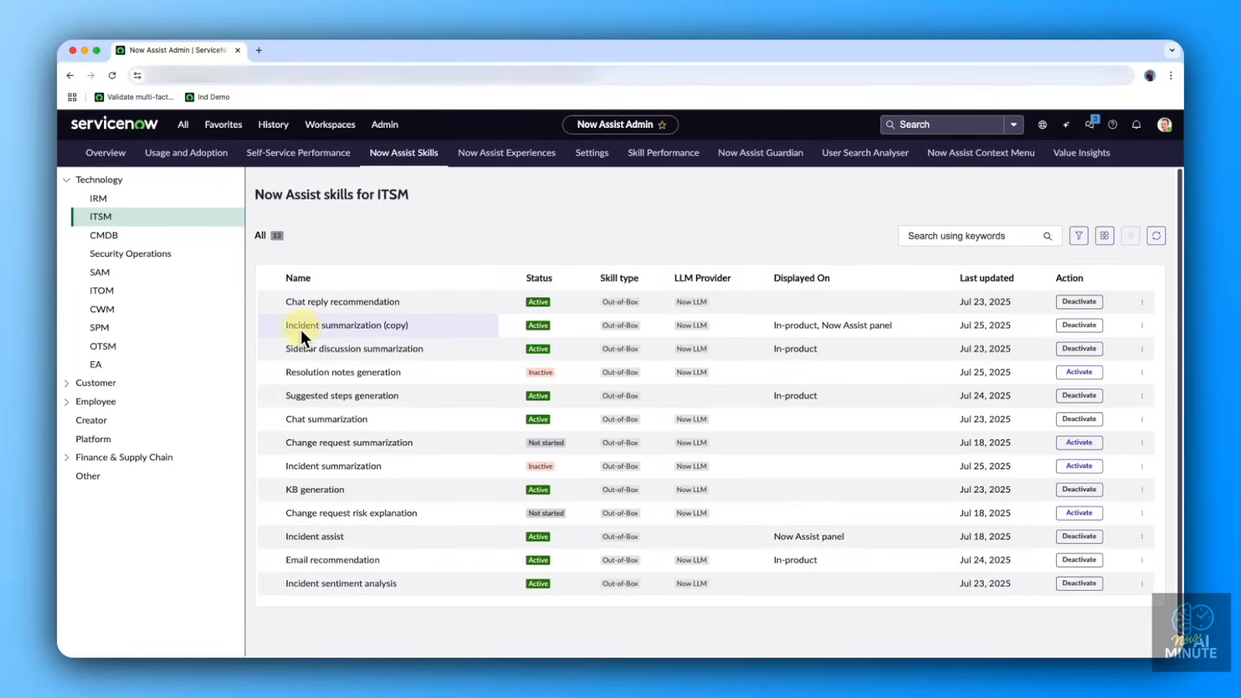
- Check the Resolution notes generation and Incident summarization (copy) entries in the ITSM skills list
{"action": "left_click", "coordinate": [287, 395]}
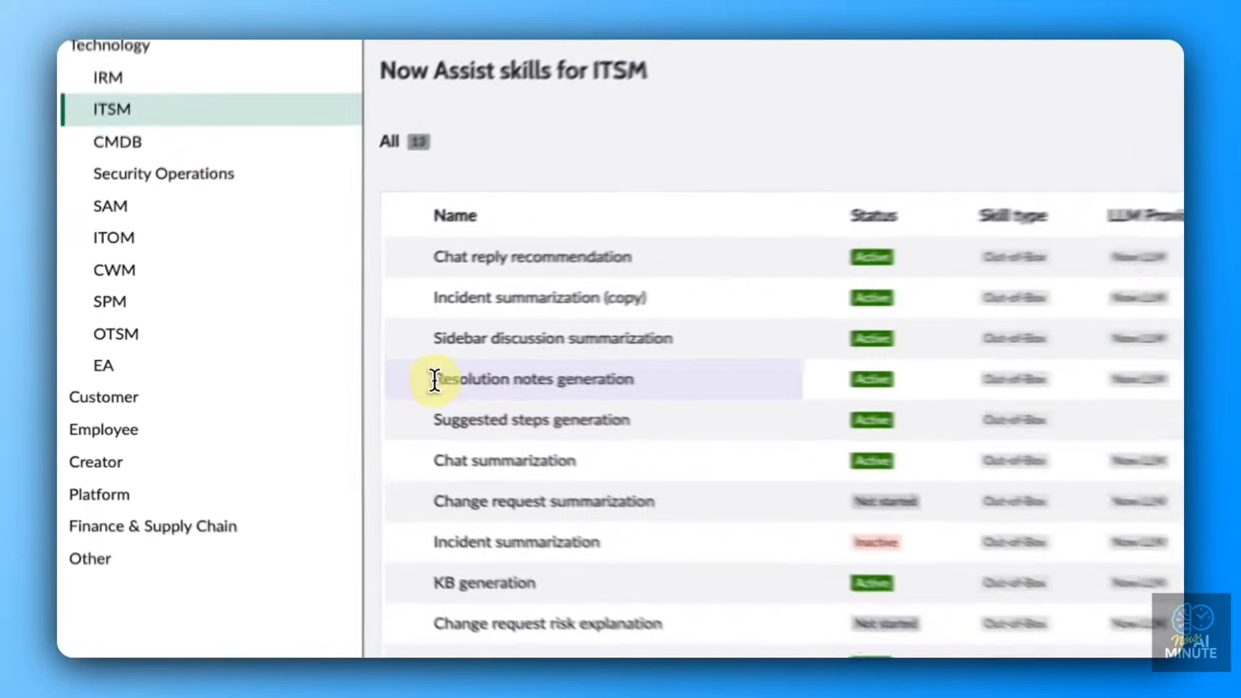
{"action": "left_click_drag", "start_coordinate": [286, 372], "coordinate": [417, 375]}
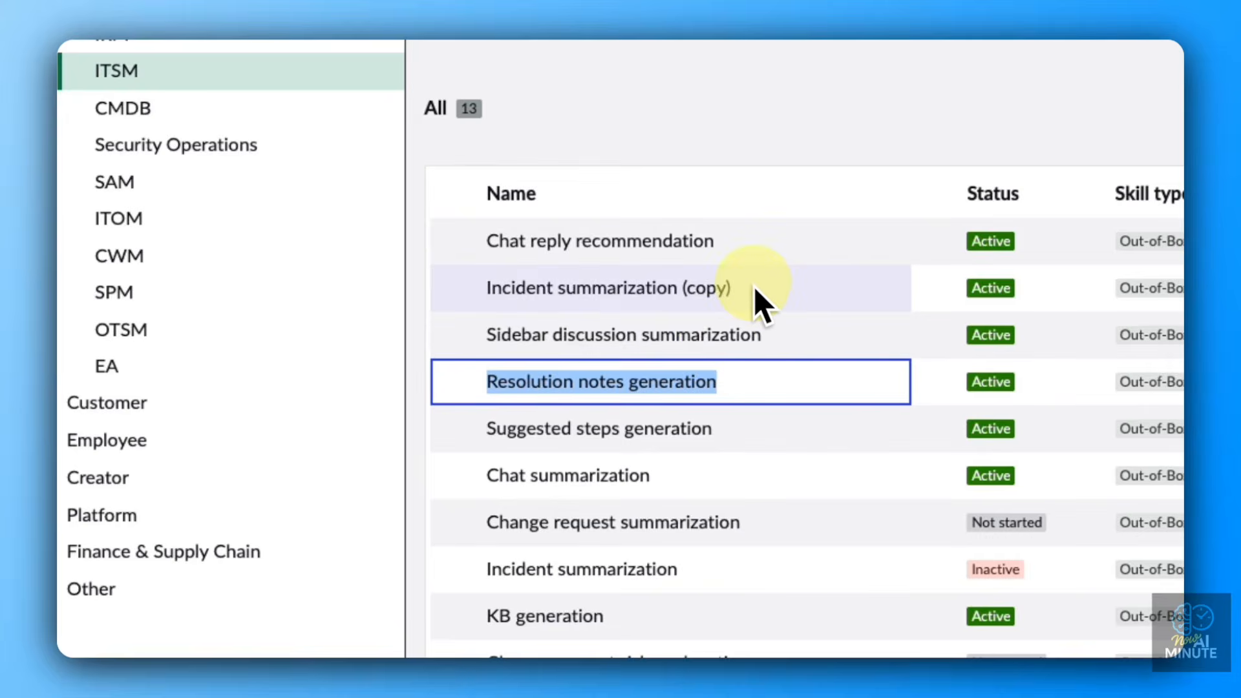
{"action": "left_click_drag", "start_coordinate": [747, 293], "coordinate": [487, 288]}
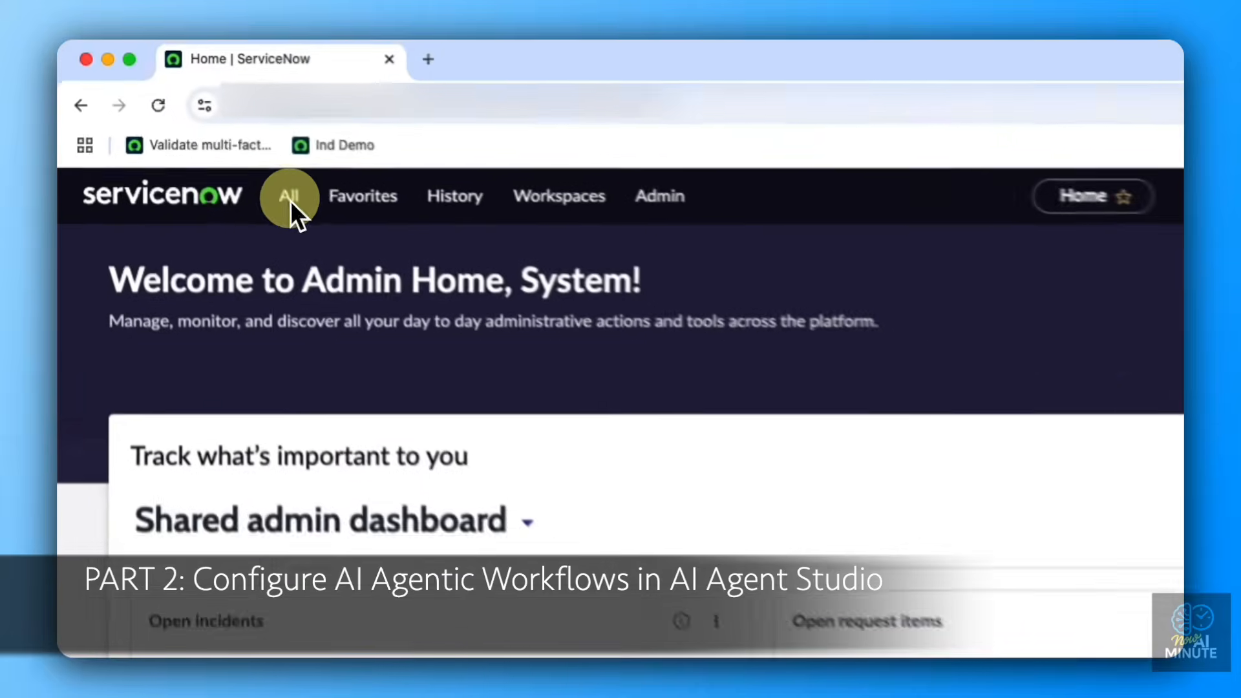
- Find AI Agent Studio in the application navigator and open its overview
{"action": "left_click", "coordinate": [308, 213]}
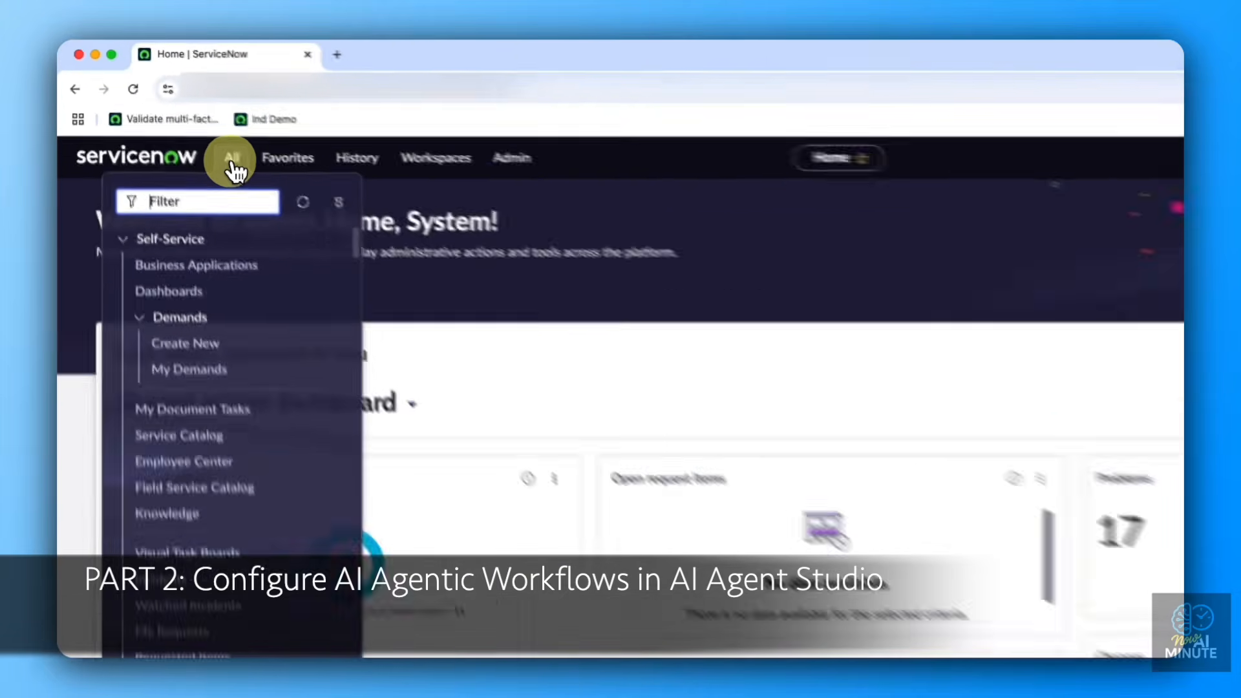
{"action": "type", "text": "ai agen"}
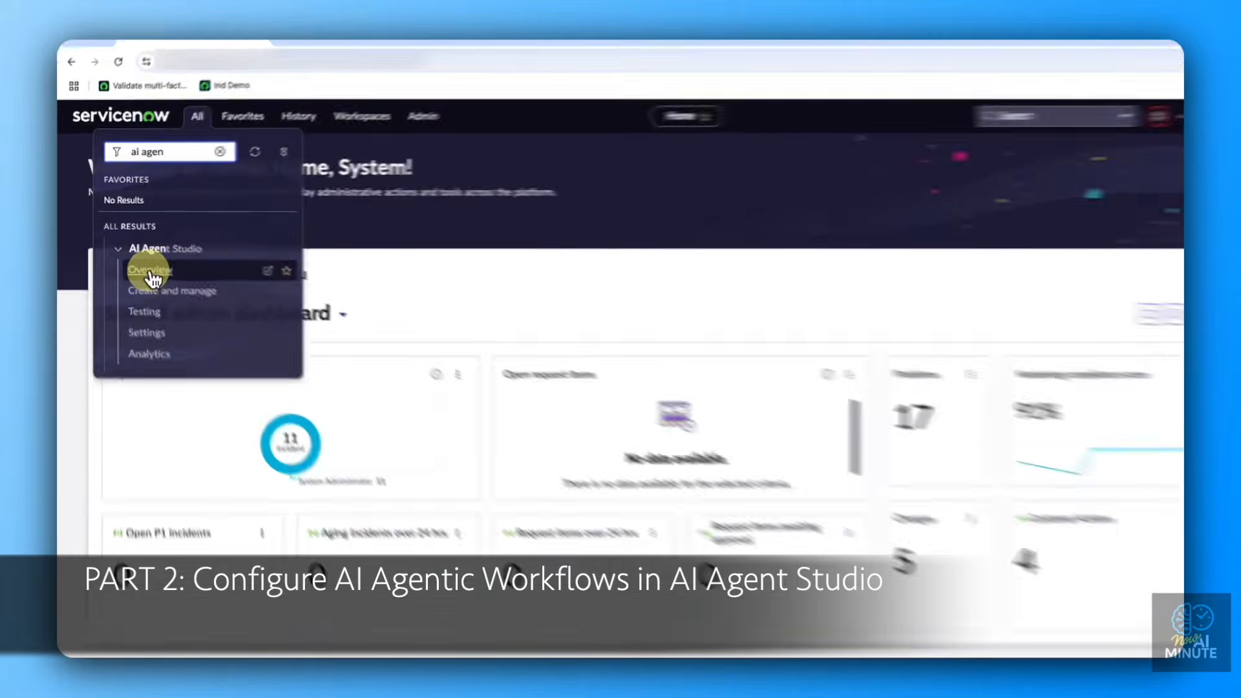
{"action": "left_click", "coordinate": [153, 278]}
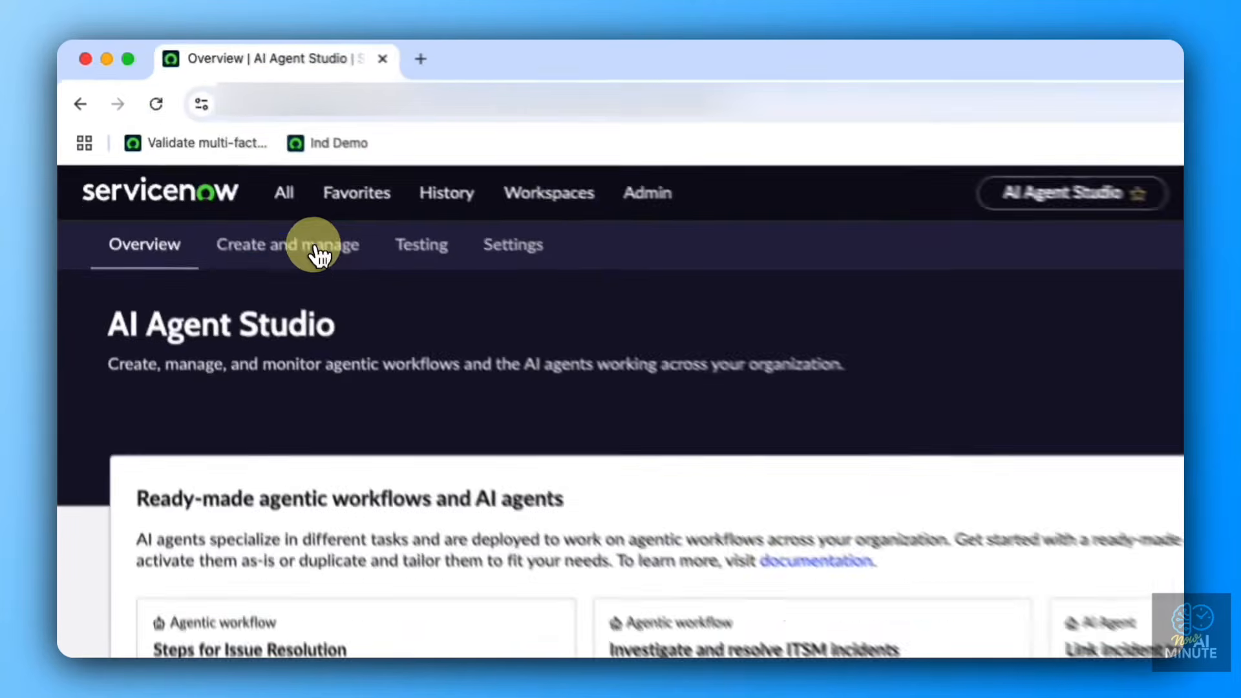
- Duplicate the Triage and categorize ITSM incidents agentic workflow from the list of workflows that can be managed
{"action": "left_click", "coordinate": [316, 252]}
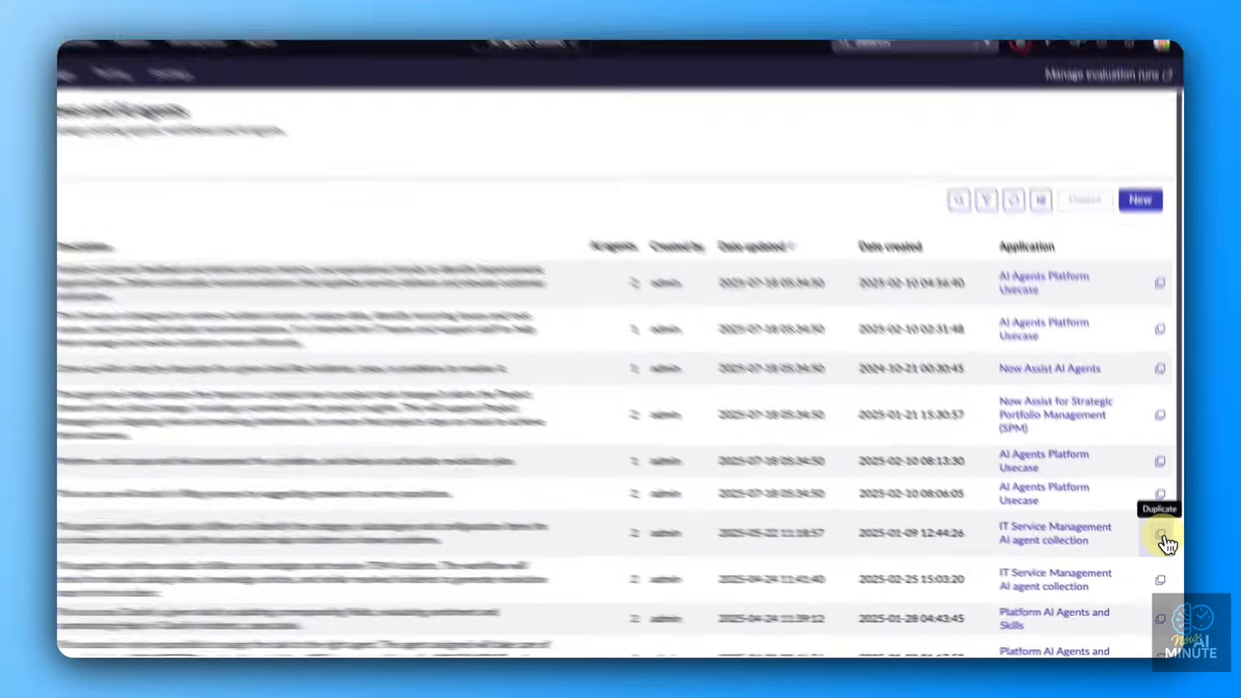
{"action": "left_click", "coordinate": [1166, 552]}
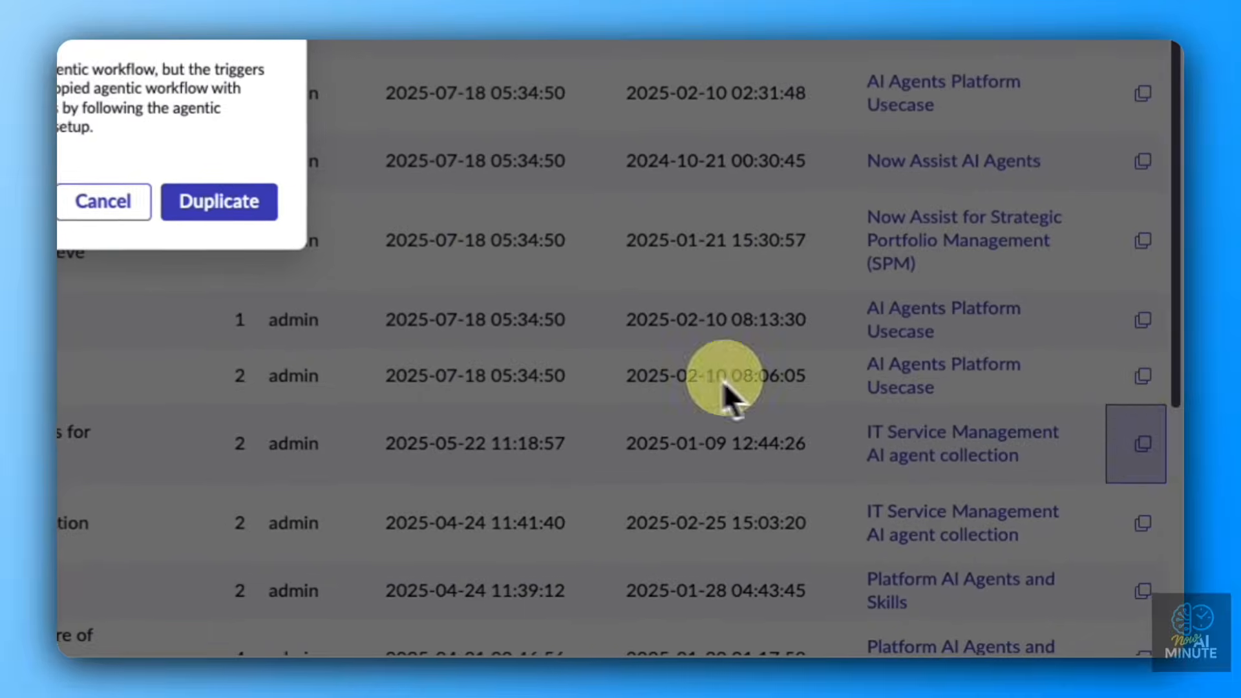
{"action": "left_click", "coordinate": [426, 262]}
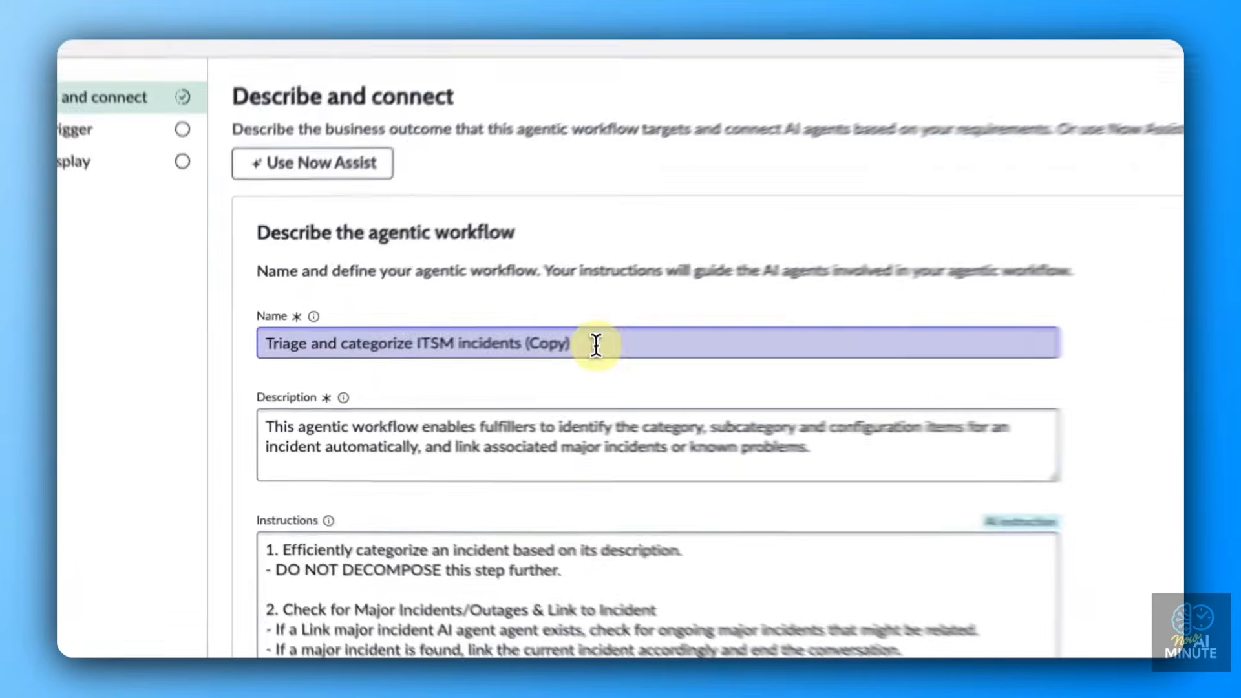
- Review the copied workflow's name, description, instructions and connected AI agents, and save them unchanged to continue to the trigger definition
{"action": "left_click_drag", "start_coordinate": [597, 345], "coordinate": [523, 344]}
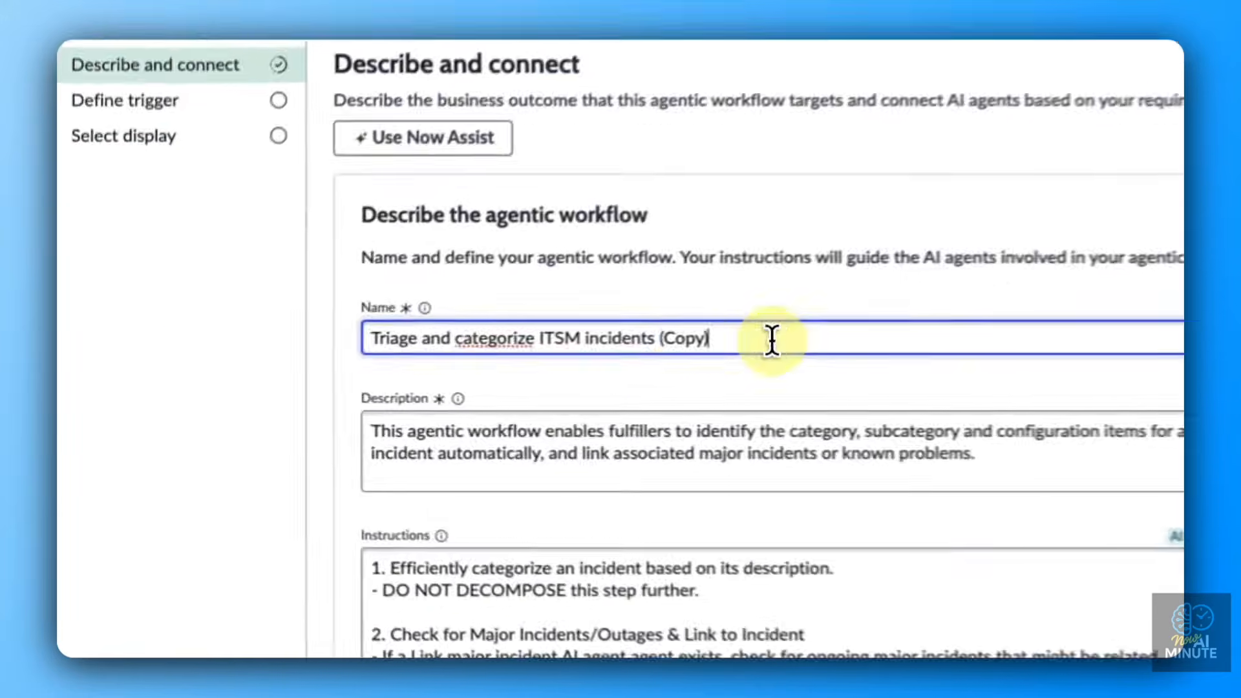
{"action": "left_click", "coordinate": [763, 341]}
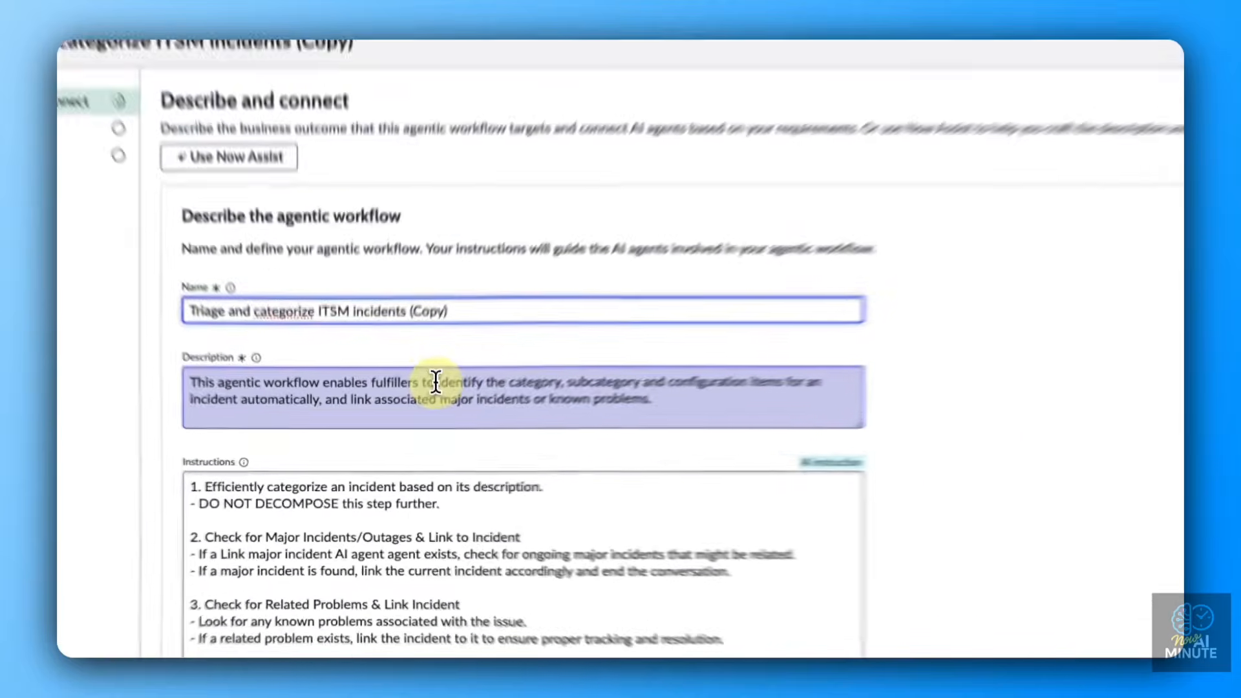
{"action": "left_click_drag", "start_coordinate": [407, 423], "coordinate": [451, 423]}
{"action": "left_click_drag", "start_coordinate": [559, 338], "coordinate": [782, 356]}
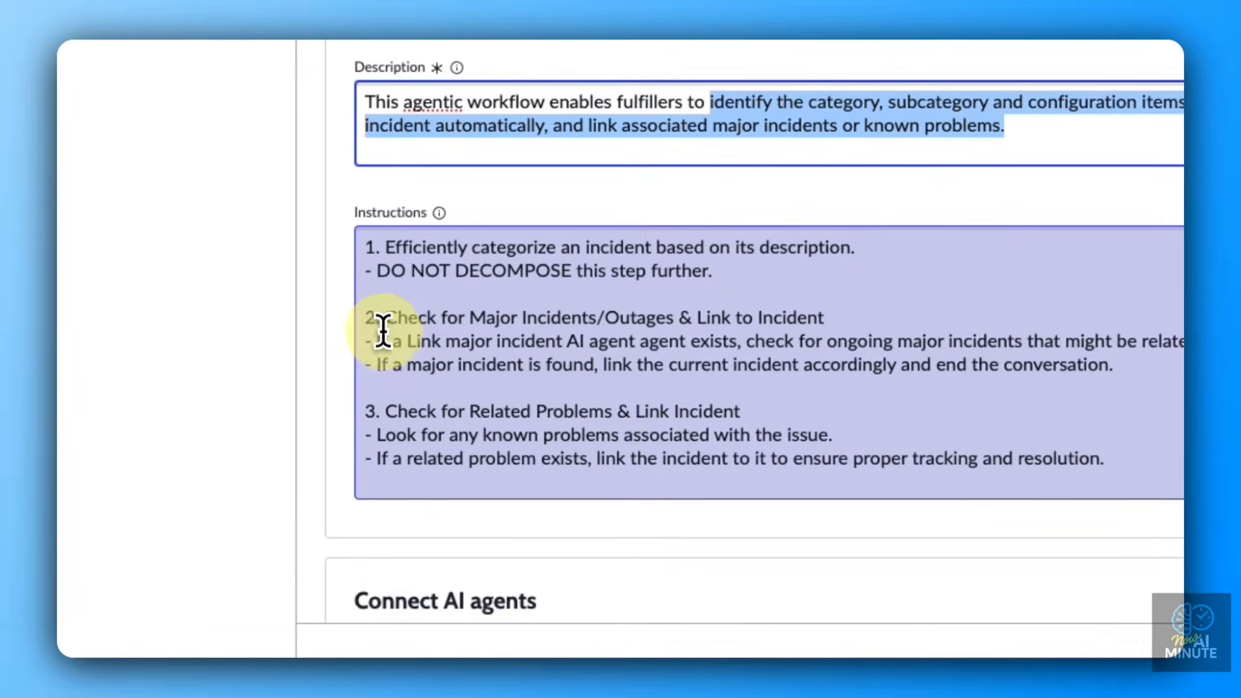
{"action": "left_click", "coordinate": [225, 335]}
{"action": "left_click_drag", "start_coordinate": [432, 316], "coordinate": [679, 321]}
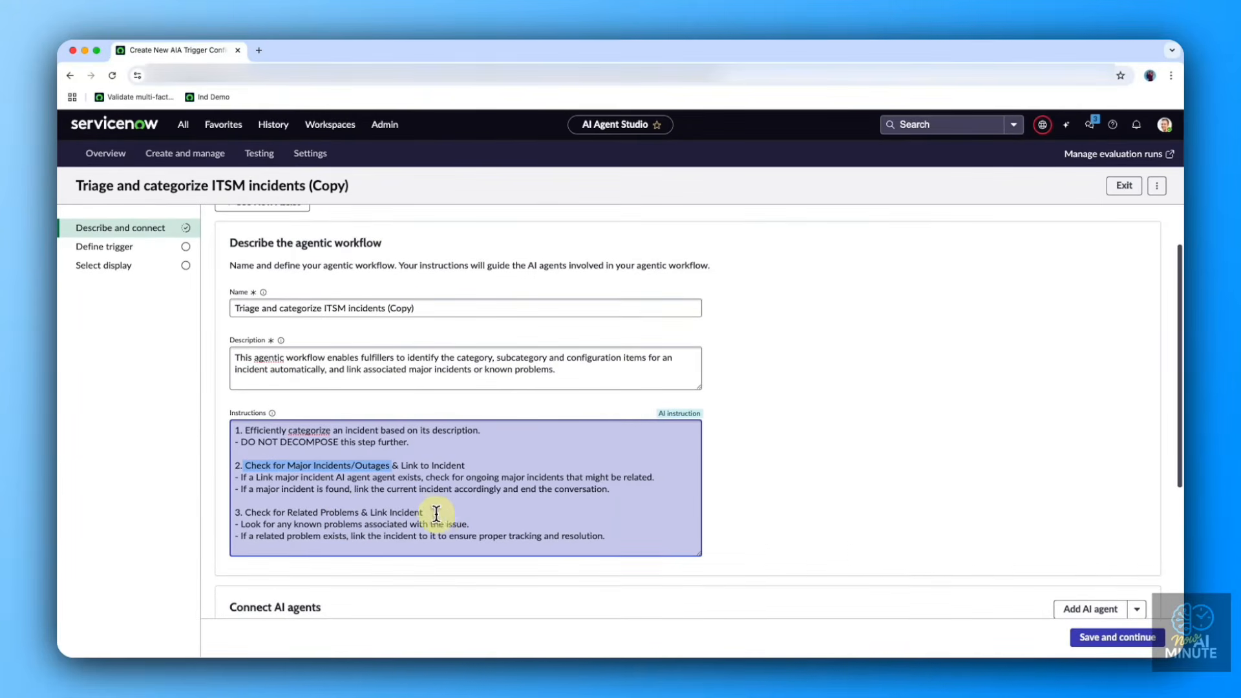
{"action": "scroll", "coordinate": [472, 513], "scroll_direction": "down", "scroll_amount": 1}
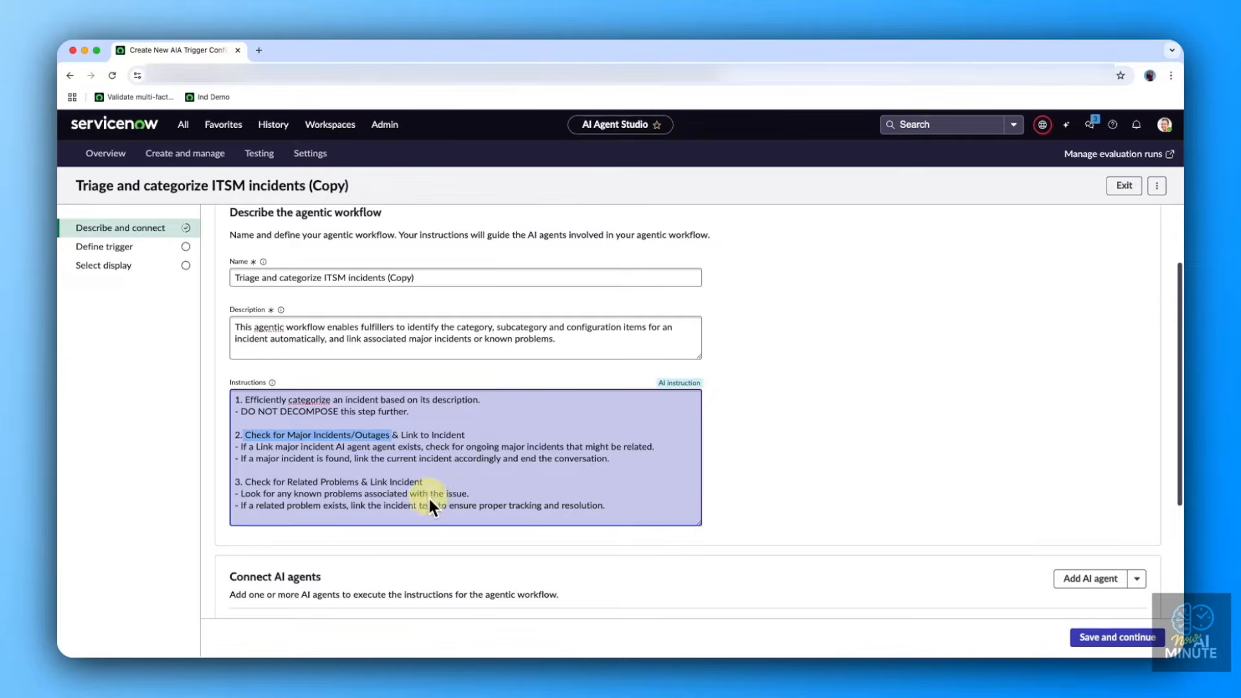
{"action": "scroll", "coordinate": [425, 498], "scroll_direction": "down", "scroll_amount": 3}
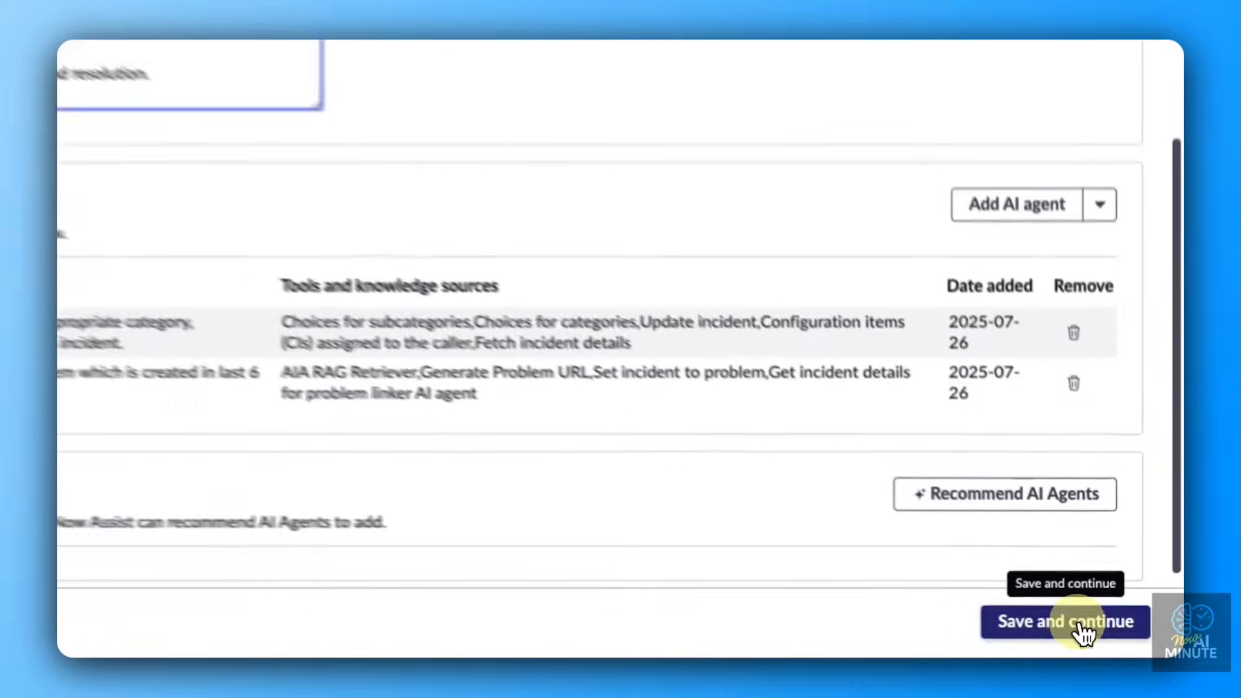
{"action": "left_click", "coordinate": [1125, 639]}
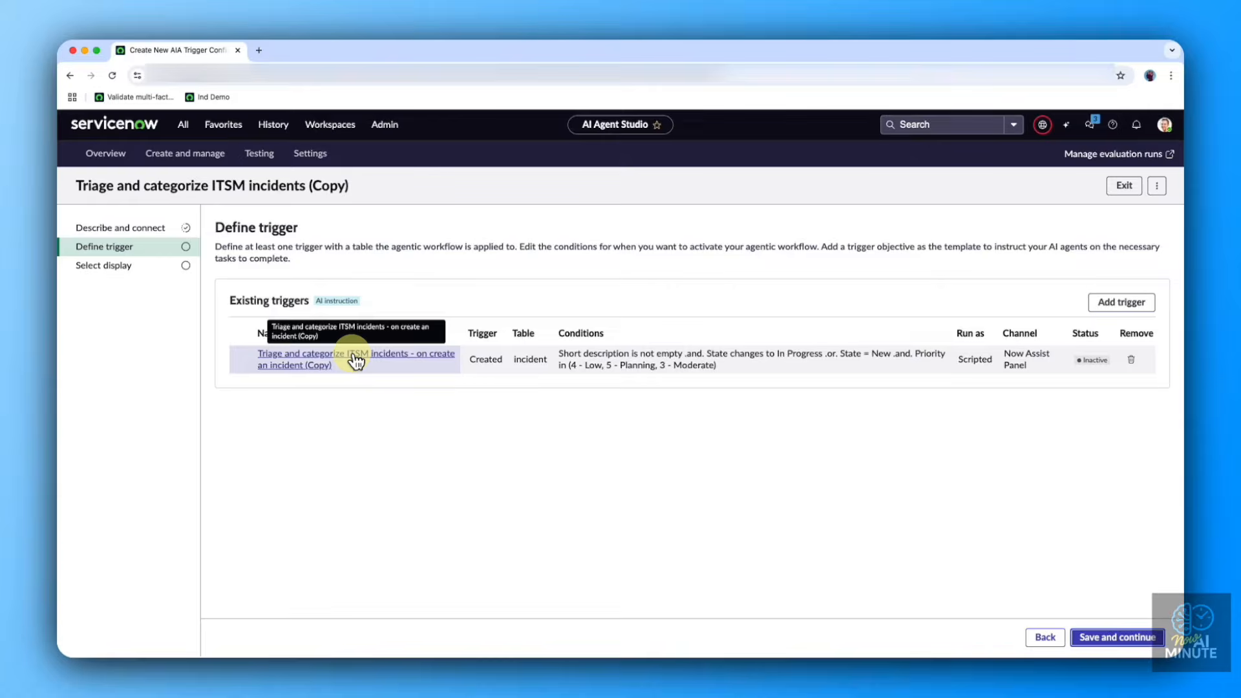
- Open the on-create incident trigger of the copied workflow, check the trigger types, keep Created and switch the trigger to active
{"action": "left_click", "coordinate": [357, 362]}
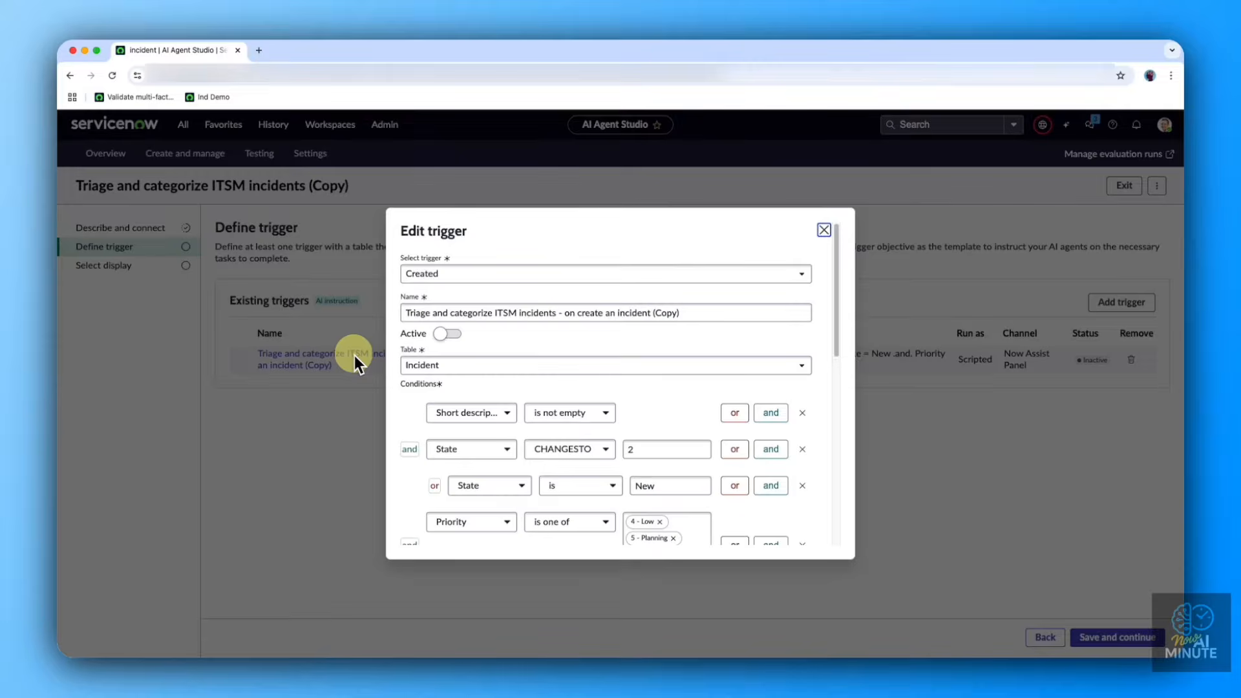
{"action": "left_click", "coordinate": [421, 276]}
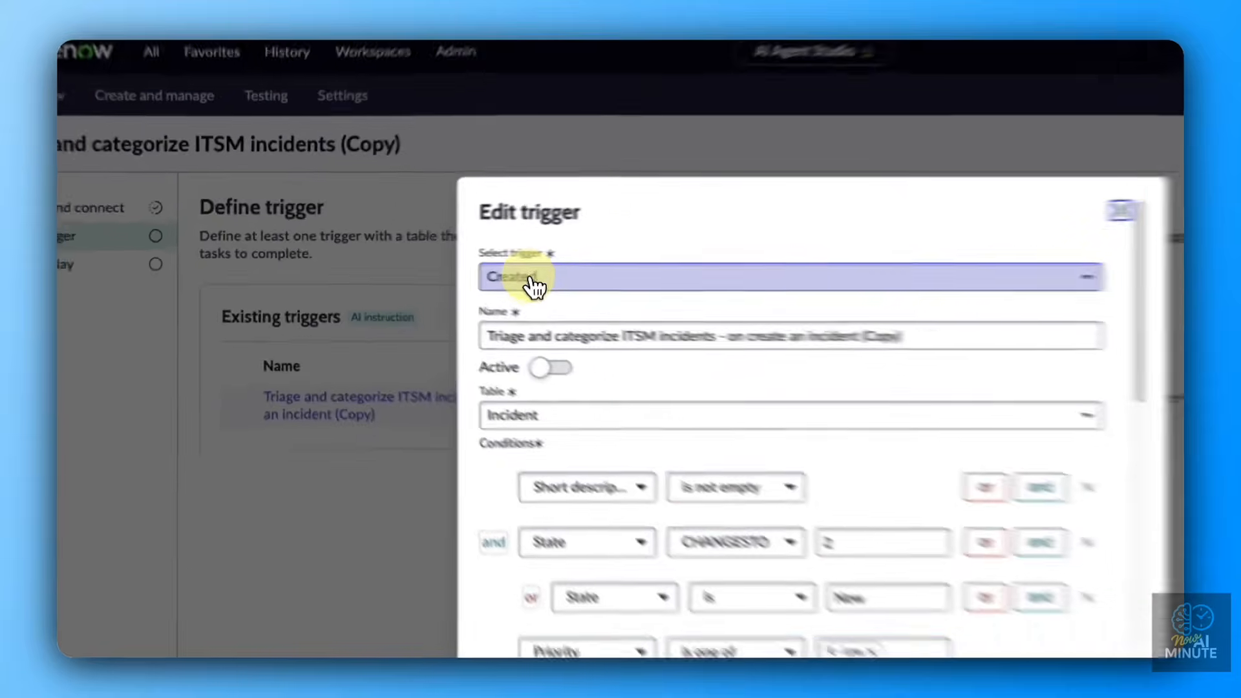
{"action": "left_click", "coordinate": [438, 281]}
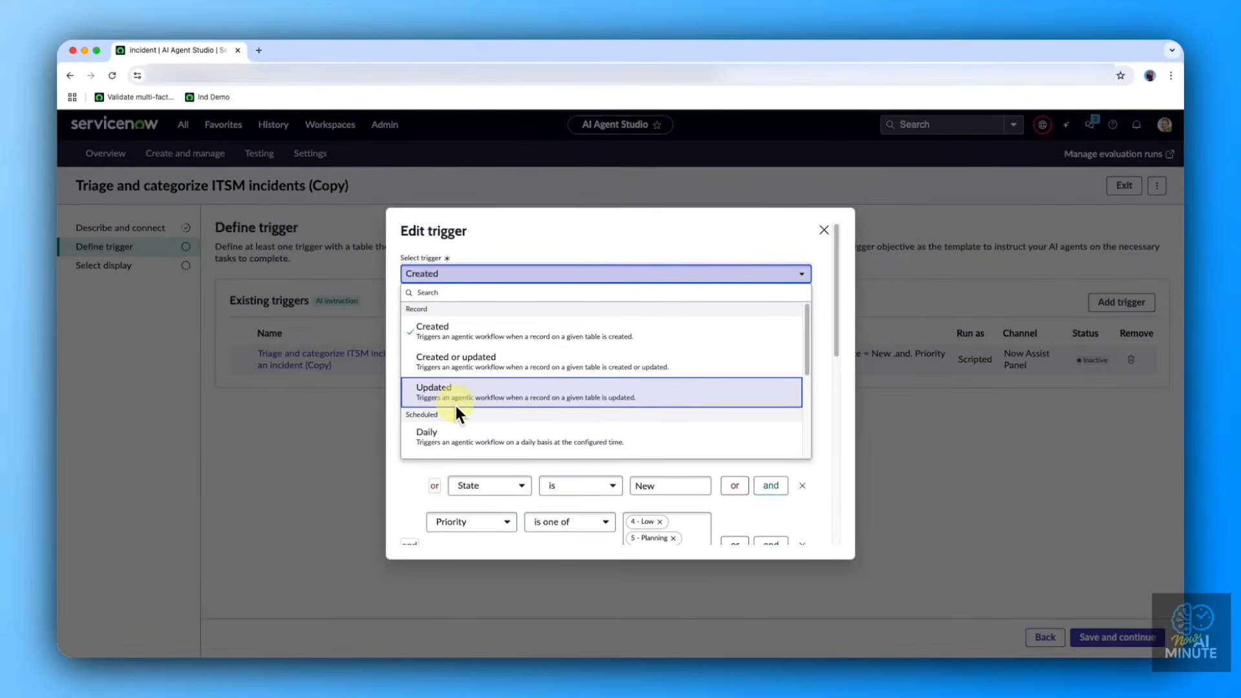
{"action": "scroll", "coordinate": [483, 433], "scroll_direction": "down", "scroll_amount": 5}
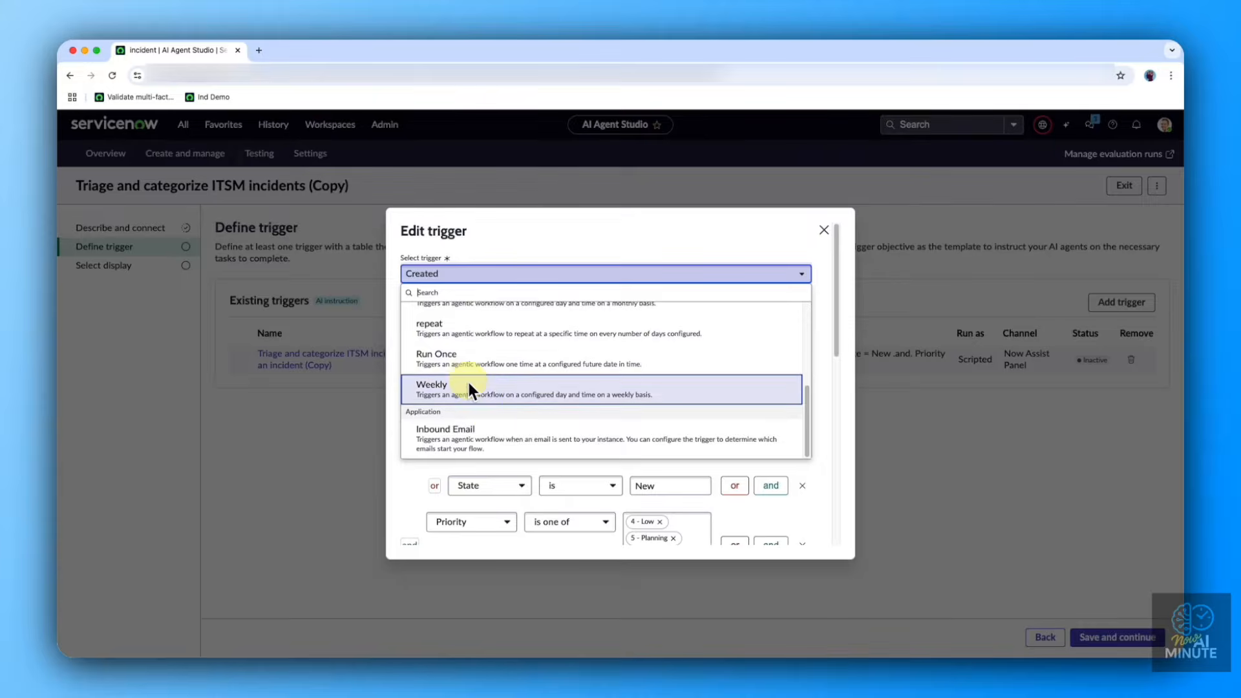
{"action": "scroll", "coordinate": [481, 389], "scroll_direction": "up", "scroll_amount": 1}
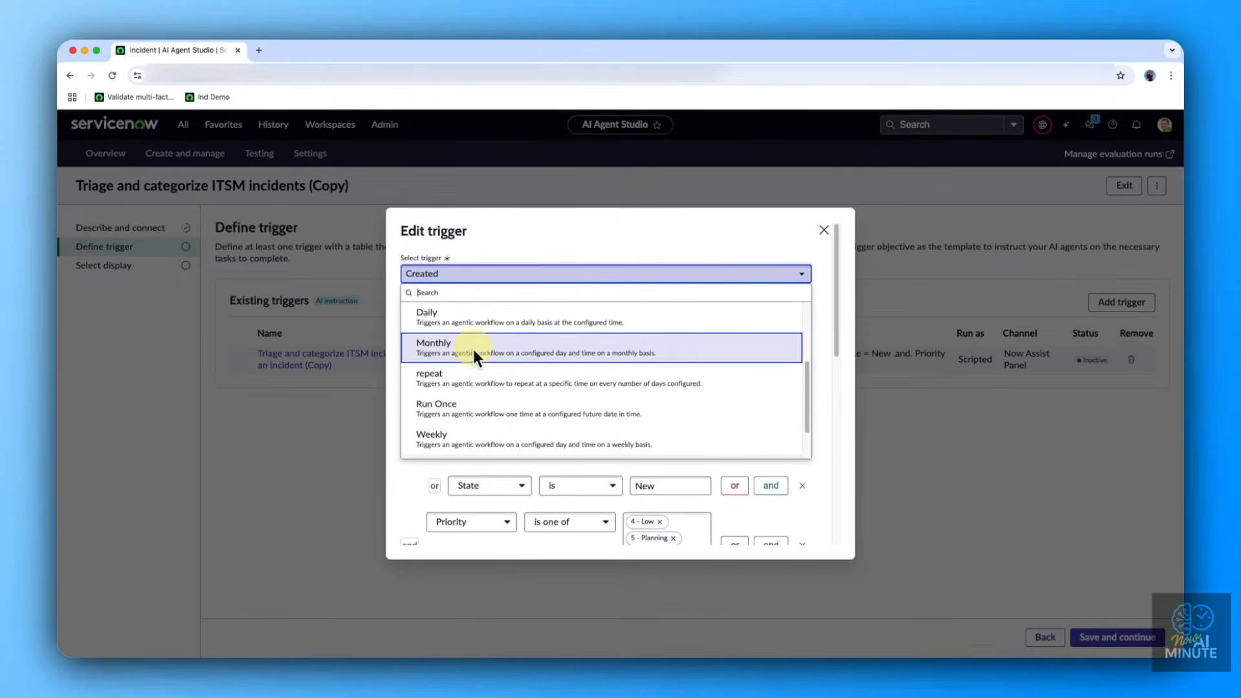
{"action": "scroll", "coordinate": [460, 355], "scroll_direction": "up", "scroll_amount": 3}
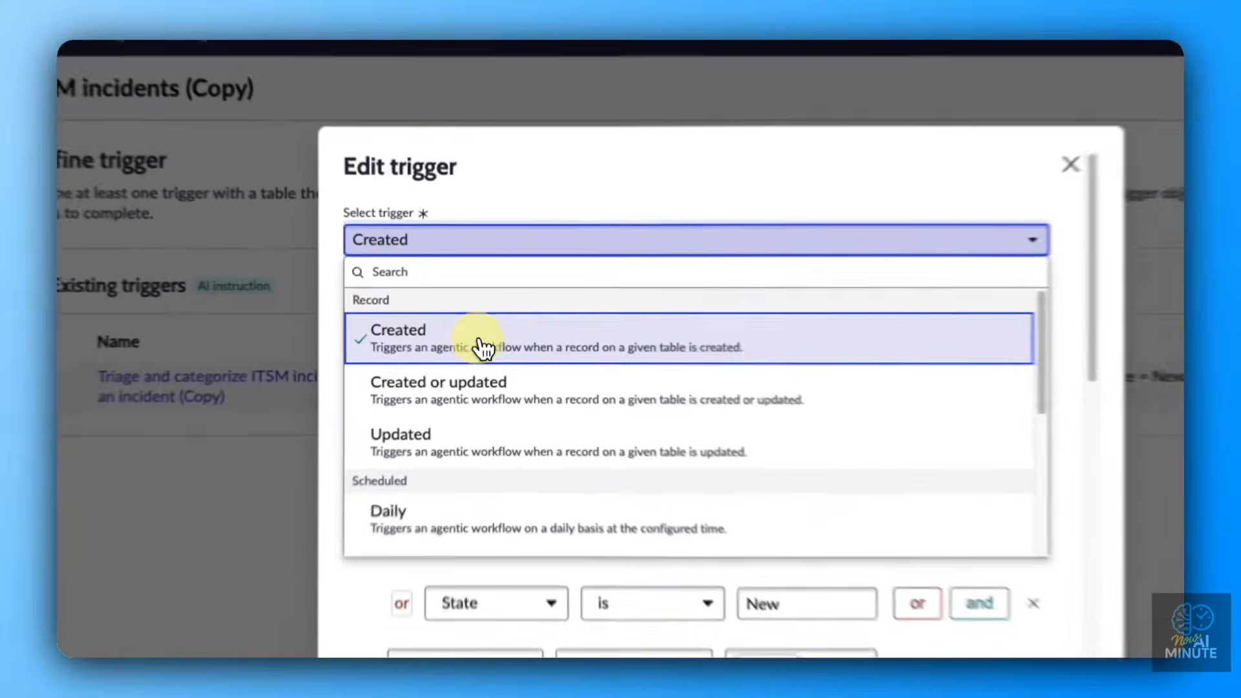
{"action": "left_click", "coordinate": [483, 337]}
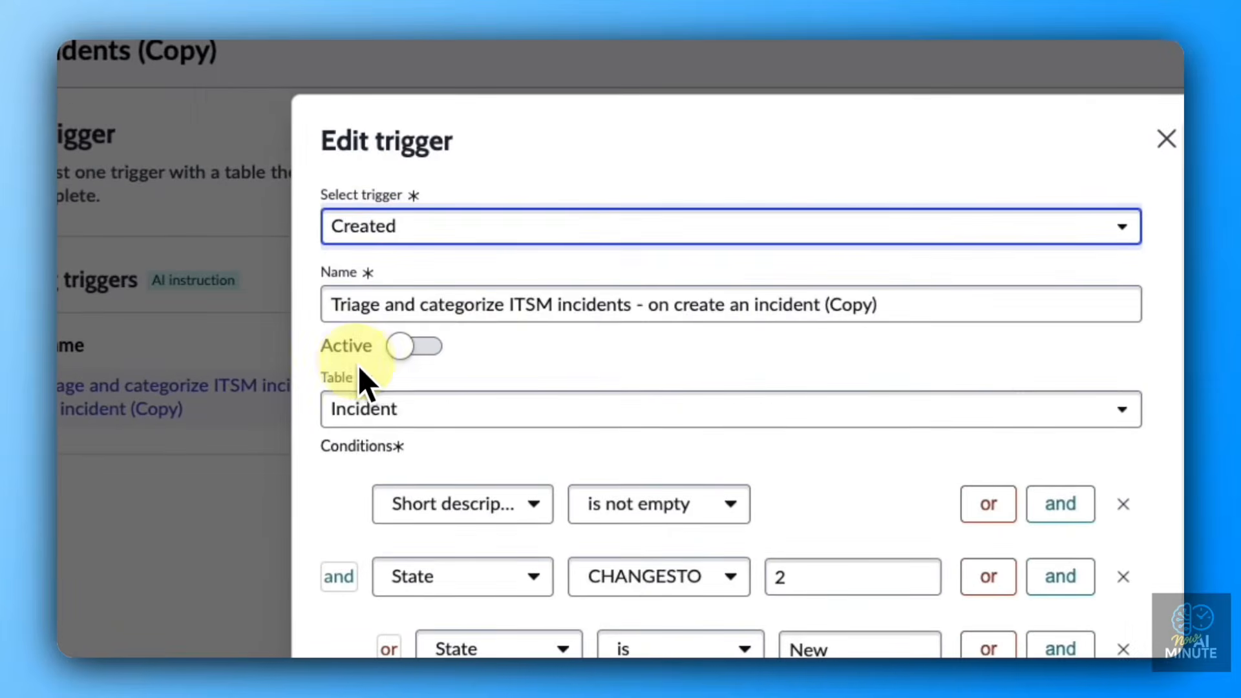
{"action": "left_click_drag", "start_coordinate": [937, 306], "coordinate": [825, 310]}
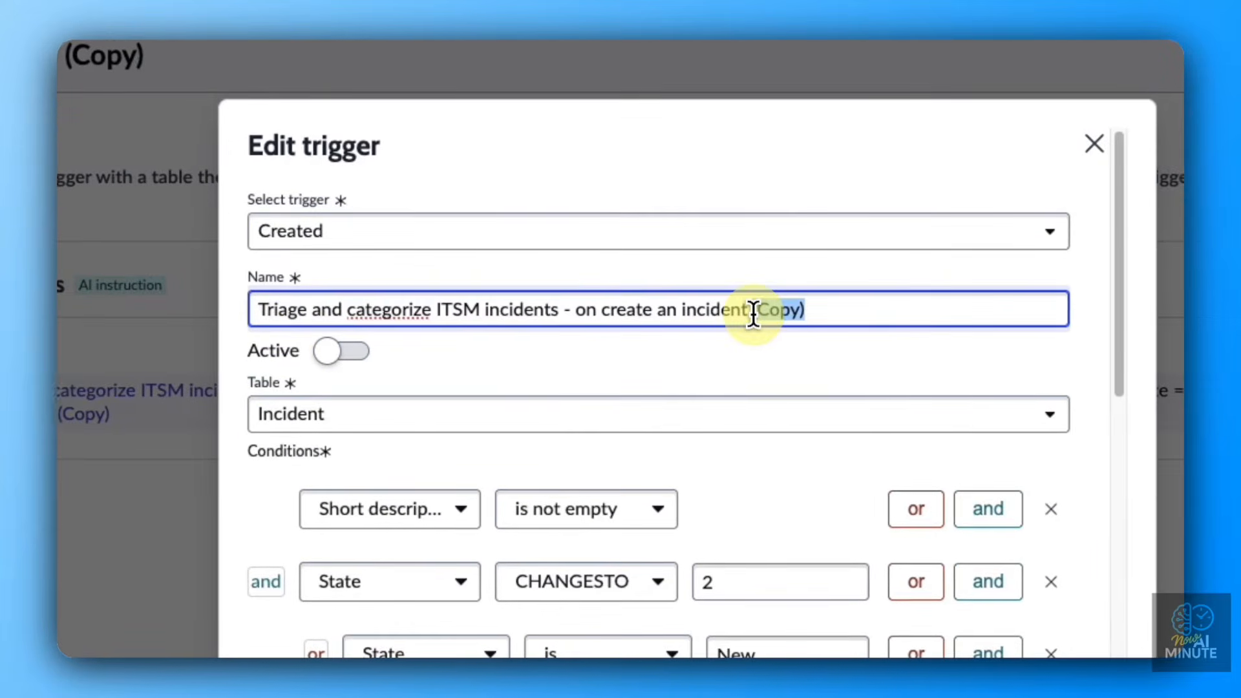
{"action": "left_click", "coordinate": [353, 360]}
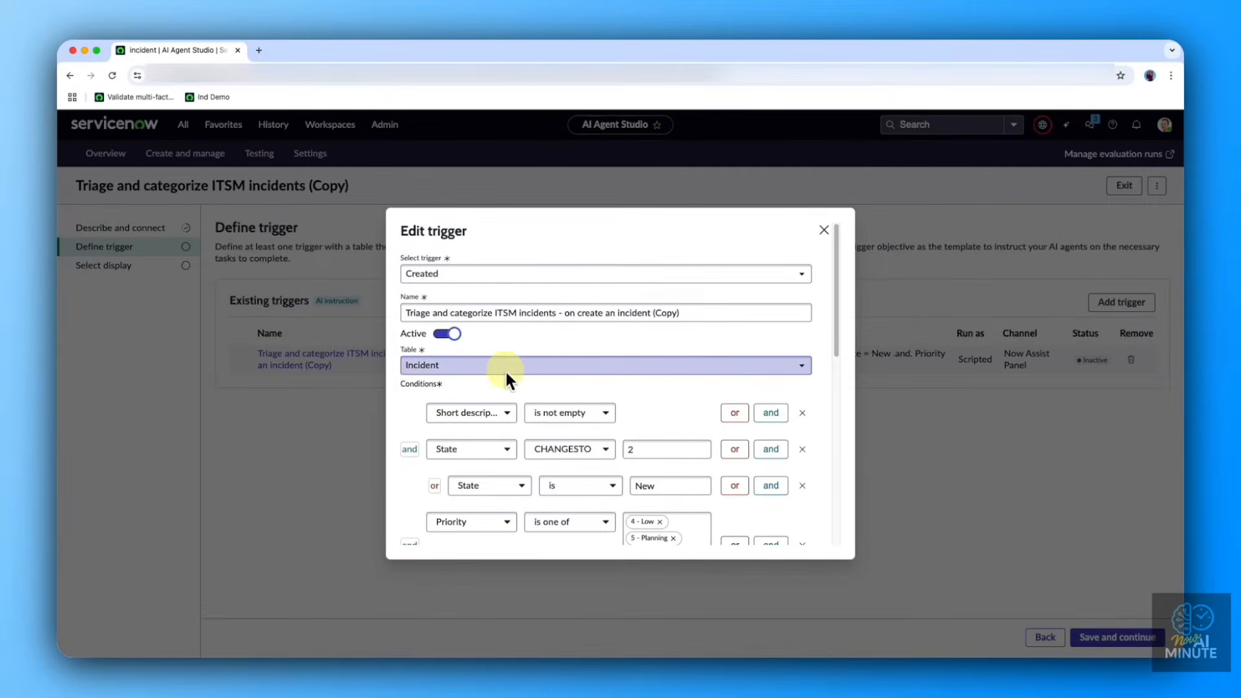
- Examine the trigger's short description, state and priority conditions and the custom script that defines sys_user
{"action": "scroll", "coordinate": [564, 376], "scroll_direction": "down", "scroll_amount": 1}
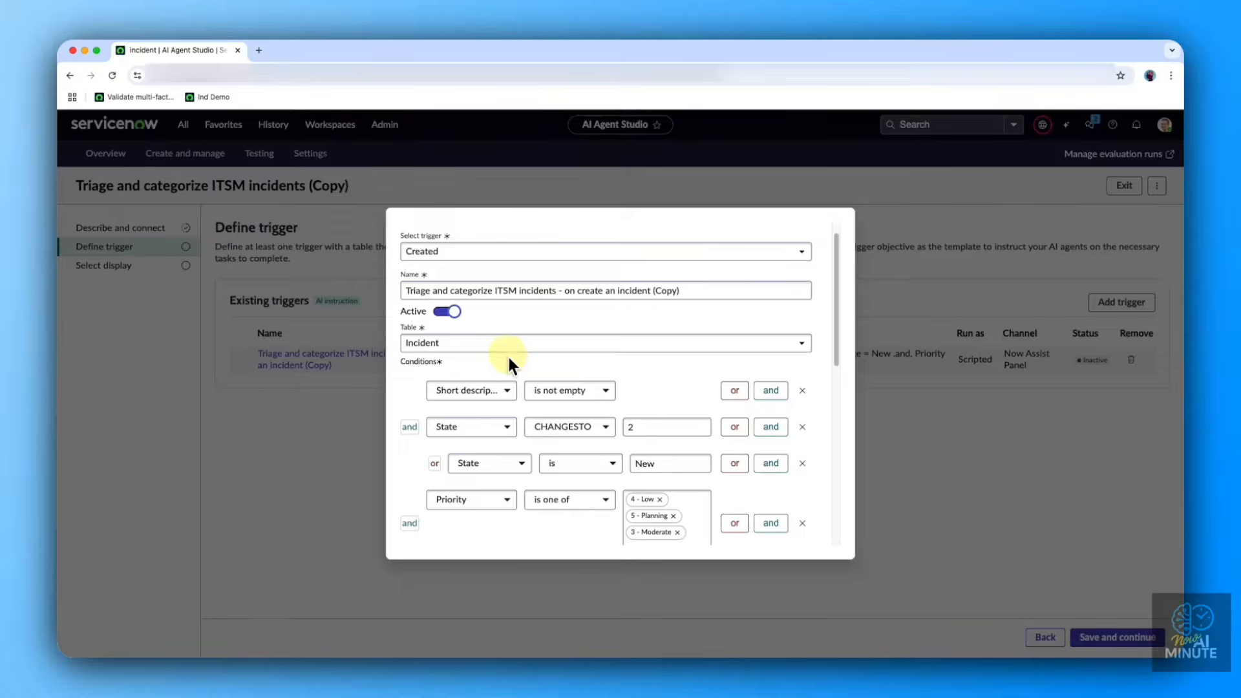
{"action": "scroll", "coordinate": [672, 383], "scroll_direction": "down", "scroll_amount": 1}
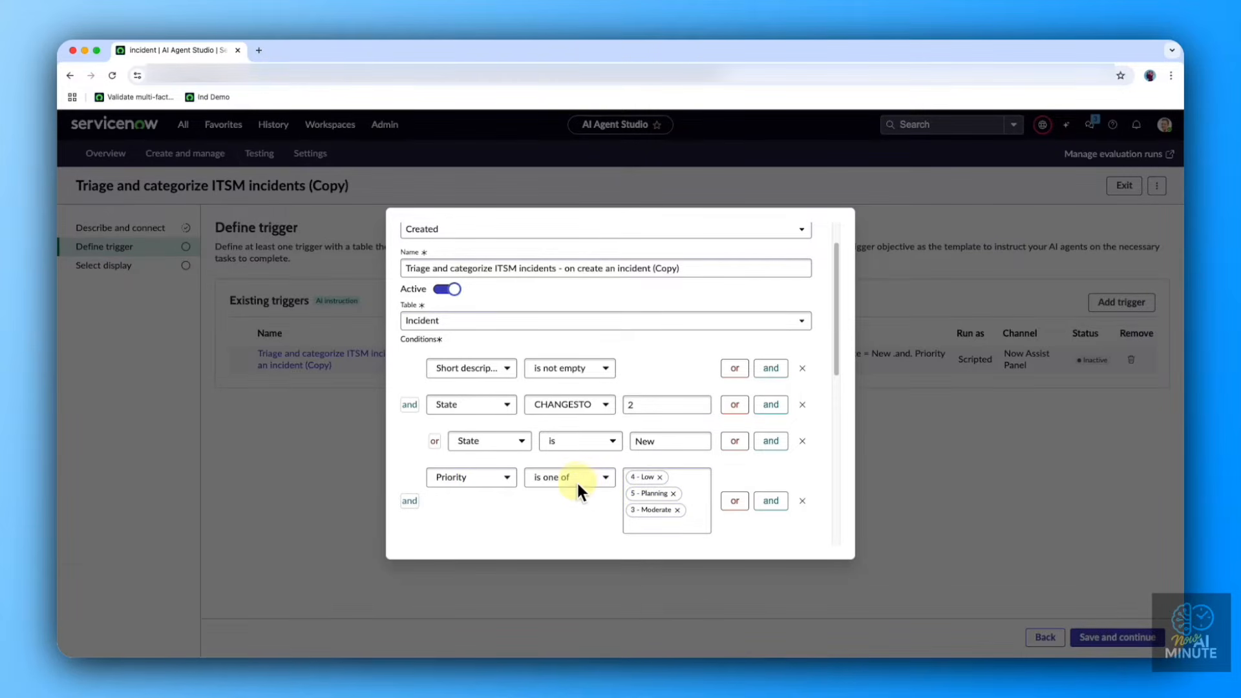
{"action": "scroll", "coordinate": [546, 382], "scroll_direction": "down", "scroll_amount": 5}
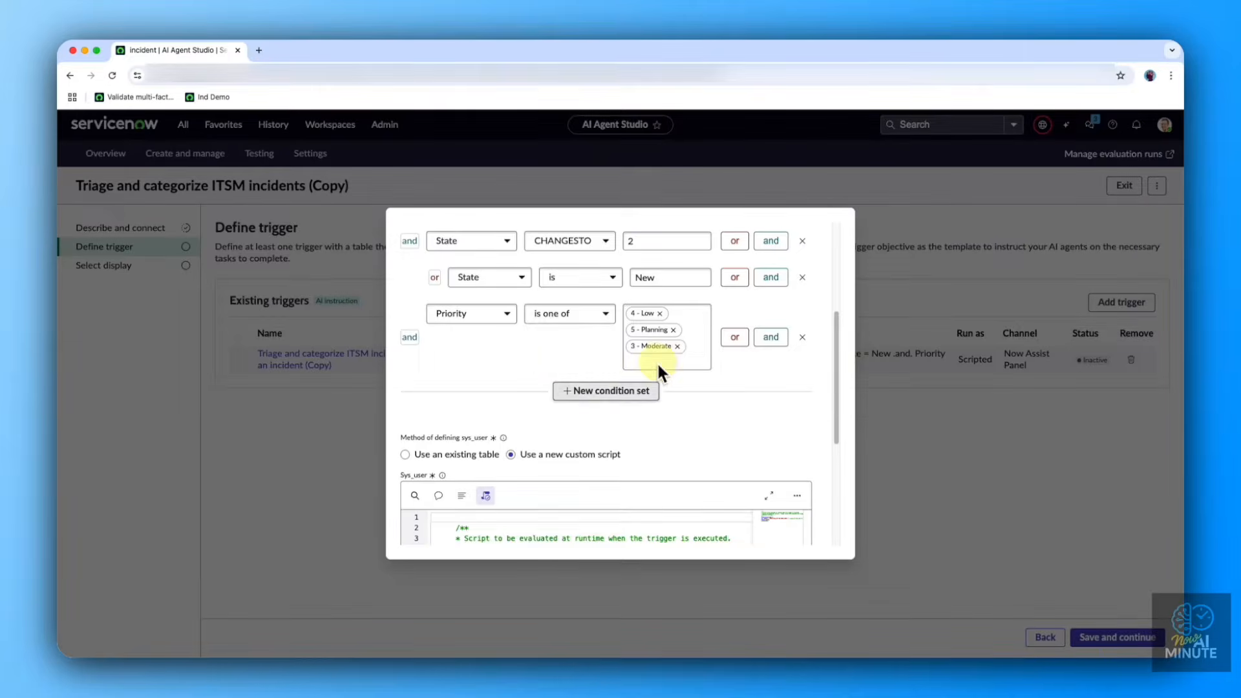
{"action": "scroll", "coordinate": [652, 367], "scroll_direction": "up", "scroll_amount": 1}
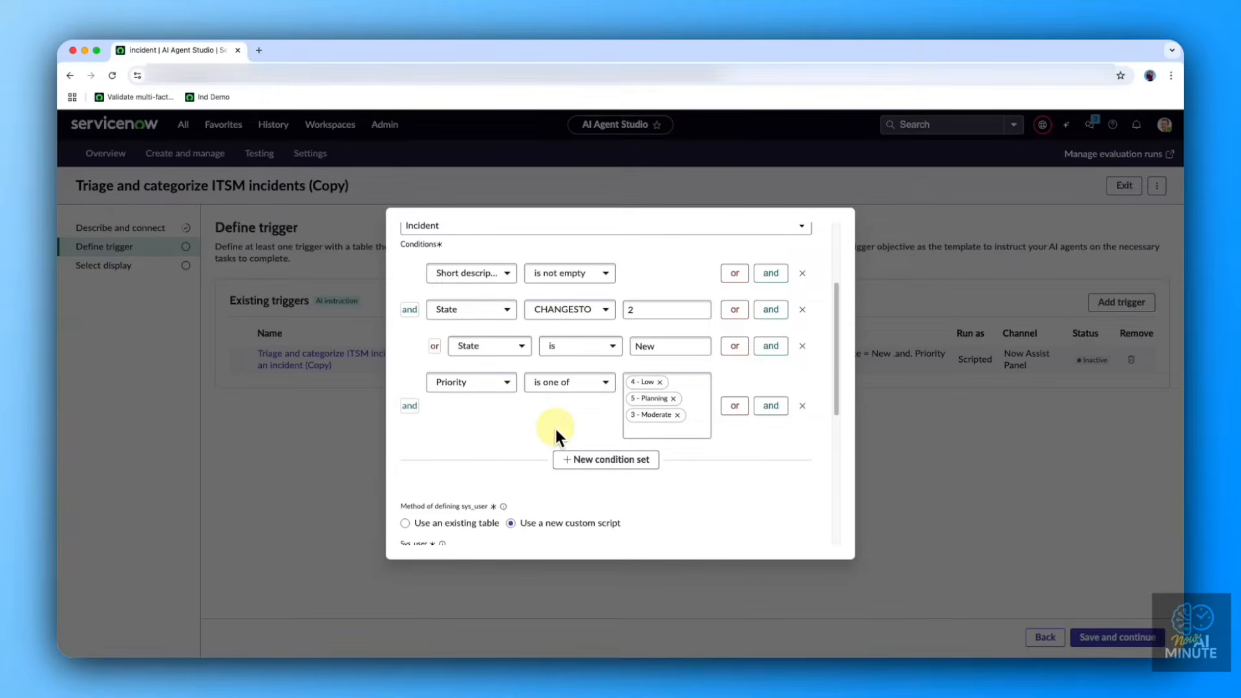
{"action": "scroll", "coordinate": [540, 435], "scroll_direction": "down", "scroll_amount": 2}
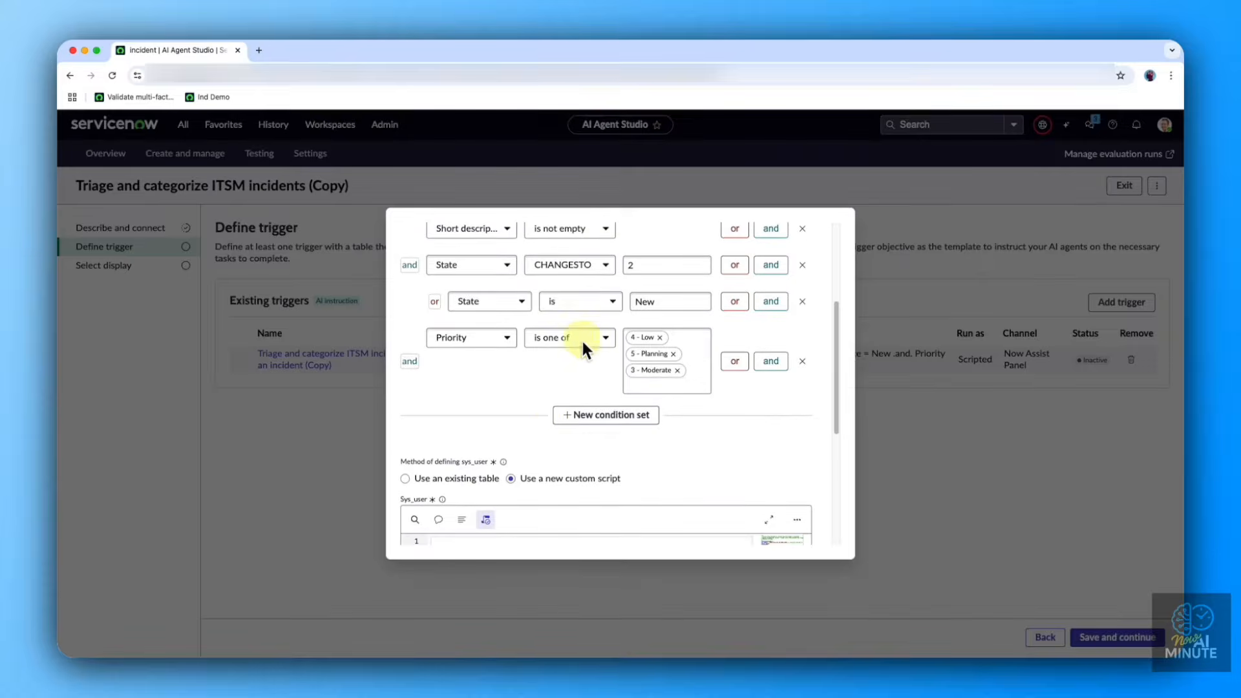
{"action": "scroll", "coordinate": [528, 398], "scroll_direction": "down", "scroll_amount": 5}
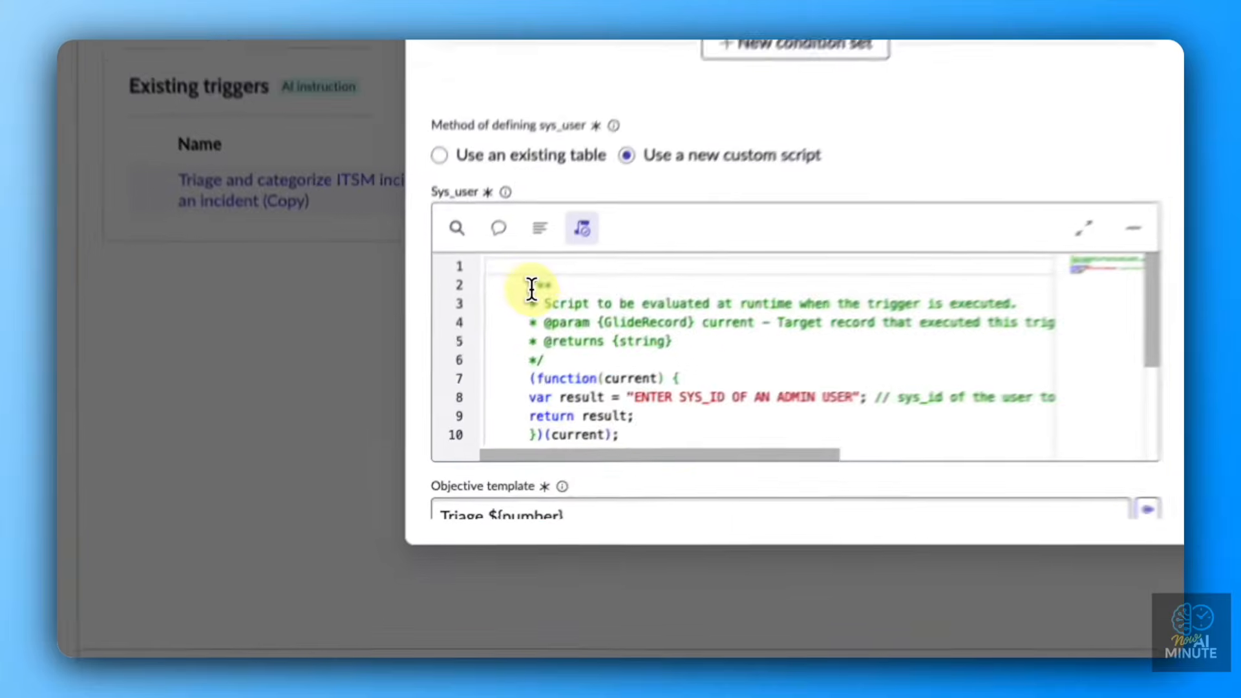
{"action": "left_click_drag", "start_coordinate": [532, 289], "coordinate": [648, 444]}
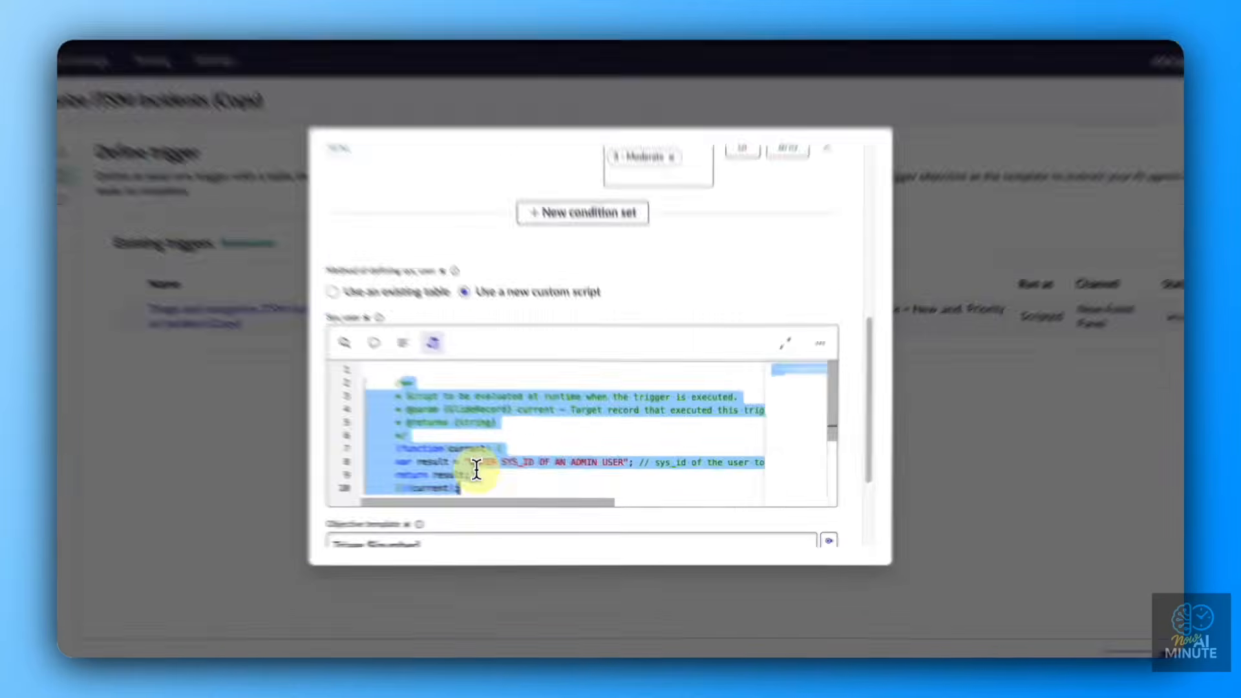
{"action": "left_click", "coordinate": [519, 477]}
{"action": "left_click_drag", "start_coordinate": [335, 419], "coordinate": [572, 413]}
{"action": "left_click", "coordinate": [572, 415]}
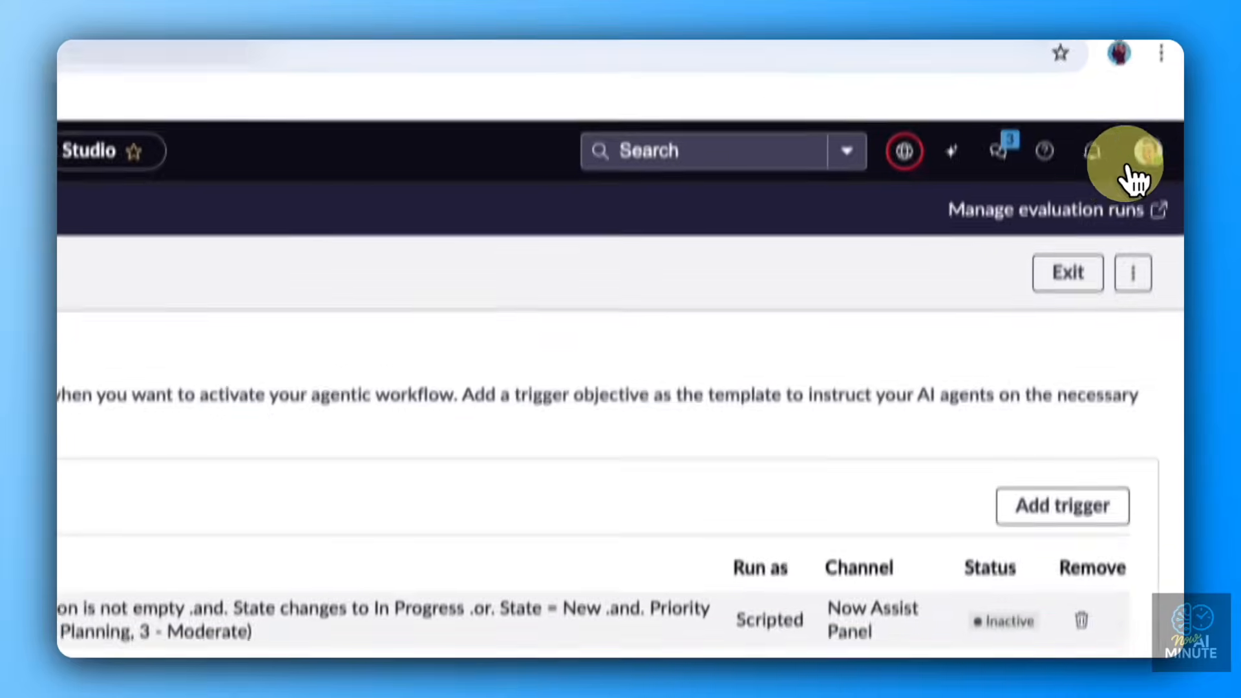
- Open the logged-in administrator's user profile and copy the record's sys_id
{"action": "left_click", "coordinate": [1130, 172]}
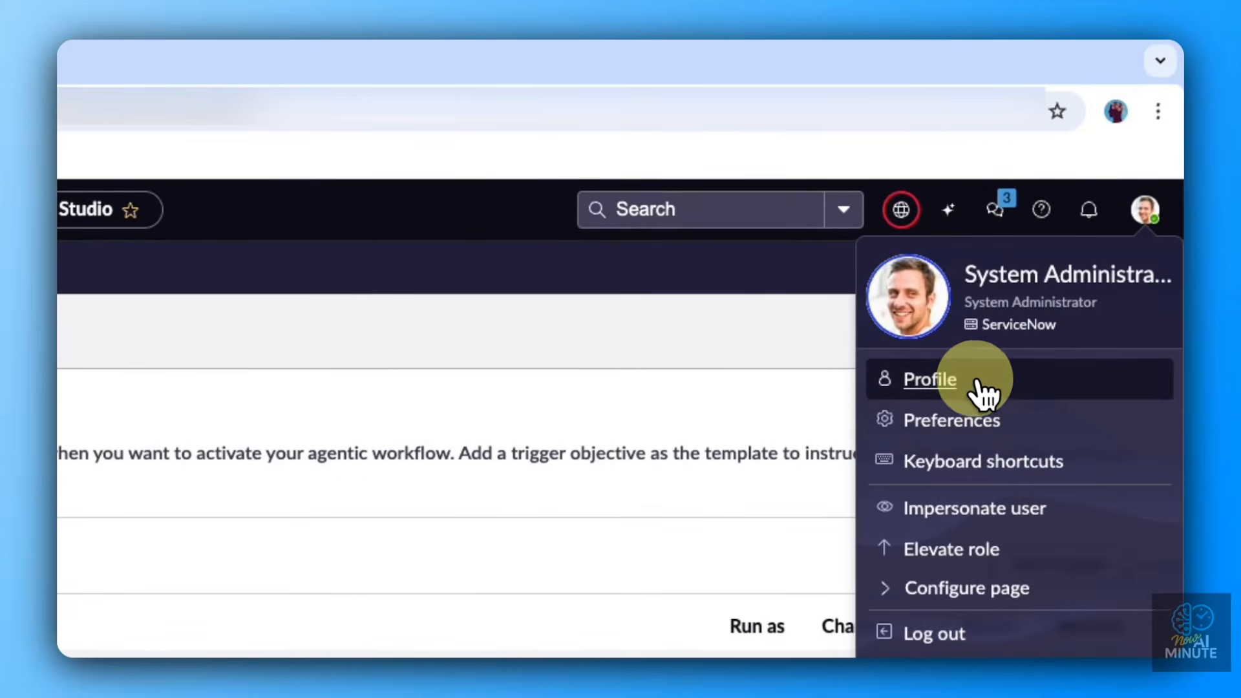
{"action": "left_click", "coordinate": [979, 387]}
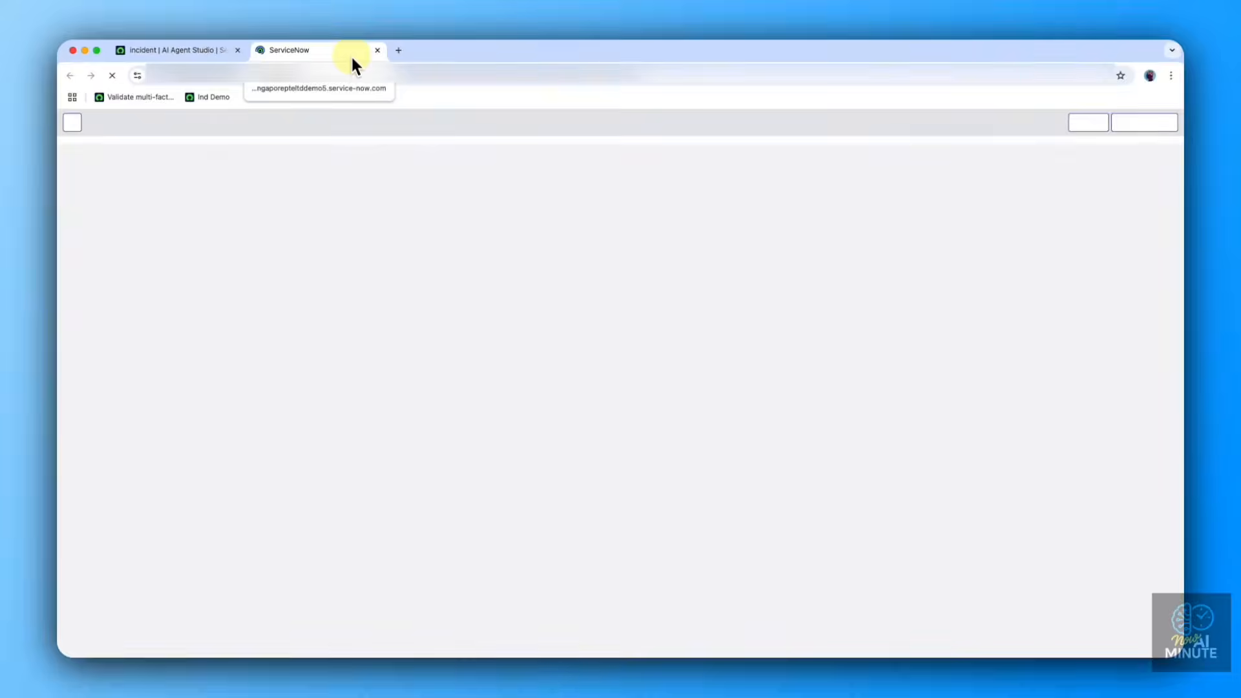
{"action": "right_click", "coordinate": [317, 122]}
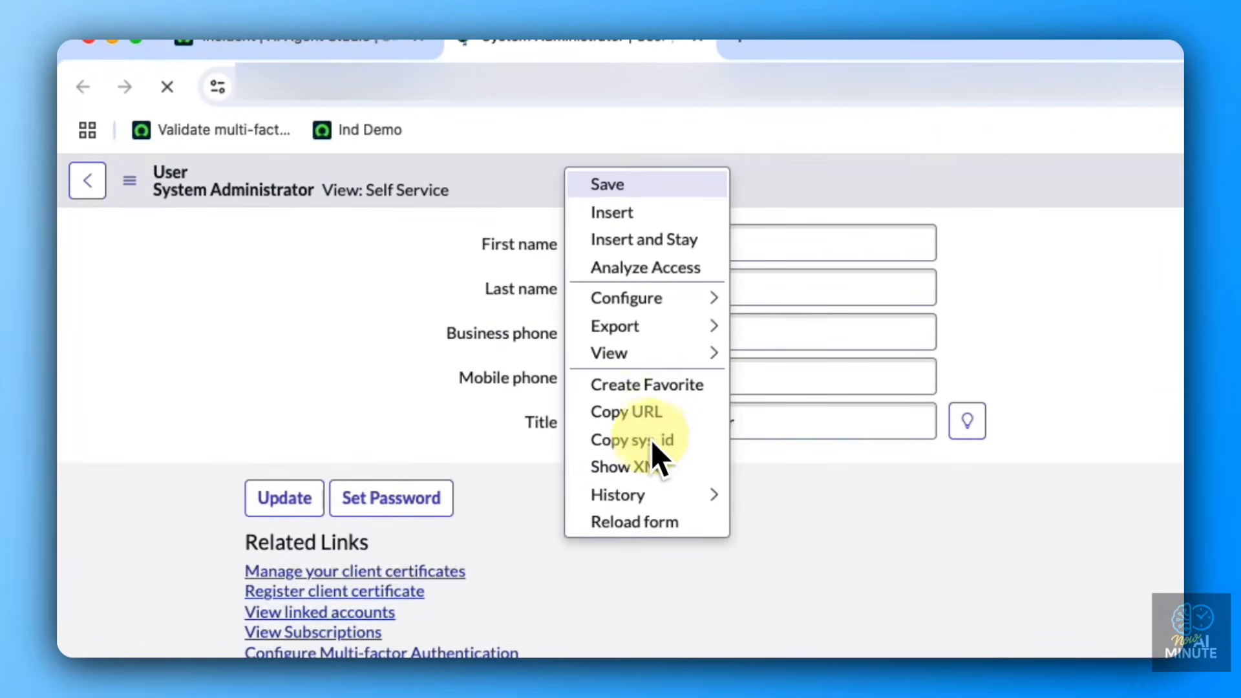
{"action": "left_click", "coordinate": [615, 424]}
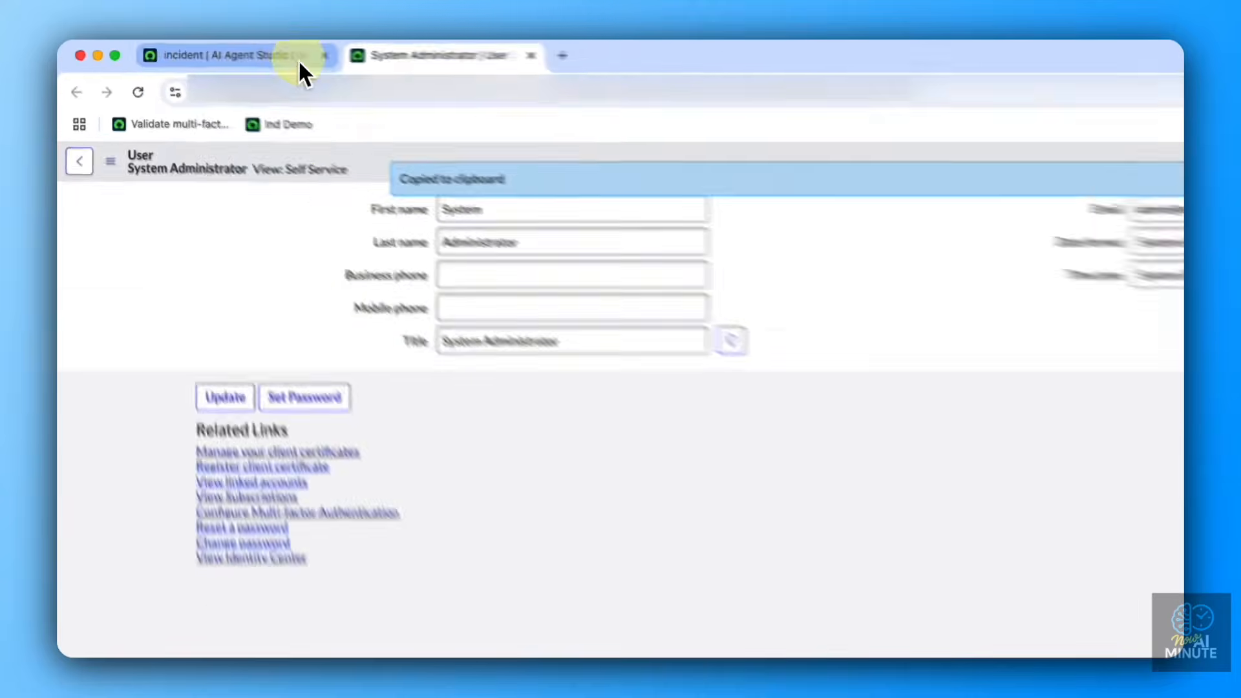
- Return to AI Agent Studio, reopen the on-create incident trigger and switch it to active
{"action": "left_click", "coordinate": [214, 51]}
{"action": "left_click", "coordinate": [401, 491]}
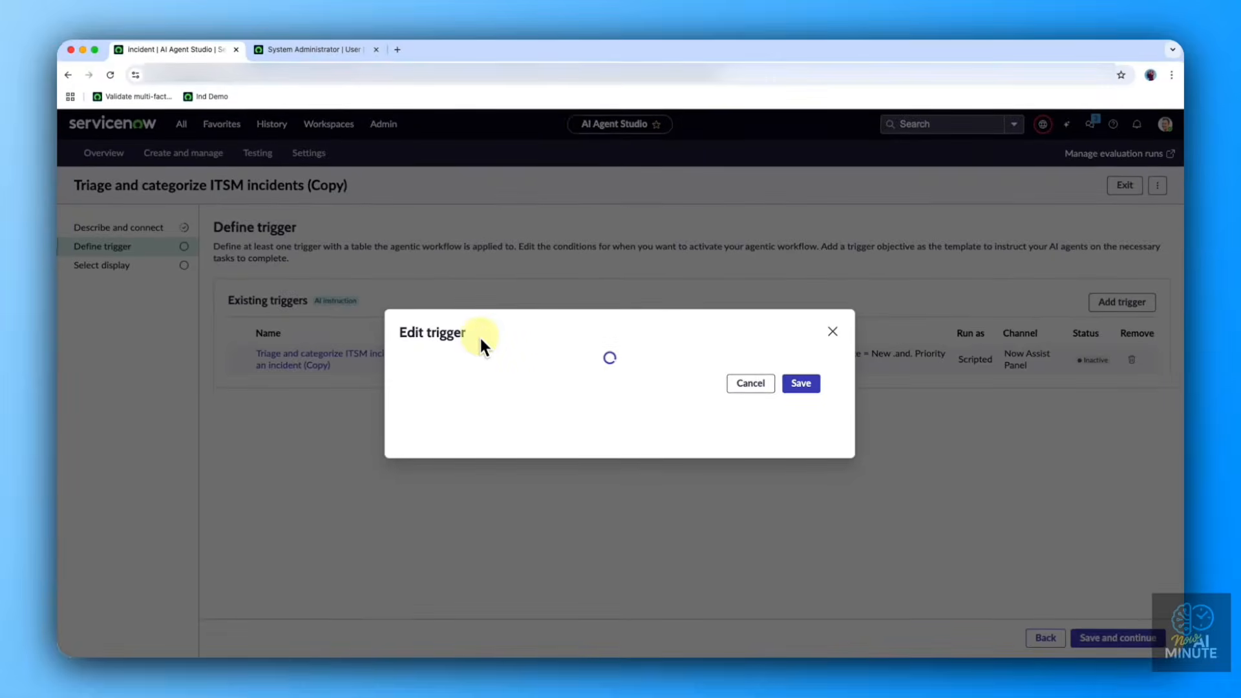
{"action": "left_click", "coordinate": [448, 334]}
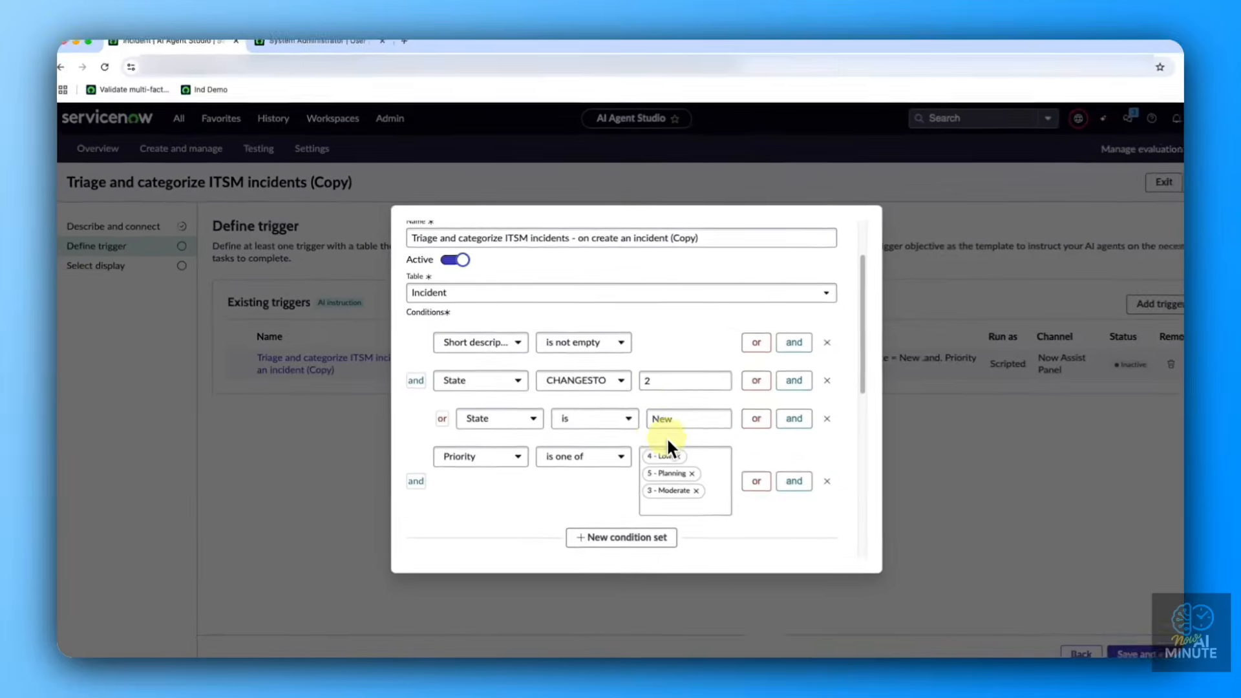
- Replace the ENTER SYS_ID OF AN ADMIN USER placeholder in the Sys_user script with the copied sys_id
{"action": "scroll", "coordinate": [602, 459], "scroll_direction": "down", "scroll_amount": 5}
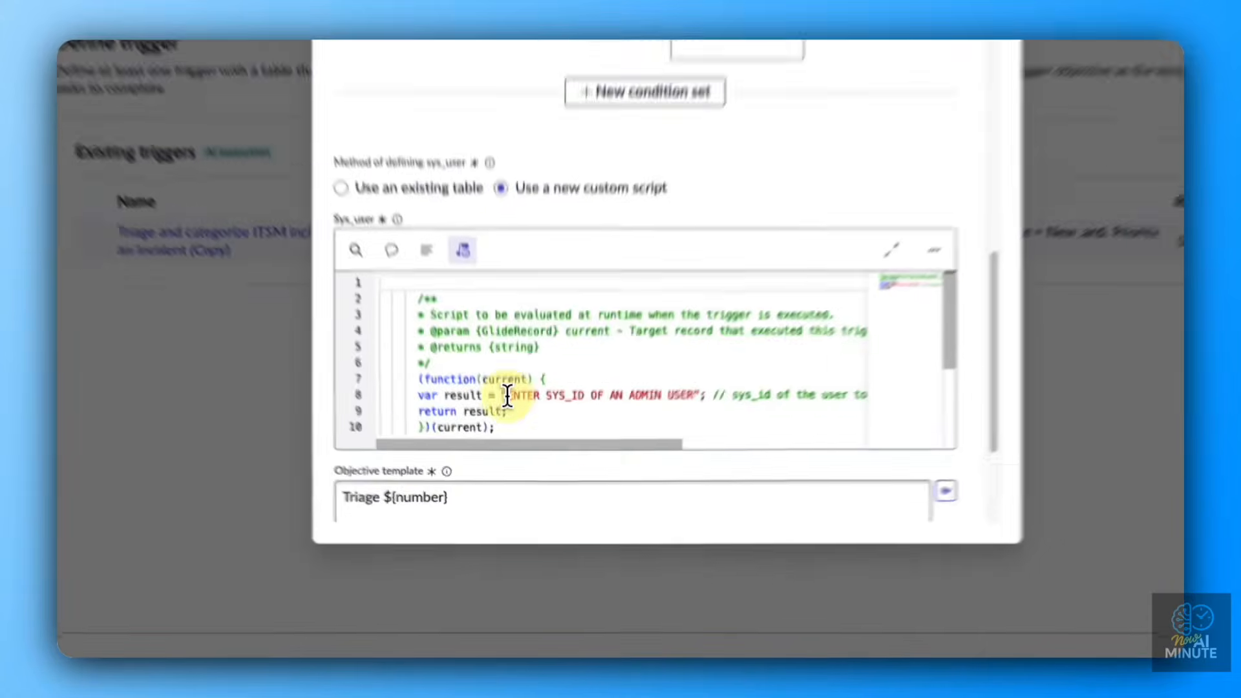
{"action": "left_click", "coordinate": [516, 461]}
{"action": "left_click_drag", "start_coordinate": [528, 333], "coordinate": [745, 331]}
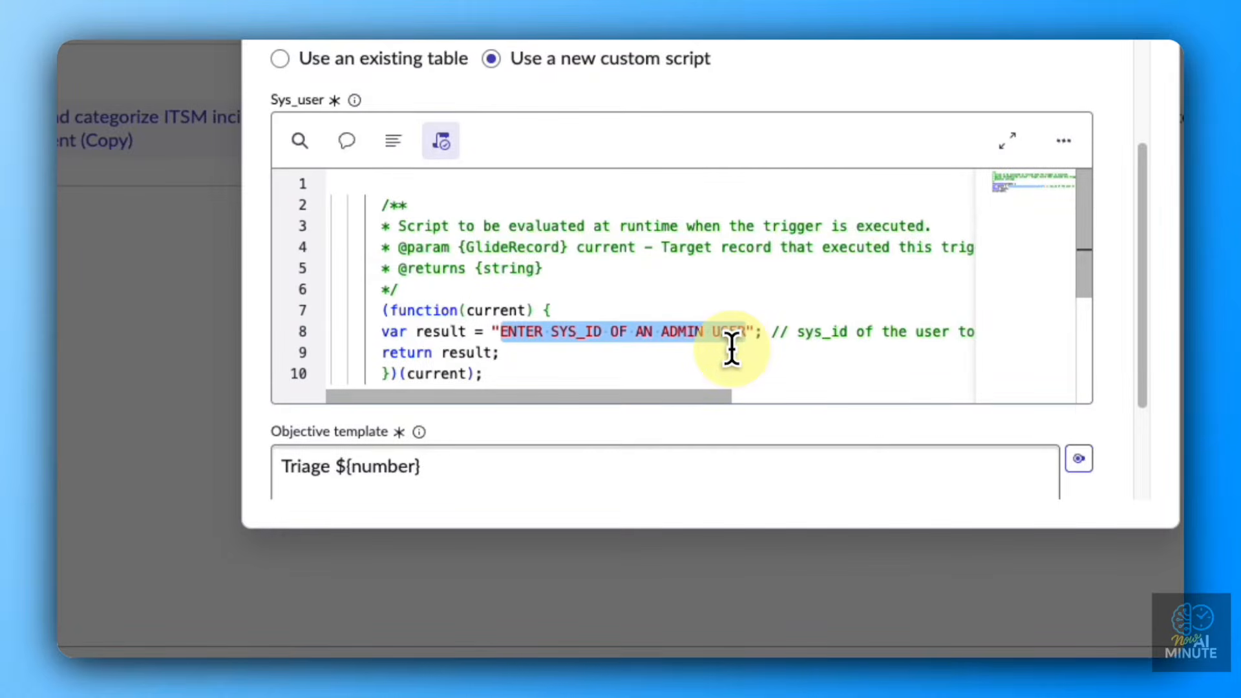
{"action": "key", "text": "super+v"}
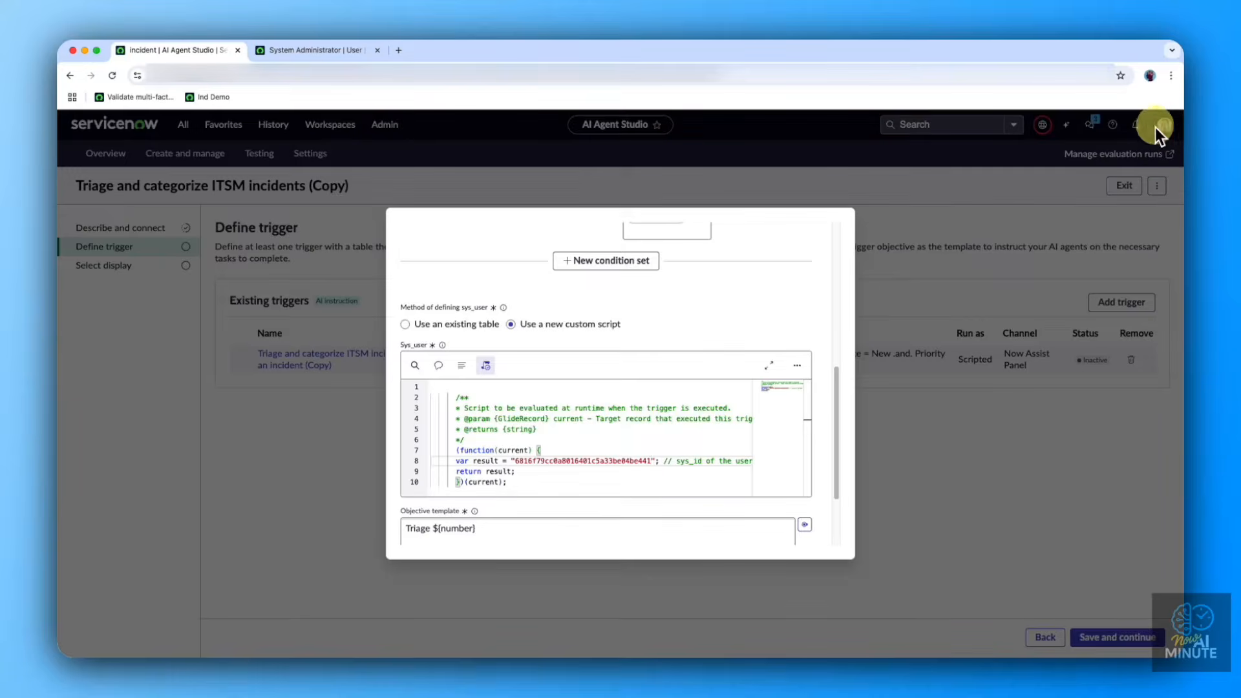
- Keep the Triage ${number} objective template and the Now Assist panel channel, enable Show Notification and save the trigger
{"action": "scroll", "coordinate": [701, 483], "scroll_direction": "down", "scroll_amount": 2}
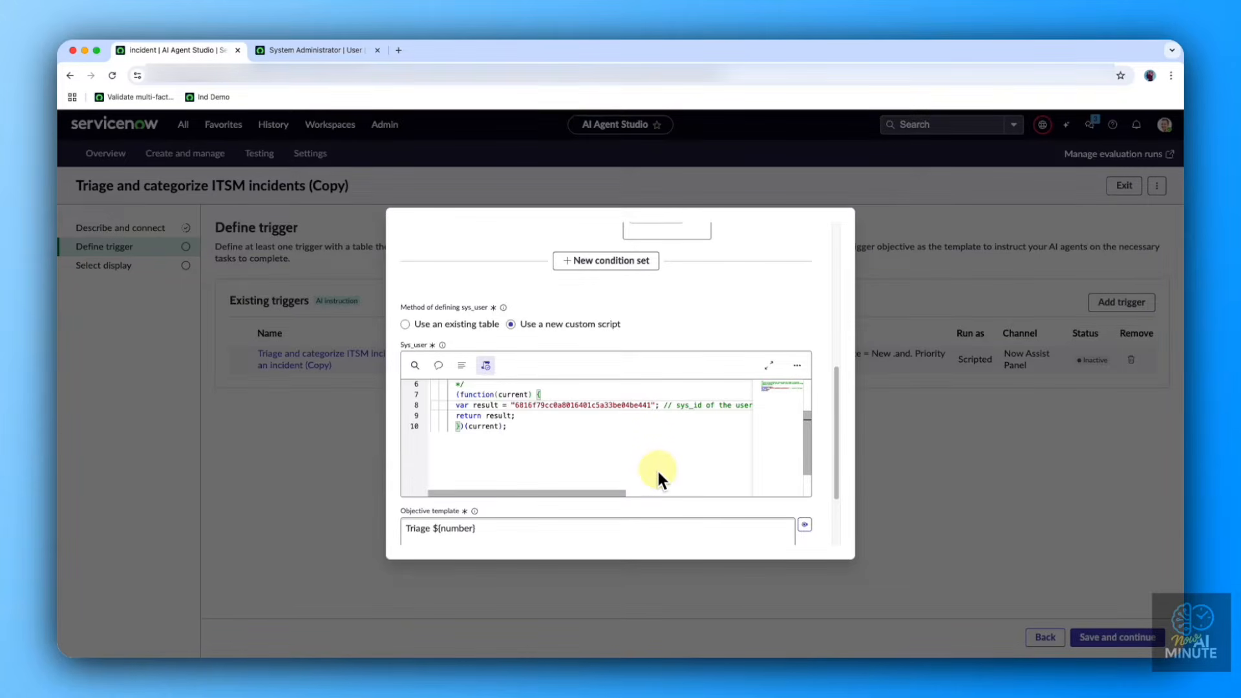
{"action": "scroll", "coordinate": [823, 488], "scroll_direction": "down", "scroll_amount": 2}
{"action": "left_click", "coordinate": [488, 487]}
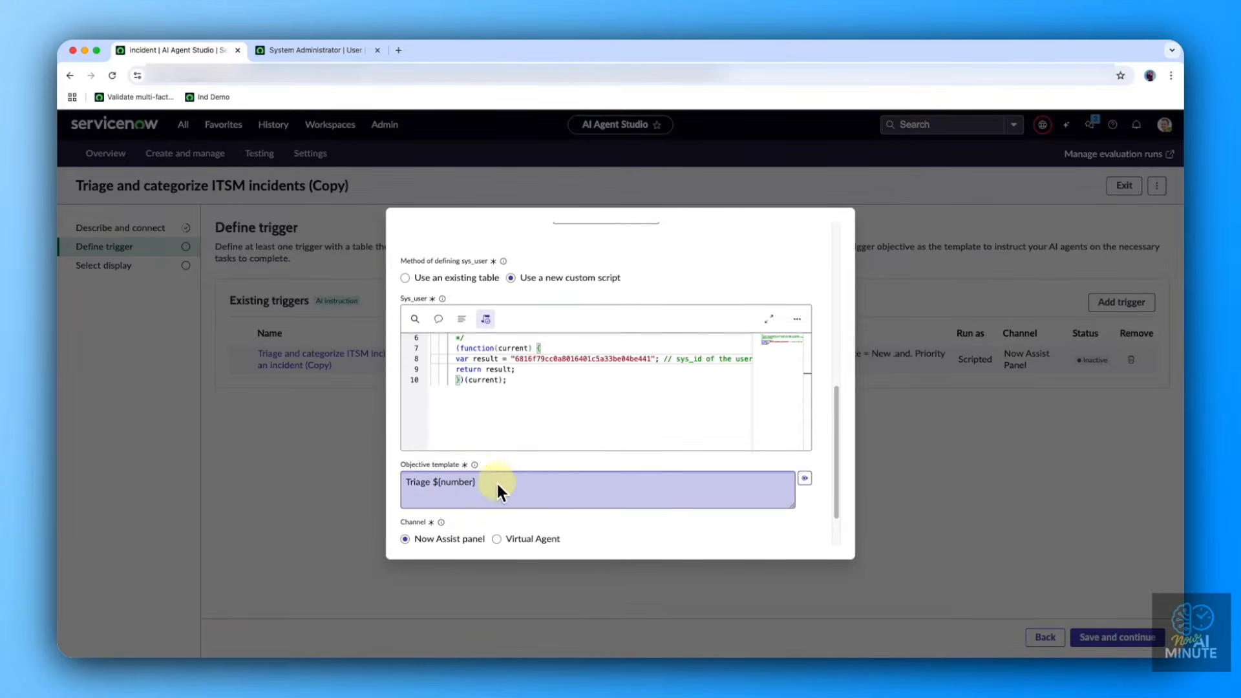
{"action": "scroll", "coordinate": [501, 491], "scroll_direction": "down", "scroll_amount": 1}
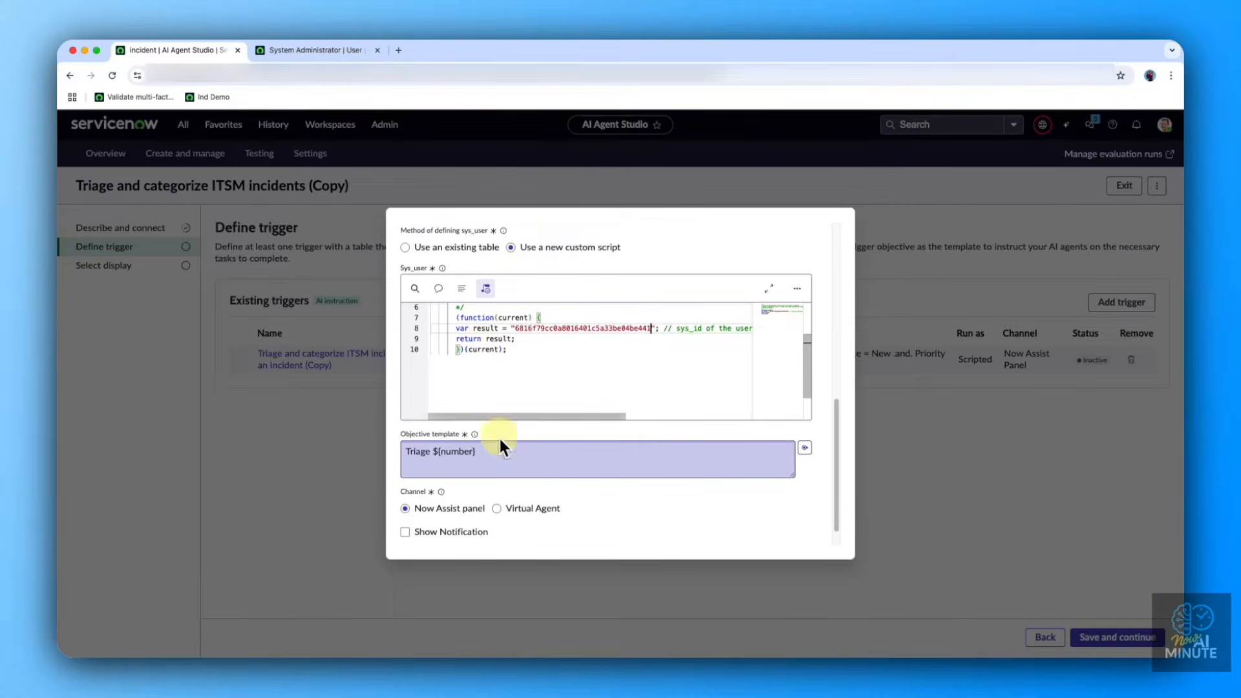
{"action": "scroll", "coordinate": [499, 459], "scroll_direction": "down", "scroll_amount": 1}
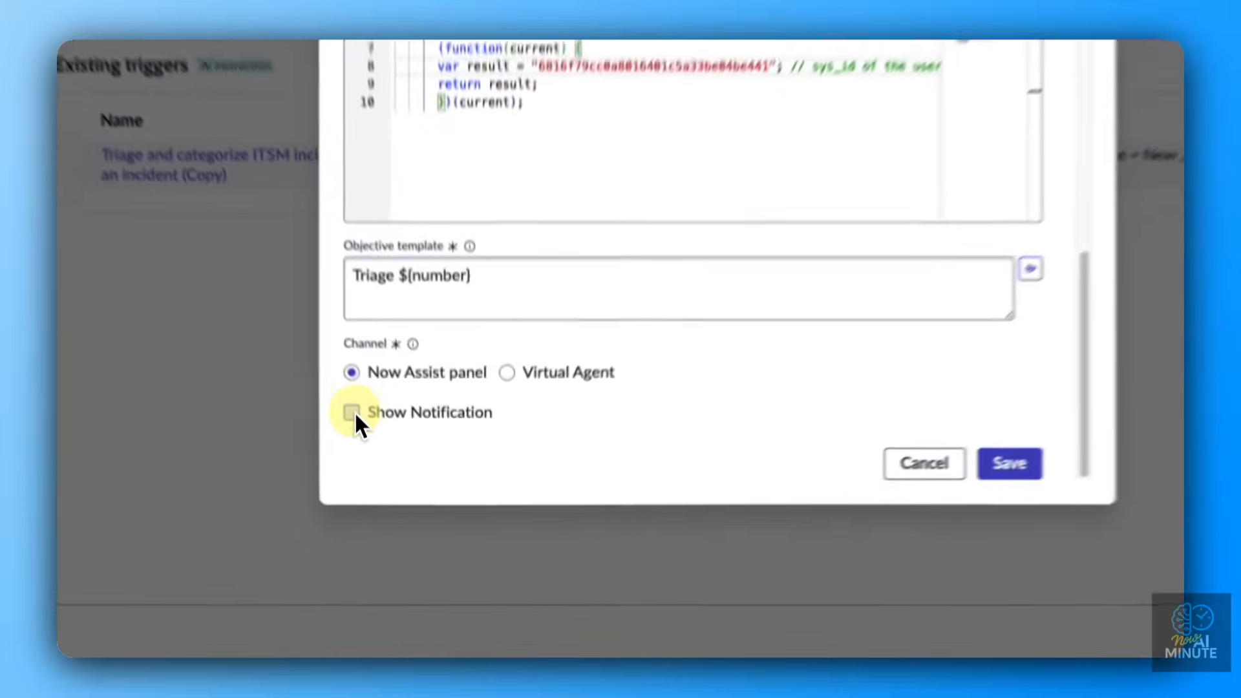
{"action": "left_click", "coordinate": [405, 505]}
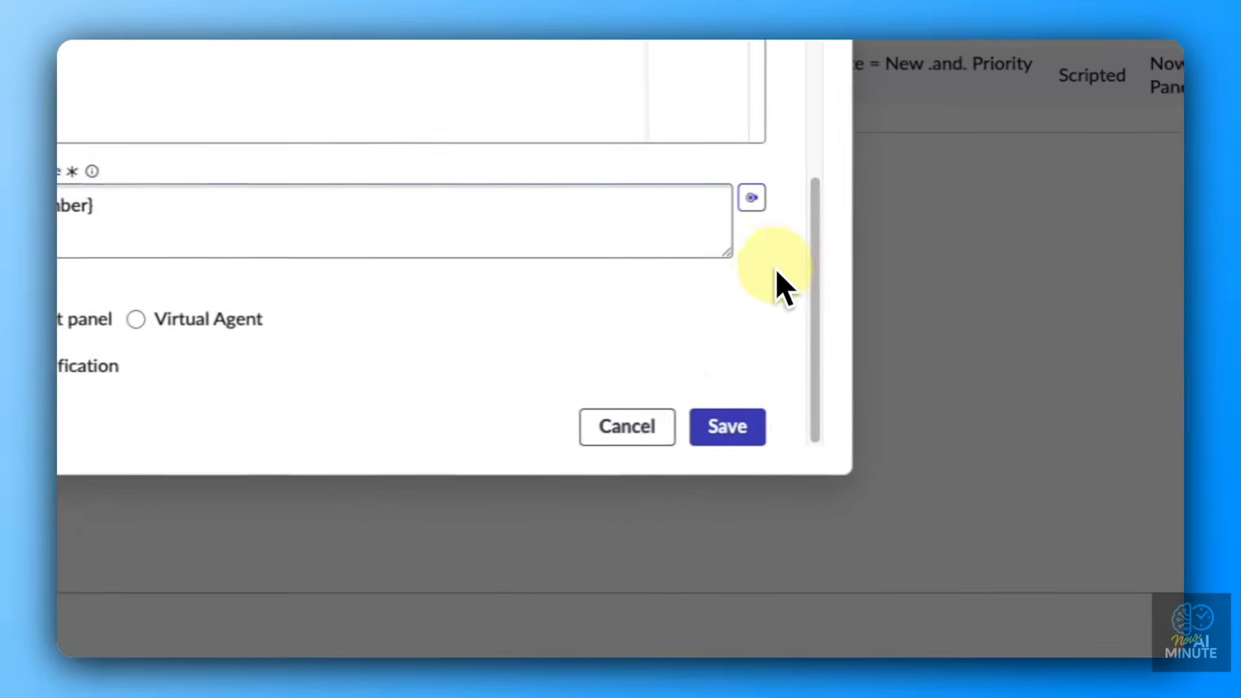
{"action": "left_click", "coordinate": [732, 429]}
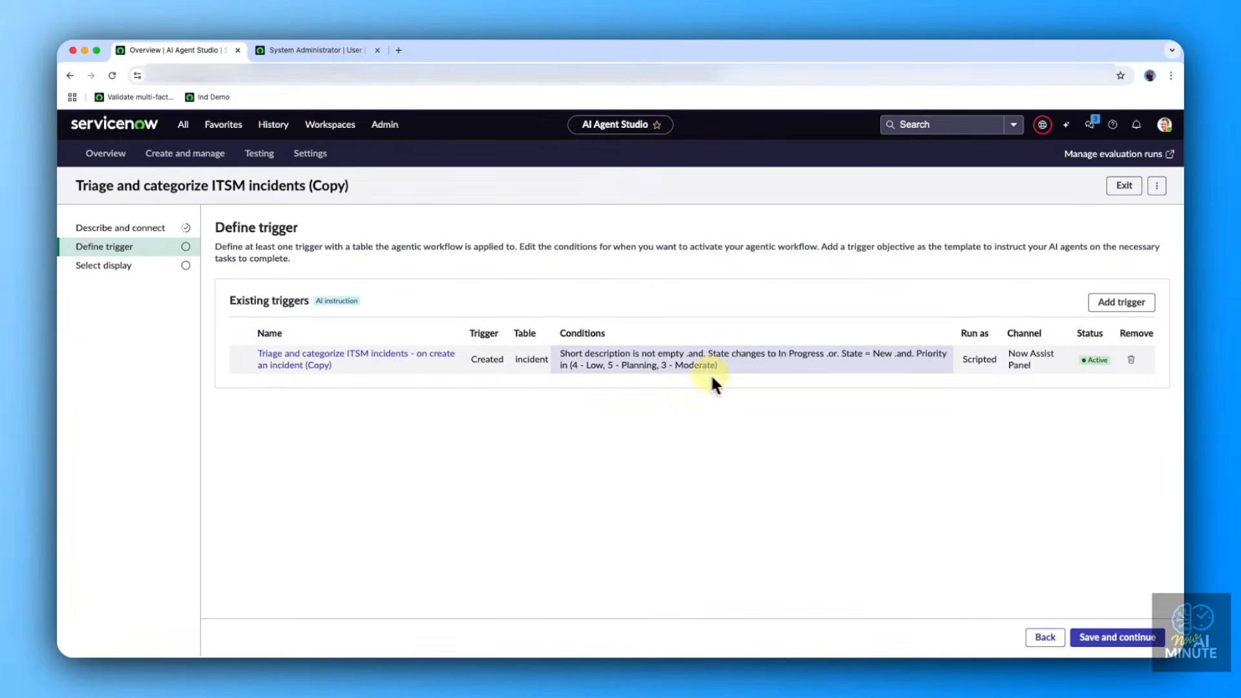
- Save the triggers, turn on the Now Assist panel display with access for the itil role, and save the workflow for testing
{"action": "left_click", "coordinate": [1109, 638]}
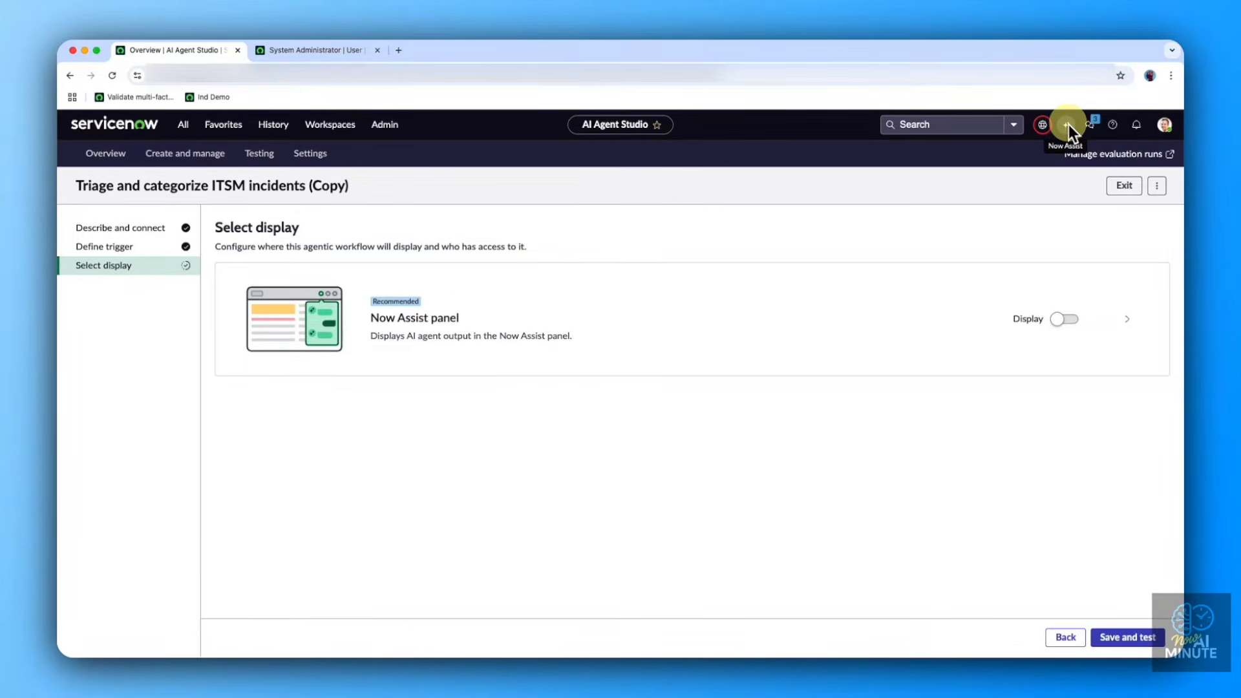
{"action": "left_click", "coordinate": [1072, 320]}
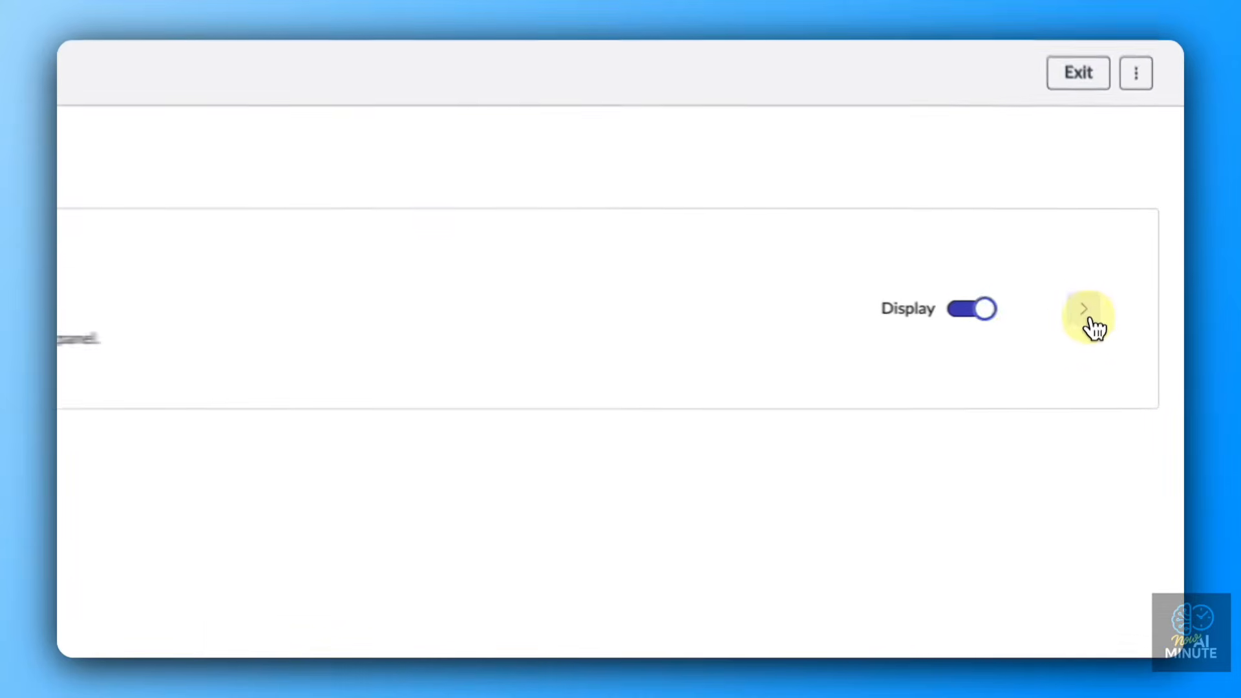
{"action": "left_click", "coordinate": [1092, 327]}
{"action": "left_click", "coordinate": [543, 394]}
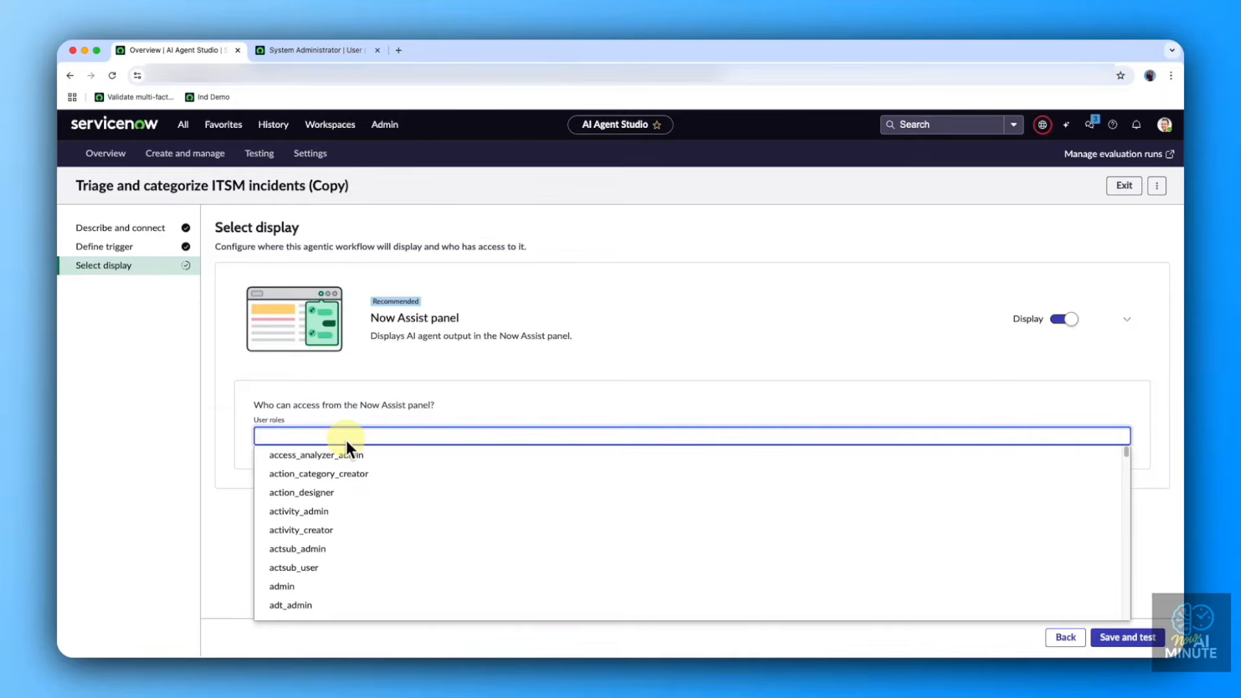
{"action": "type", "text": "it"}
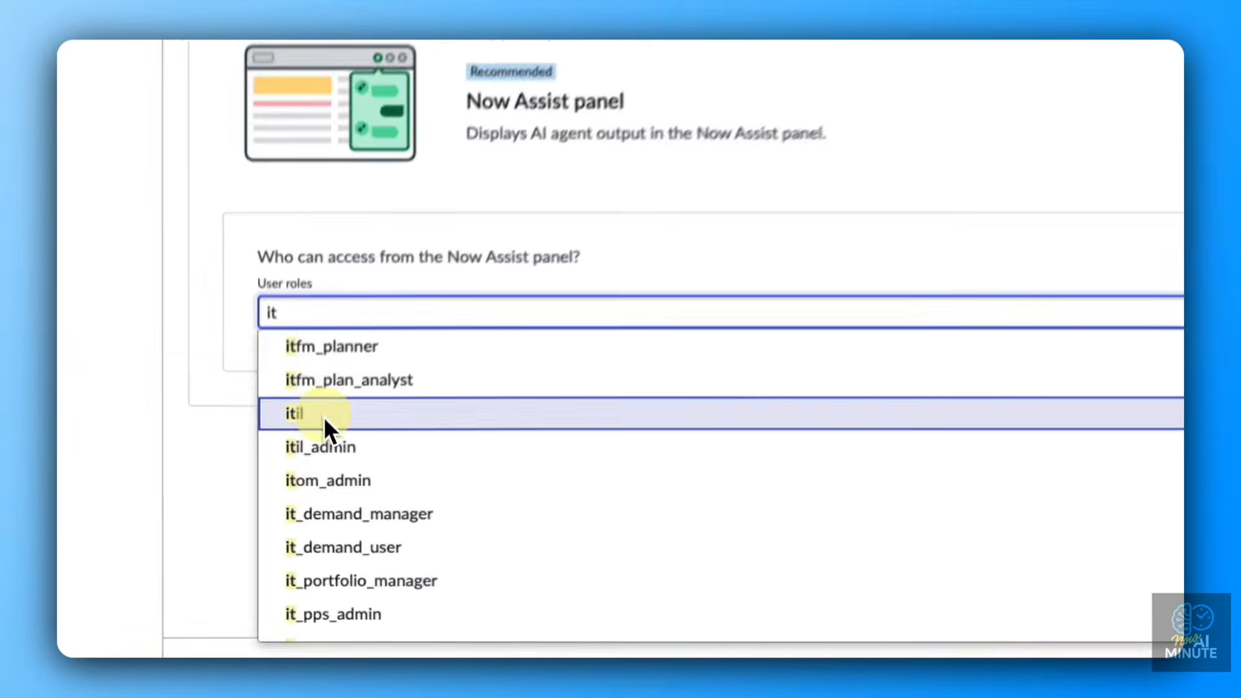
{"action": "left_click", "coordinate": [325, 417]}
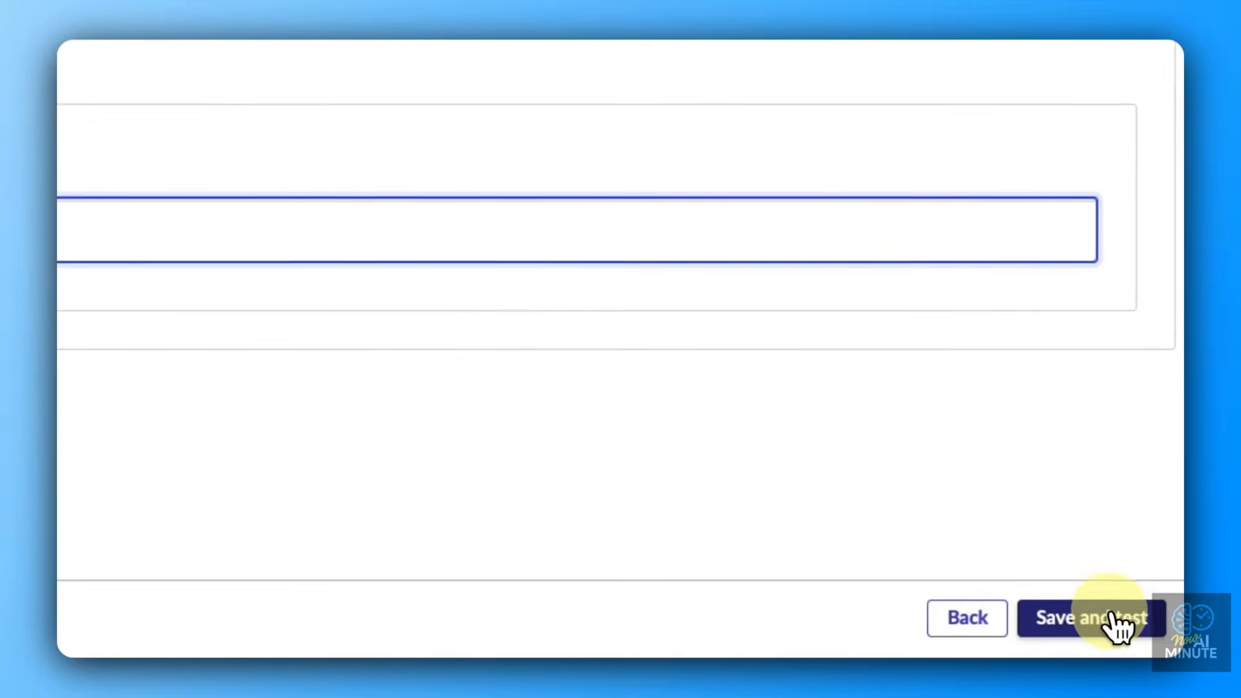
{"action": "left_click", "coordinate": [1099, 622]}
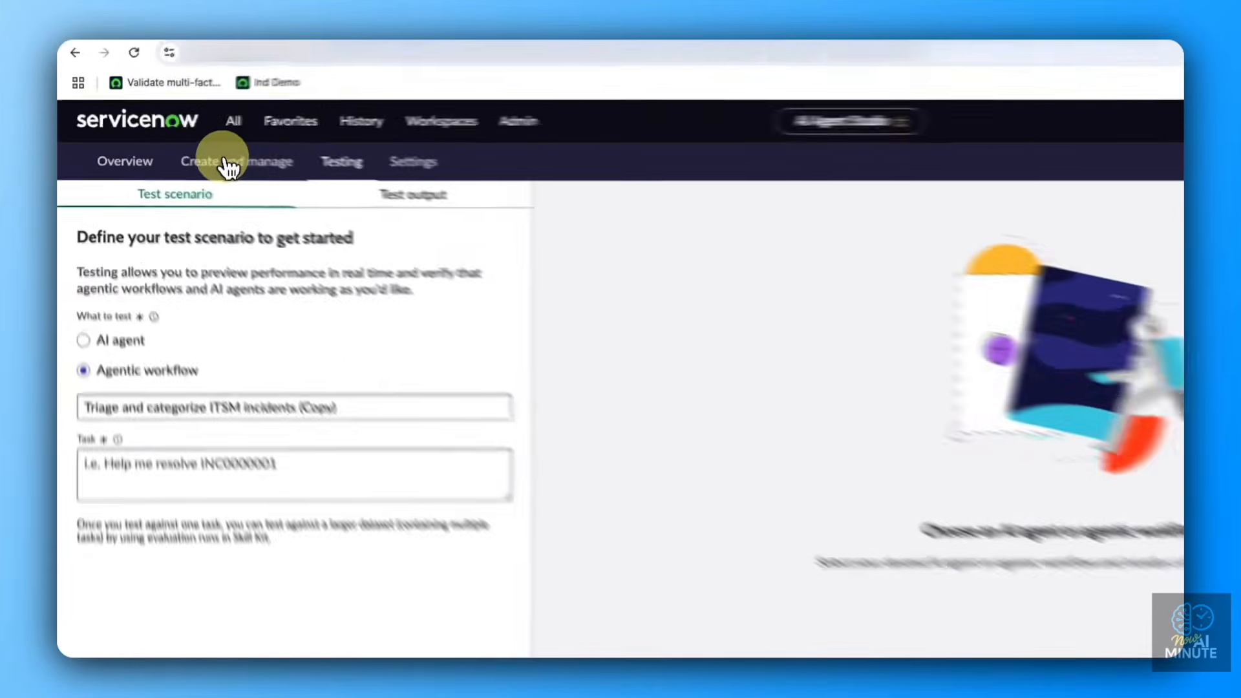
- Return to the agentic workflows list and duplicate the Investigate and resolve ITSM incidents workflow
{"action": "left_click", "coordinate": [176, 153]}
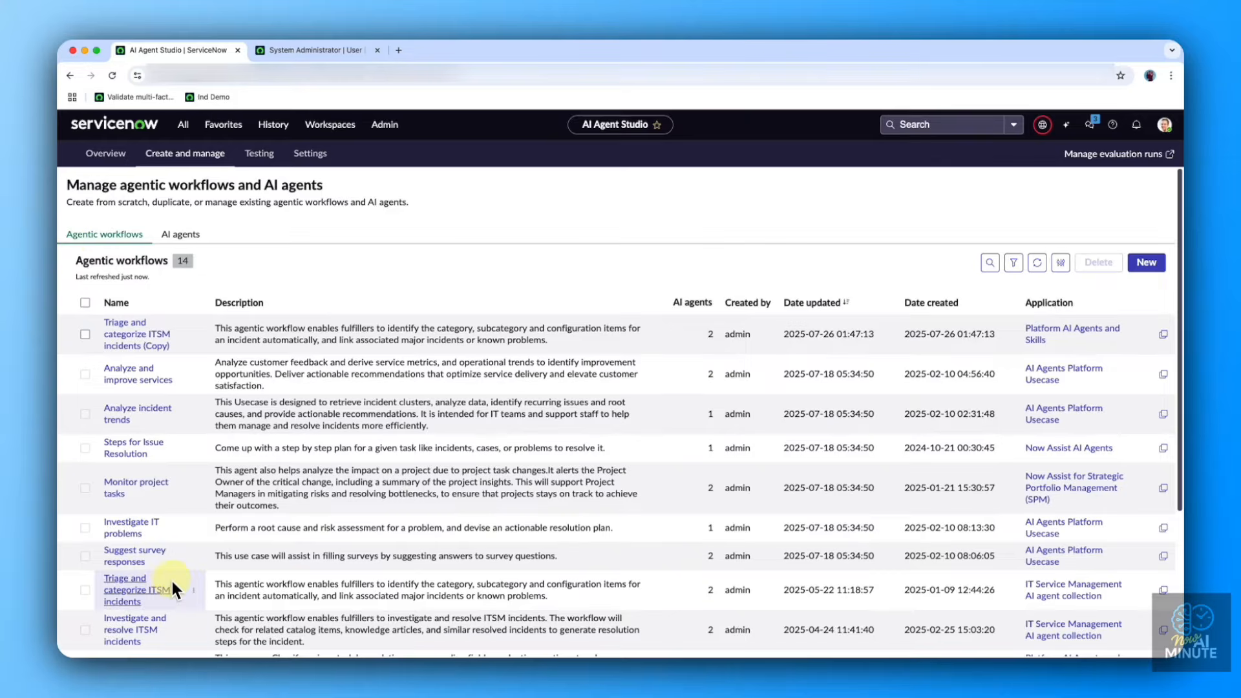
{"action": "scroll", "coordinate": [171, 578], "scroll_direction": "down", "scroll_amount": 1}
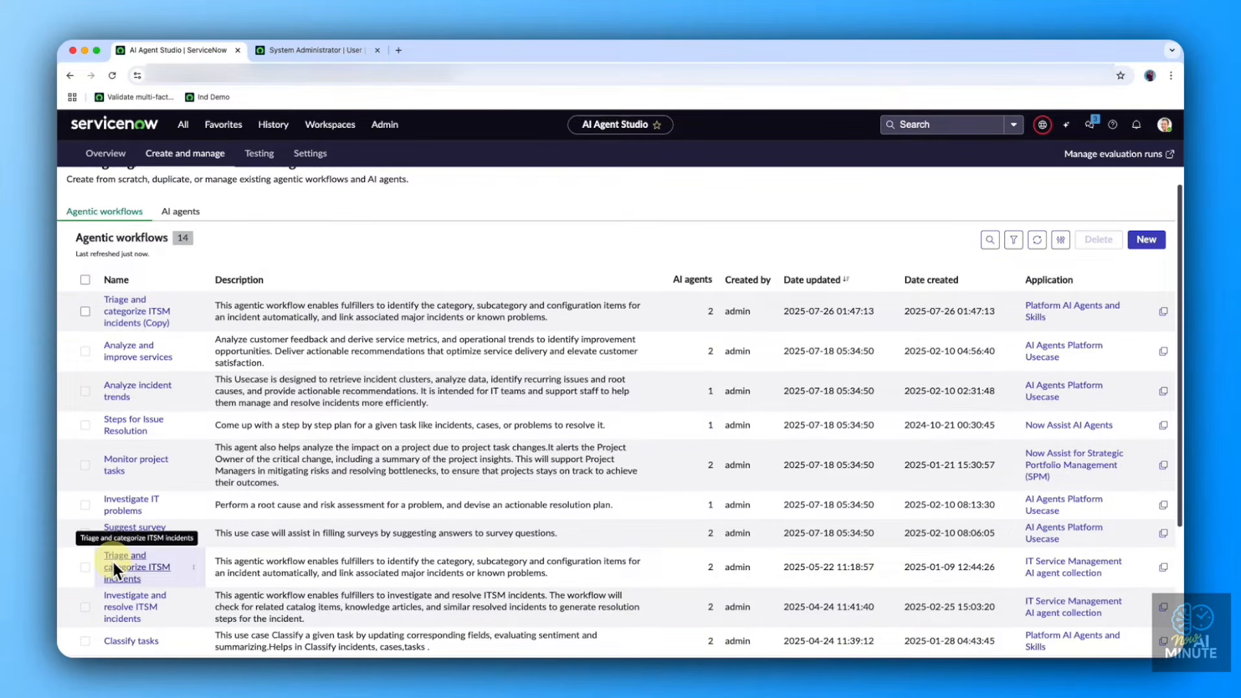
{"action": "scroll", "coordinate": [123, 572], "scroll_direction": "down", "scroll_amount": 1}
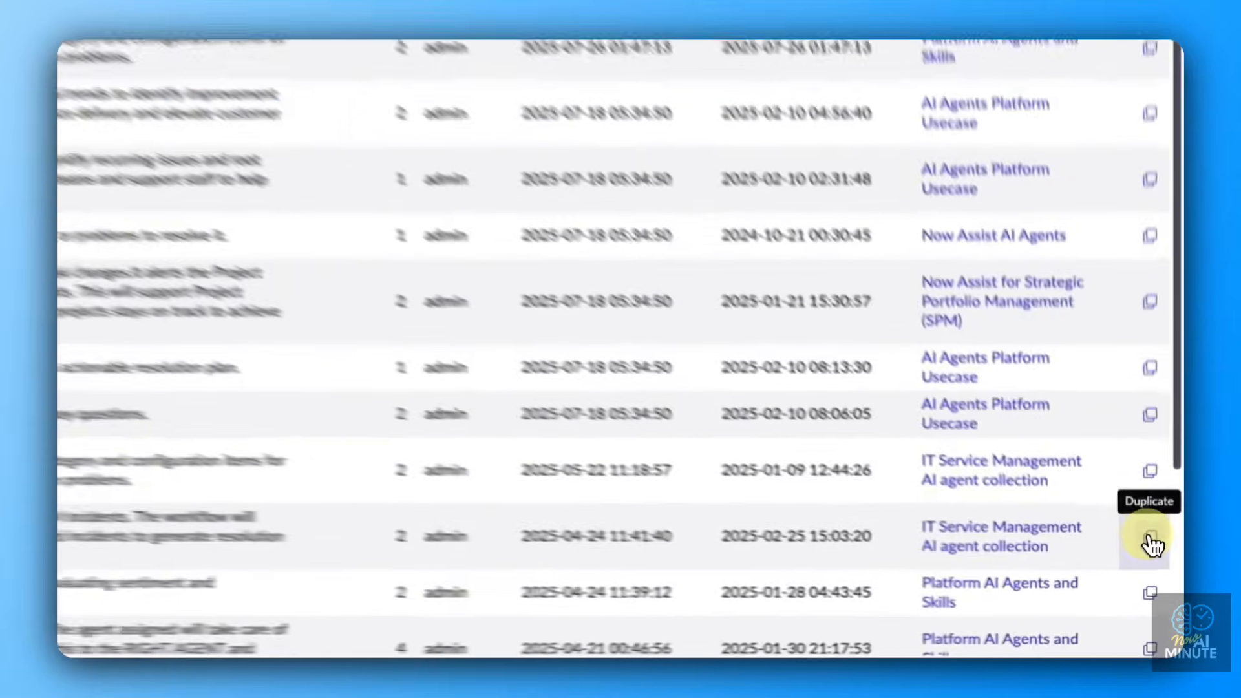
{"action": "left_click", "coordinate": [1164, 585]}
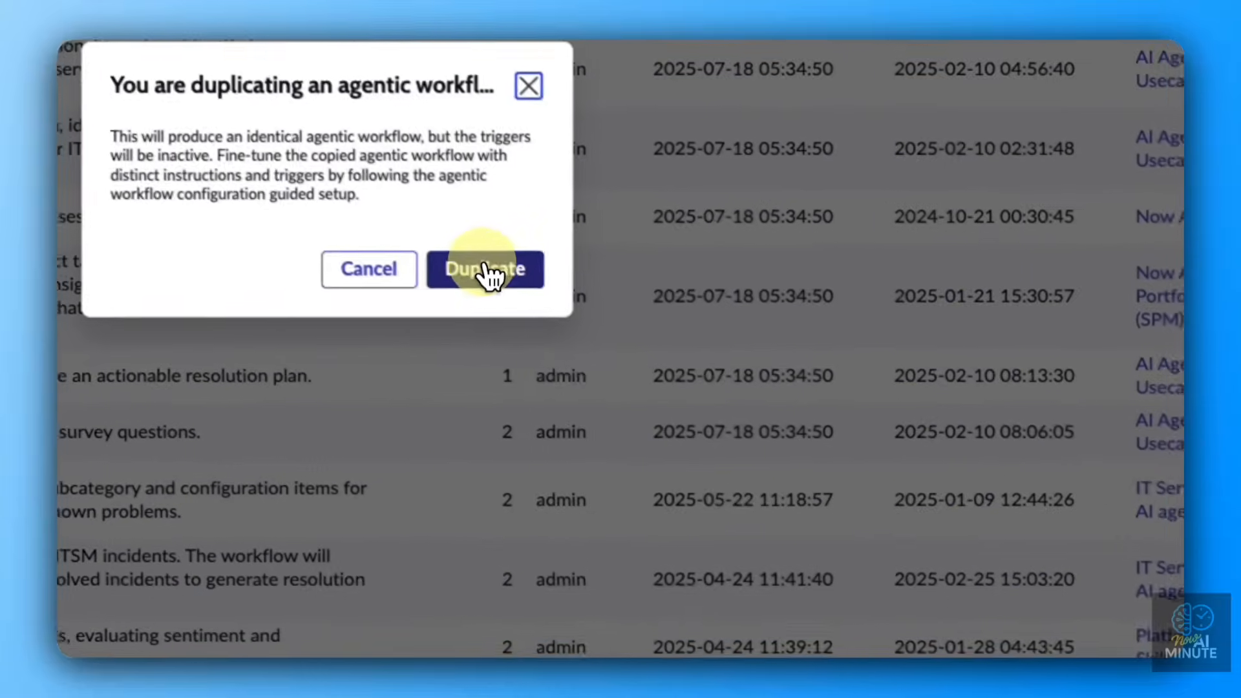
{"action": "left_click", "coordinate": [694, 437]}
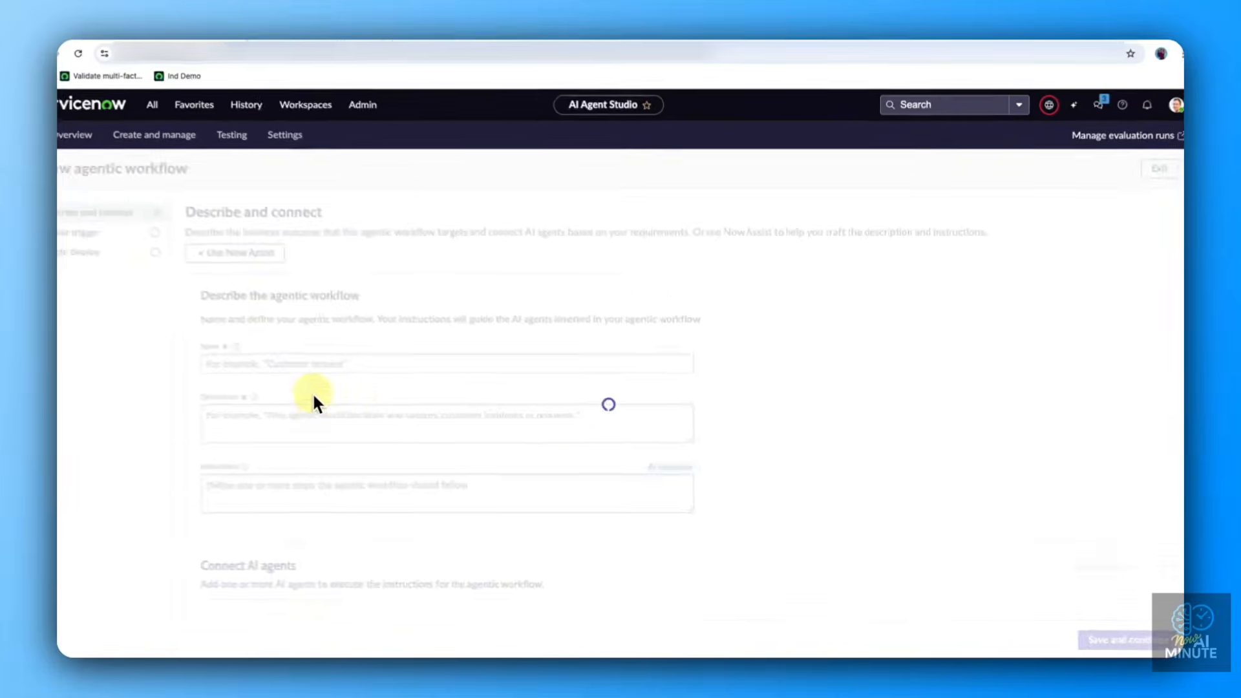
- Review the duplicated workflow's name and its description of catalog item, knowledge article and similar incident checks
{"action": "triple_click", "coordinate": [421, 372]}
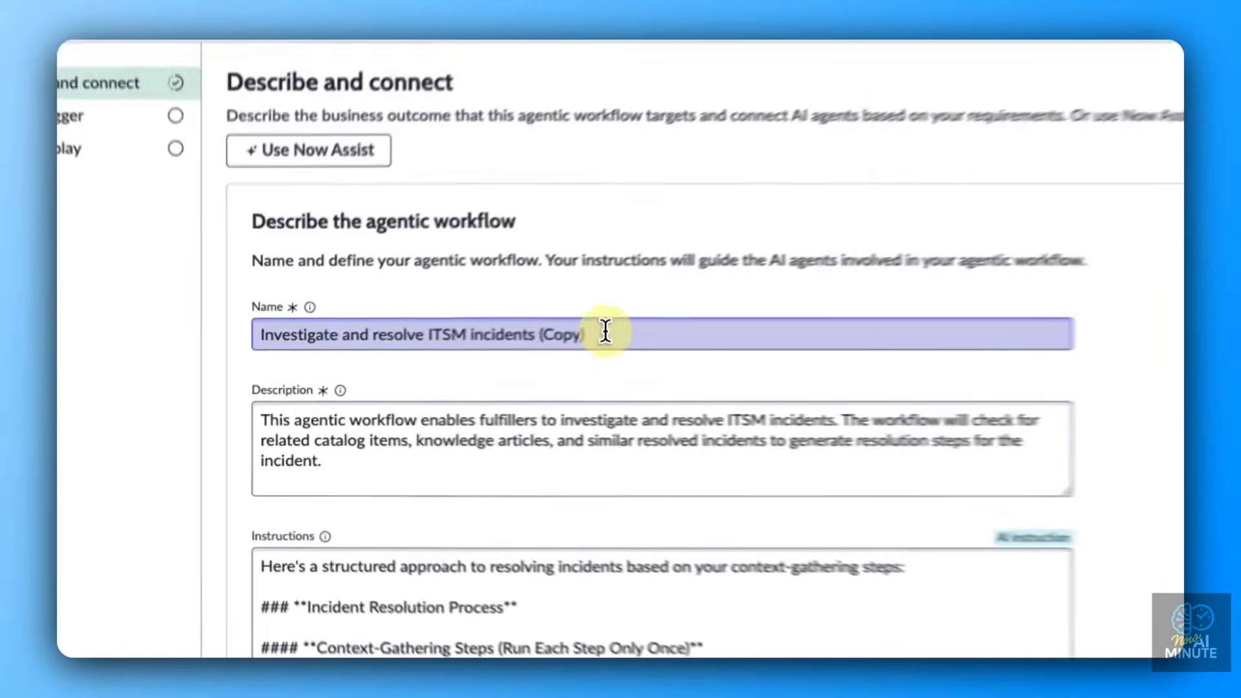
{"action": "left_click_drag", "start_coordinate": [428, 373], "coordinate": [411, 370]}
{"action": "left_click_drag", "start_coordinate": [618, 317], "coordinate": [574, 320]}
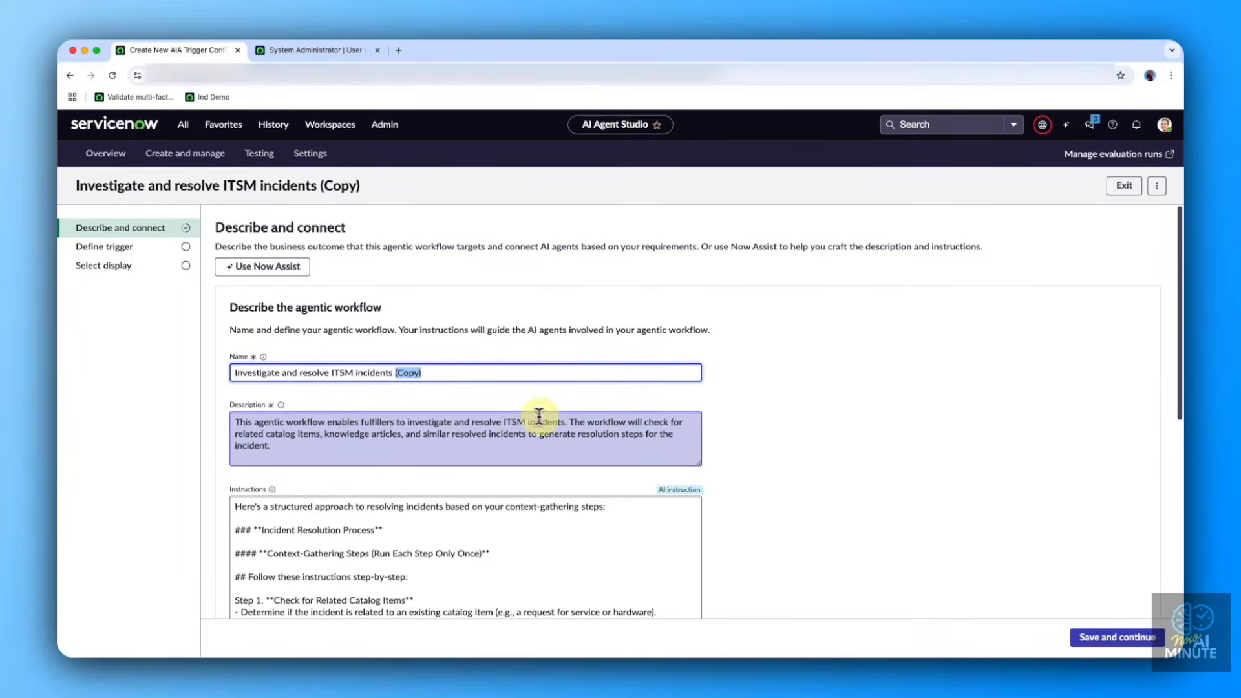
{"action": "left_click_drag", "start_coordinate": [251, 432], "coordinate": [330, 434]}
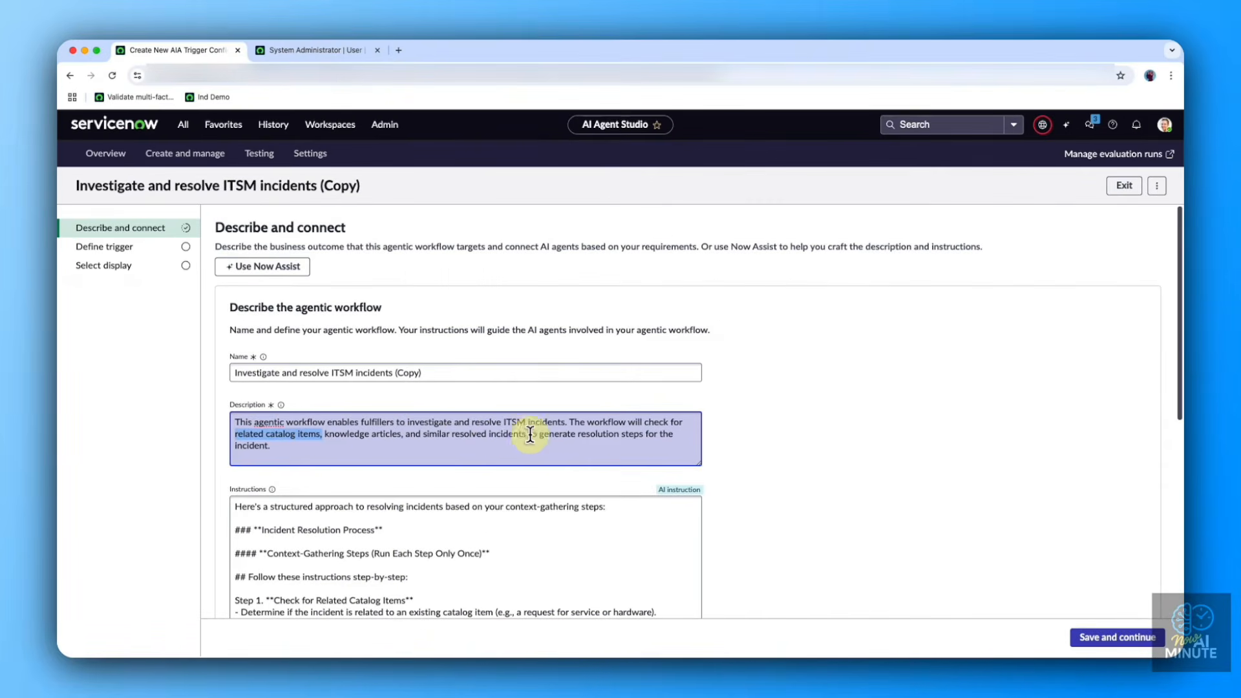
{"action": "left_click", "coordinate": [282, 447]}
{"action": "left_click_drag", "start_coordinate": [470, 338], "coordinate": [384, 314]}
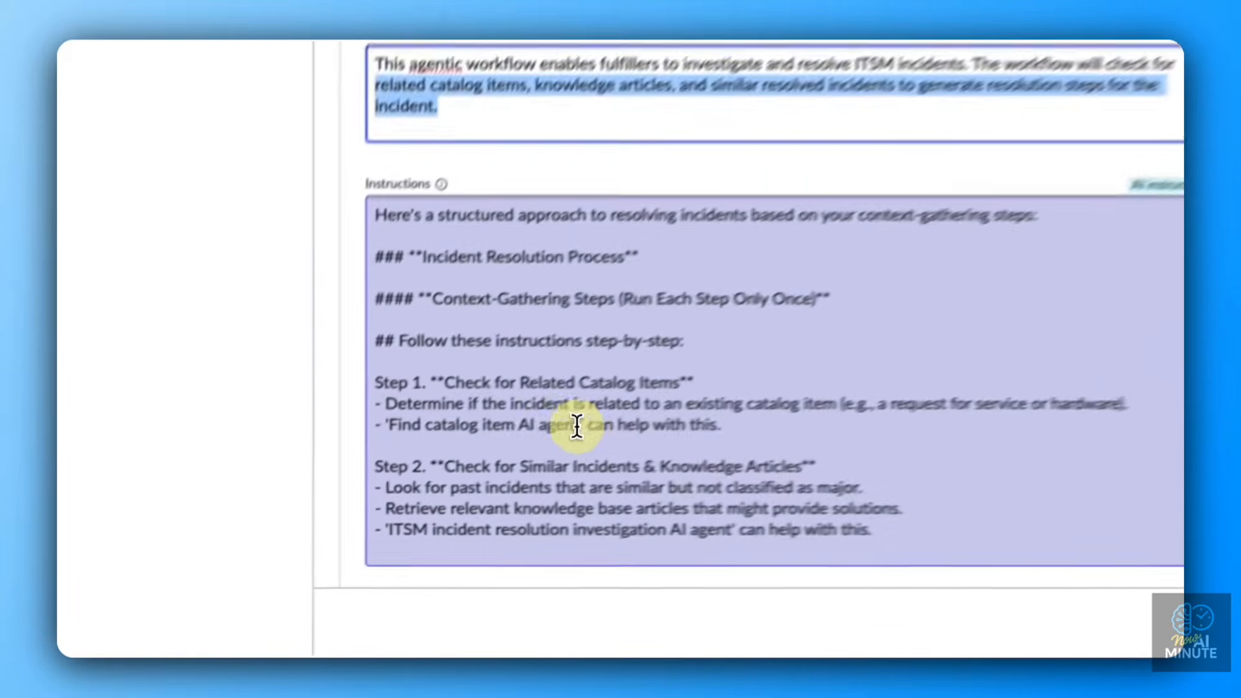
- Read the workflow instructions for checking related catalog items, similar incidents and knowledge articles
{"action": "left_click_drag", "start_coordinate": [586, 425], "coordinate": [389, 425]}
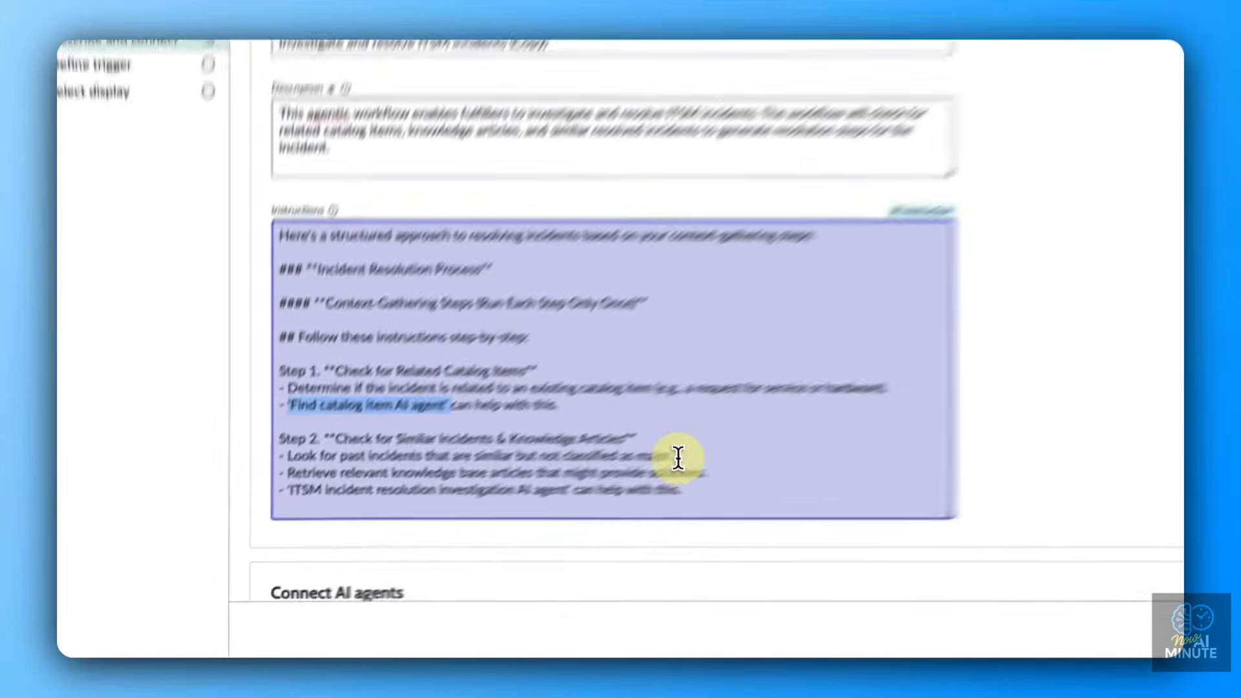
{"action": "left_click_drag", "start_coordinate": [678, 459], "coordinate": [540, 461]}
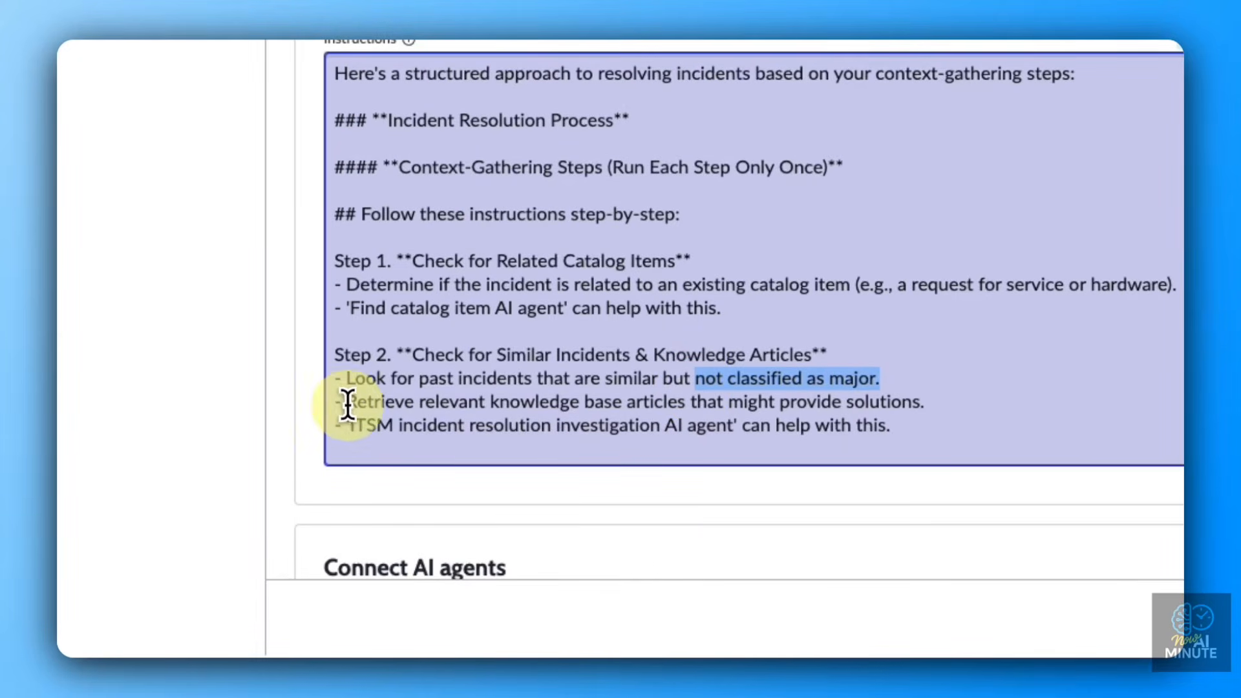
{"action": "left_click_drag", "start_coordinate": [346, 403], "coordinate": [559, 407]}
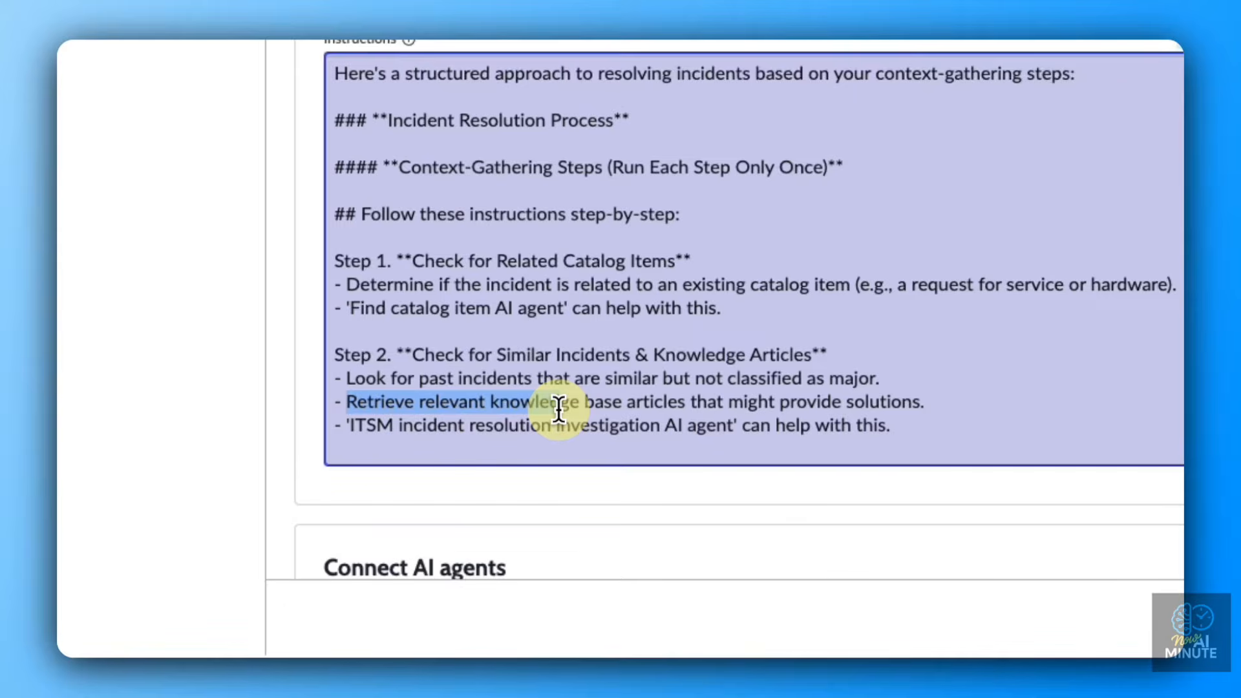
{"action": "triple_click", "coordinate": [498, 378]}
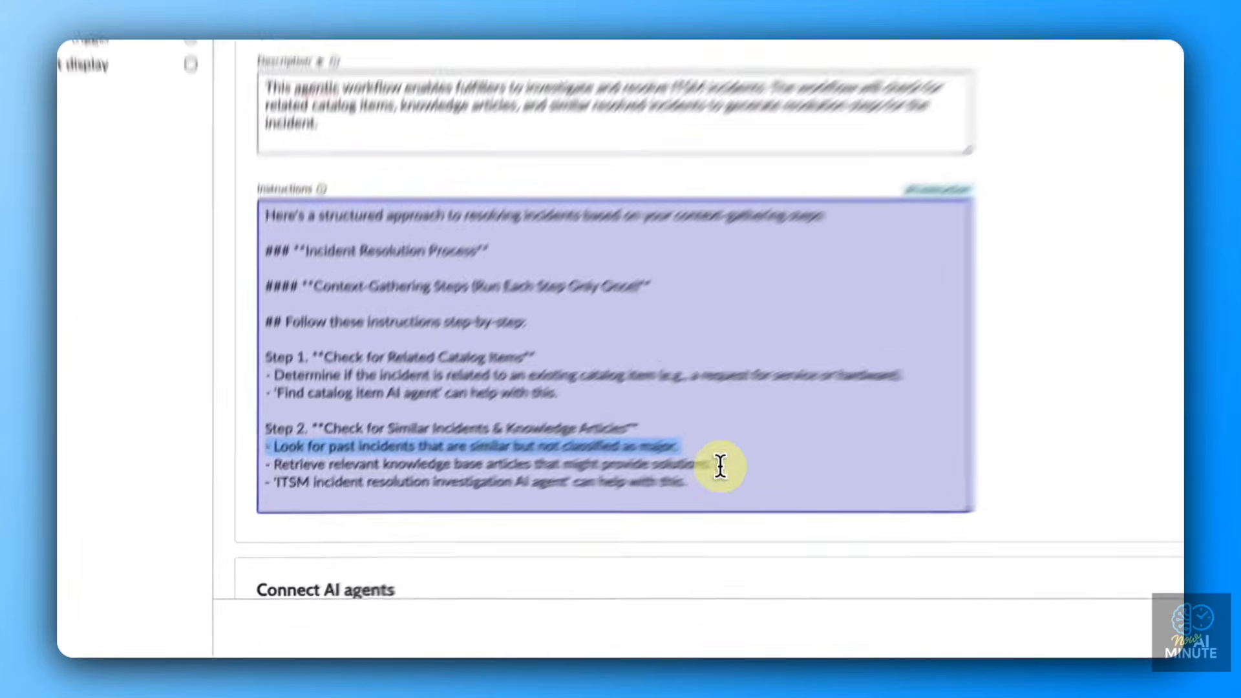
{"action": "left_click_drag", "start_coordinate": [536, 531], "coordinate": [510, 530]}
{"action": "left_click_drag", "start_coordinate": [830, 408], "coordinate": [680, 405]}
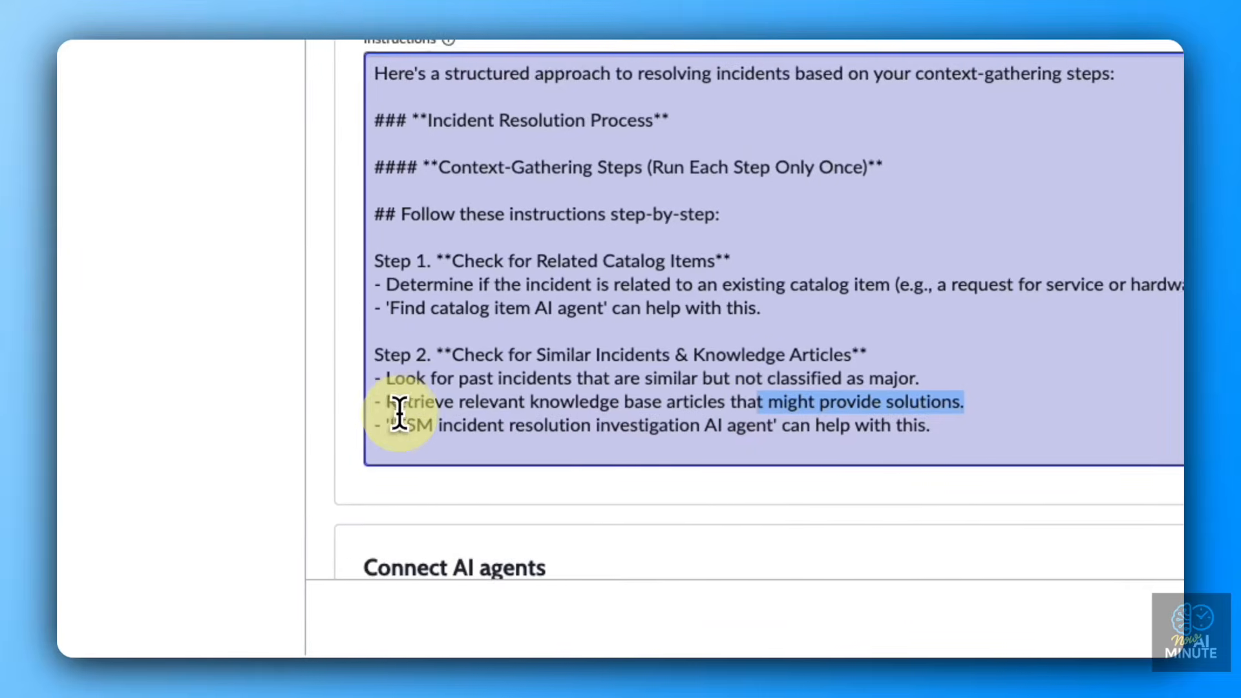
{"action": "left_click_drag", "start_coordinate": [389, 425], "coordinate": [792, 427]}
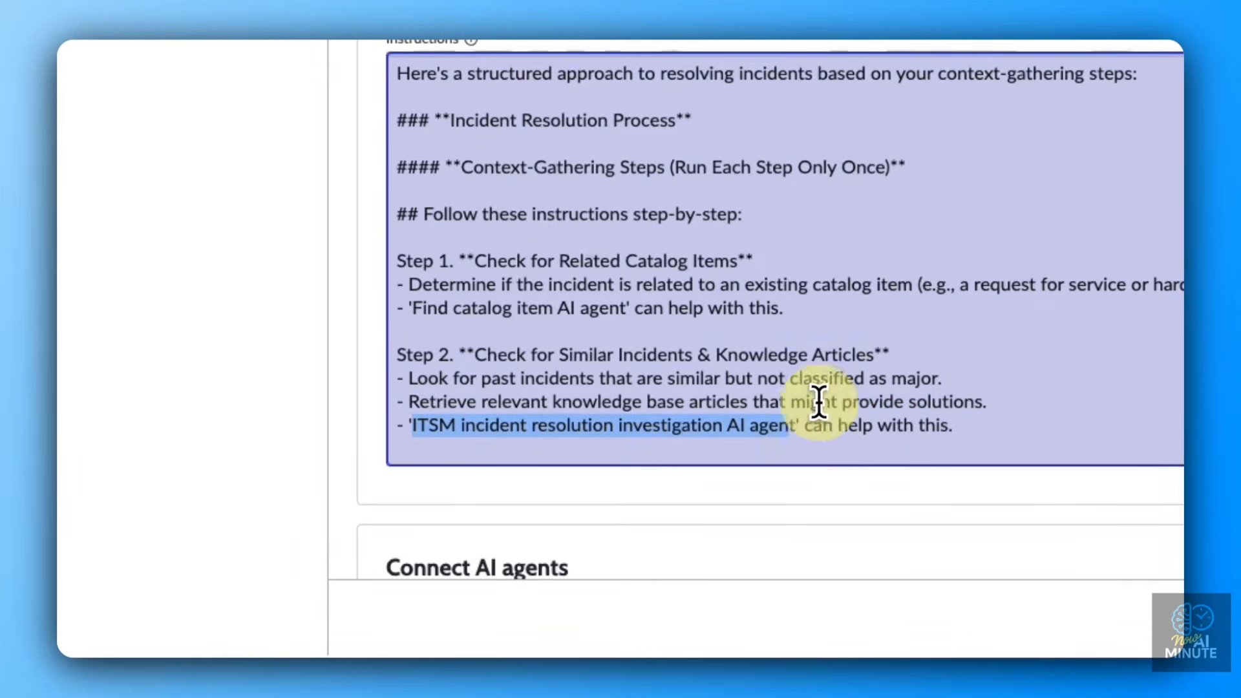
- Compare the agent names mentioned in the instructions with the connected AI agents and their tools
{"action": "scroll", "coordinate": [829, 398], "scroll_direction": "down", "scroll_amount": 3}
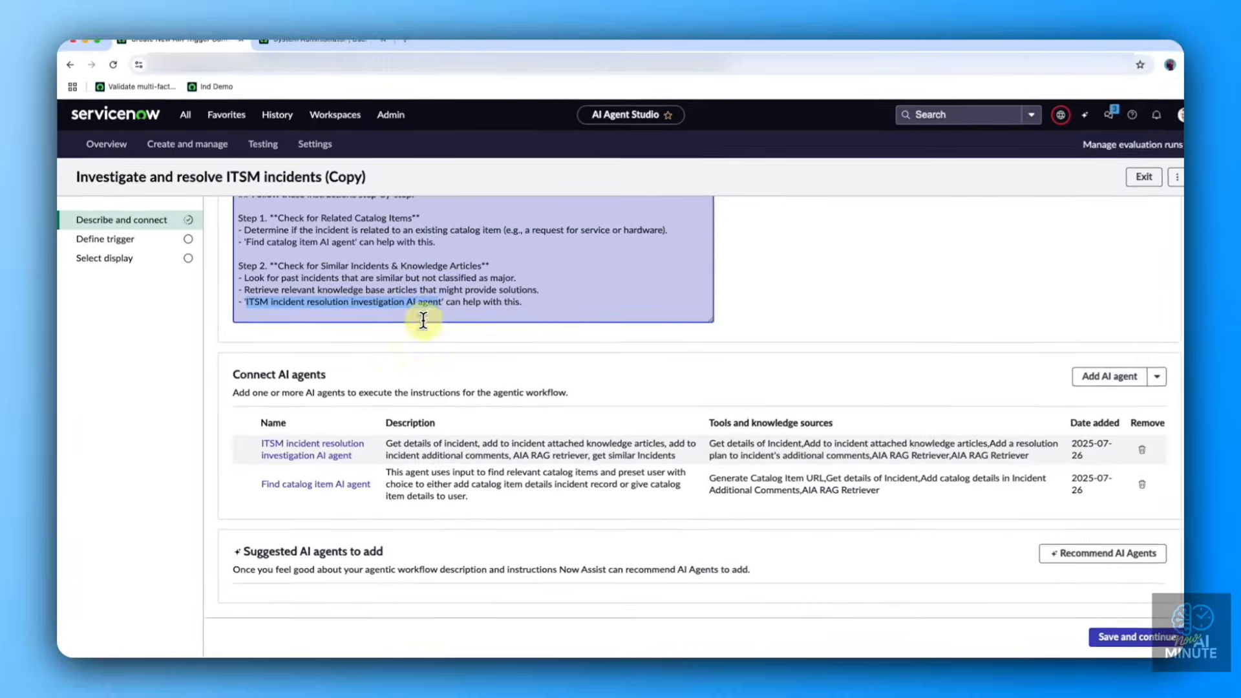
{"action": "scroll", "coordinate": [769, 444], "scroll_direction": "up", "scroll_amount": 3}
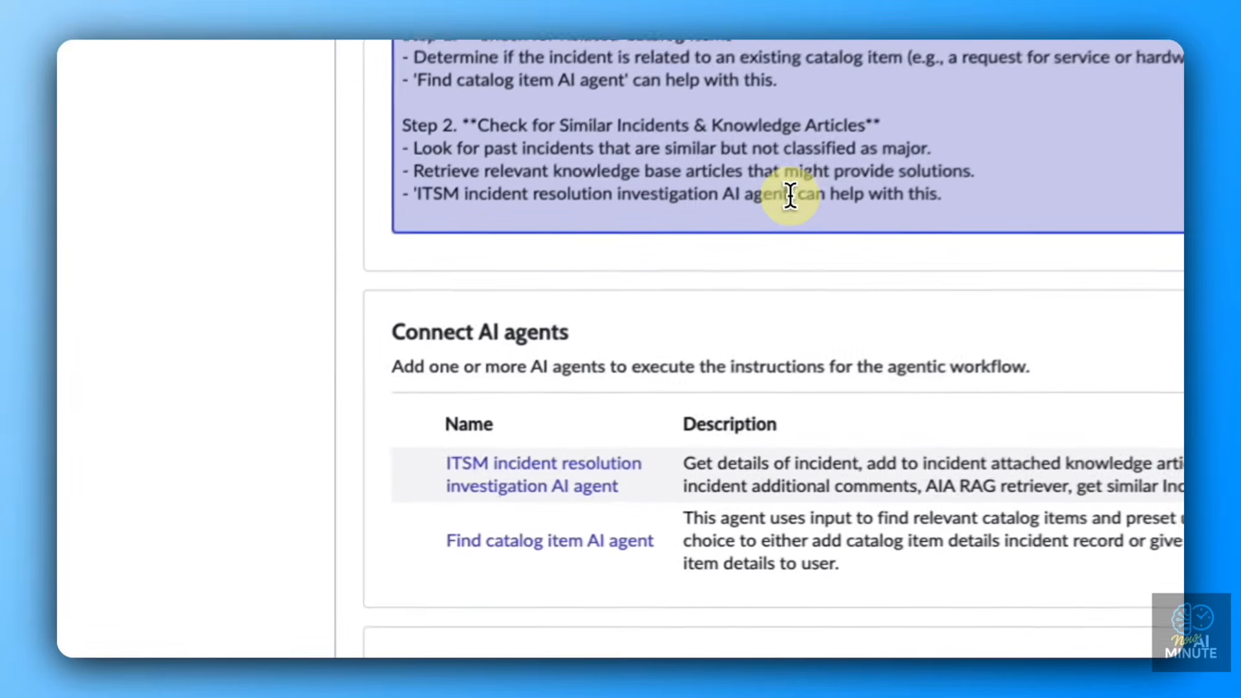
{"action": "left_click_drag", "start_coordinate": [790, 196], "coordinate": [411, 197]}
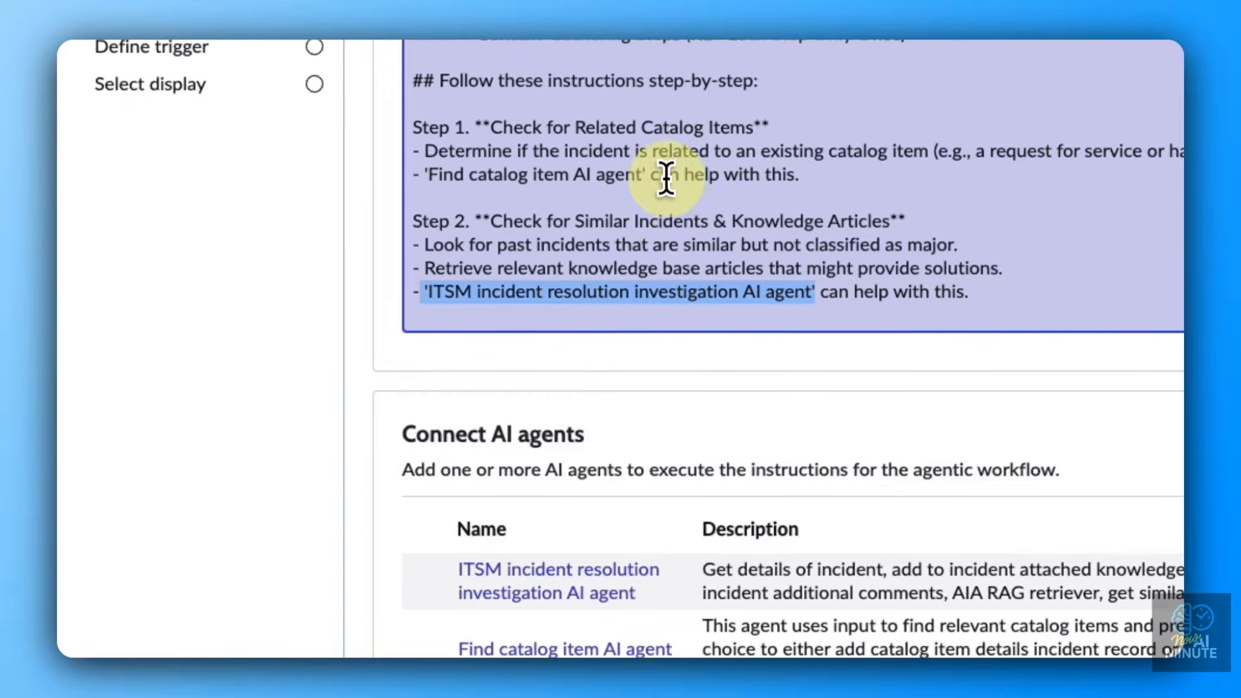
{"action": "left_click_drag", "start_coordinate": [650, 62], "coordinate": [552, 63]}
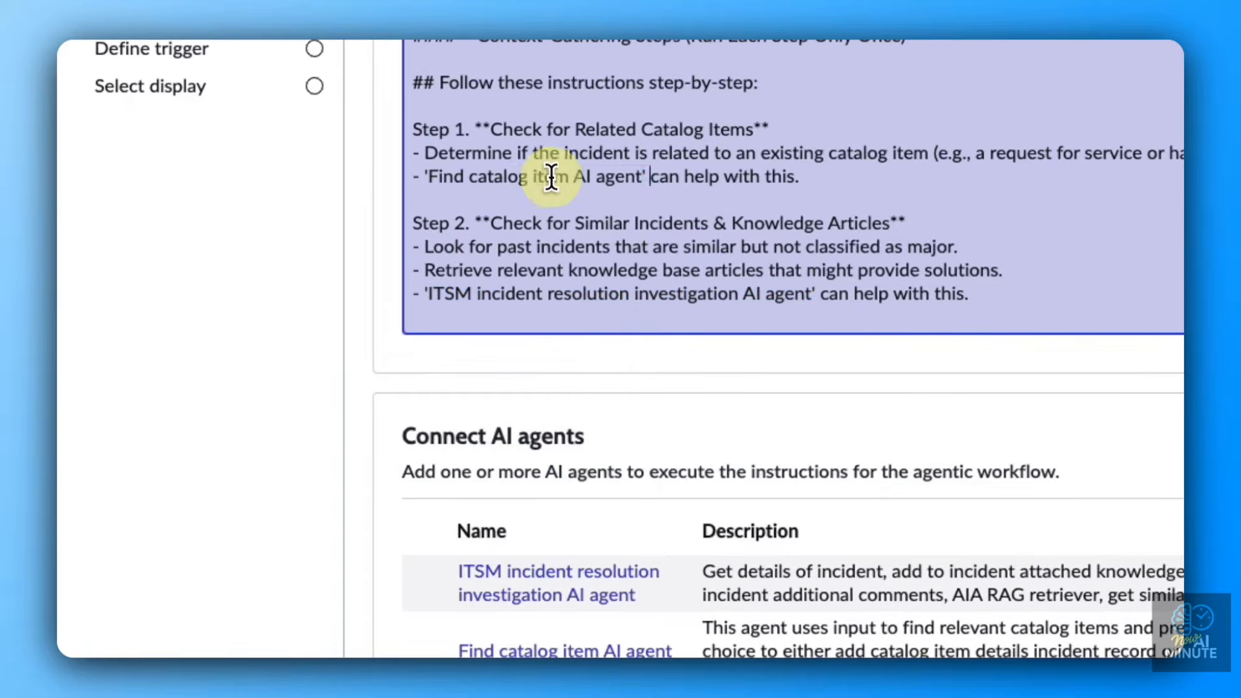
{"action": "left_click_drag", "start_coordinate": [552, 177], "coordinate": [429, 172]}
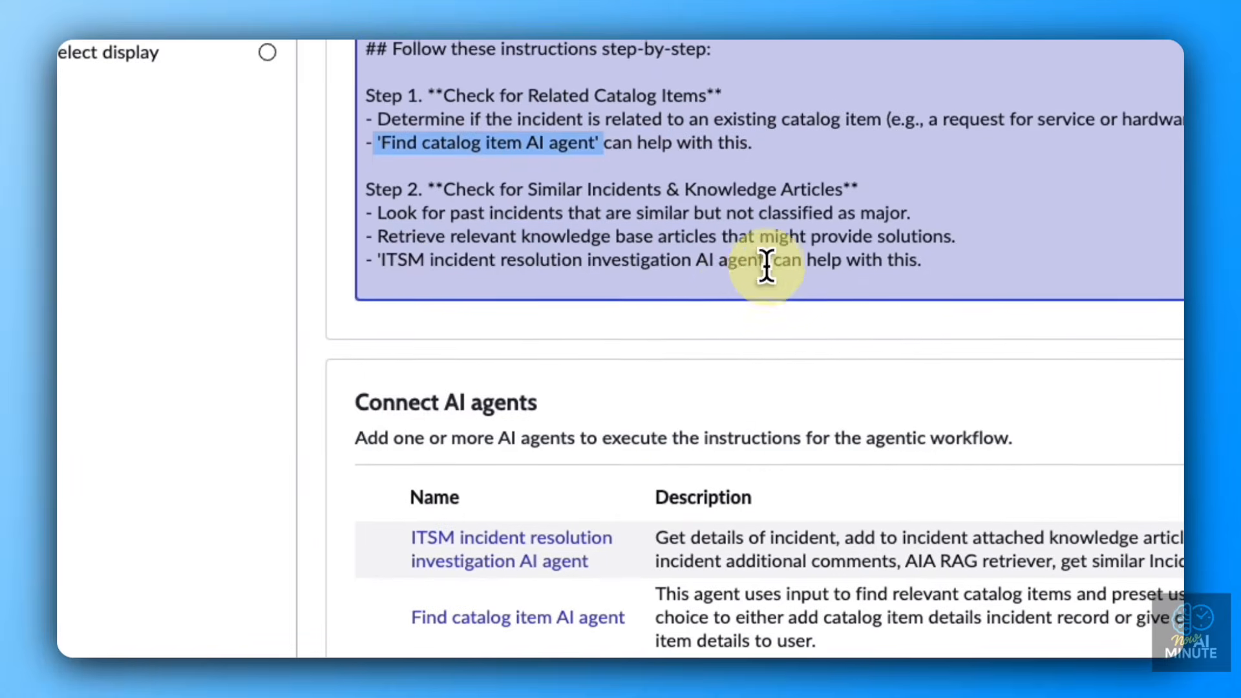
{"action": "left_click_drag", "start_coordinate": [770, 142], "coordinate": [380, 145]}
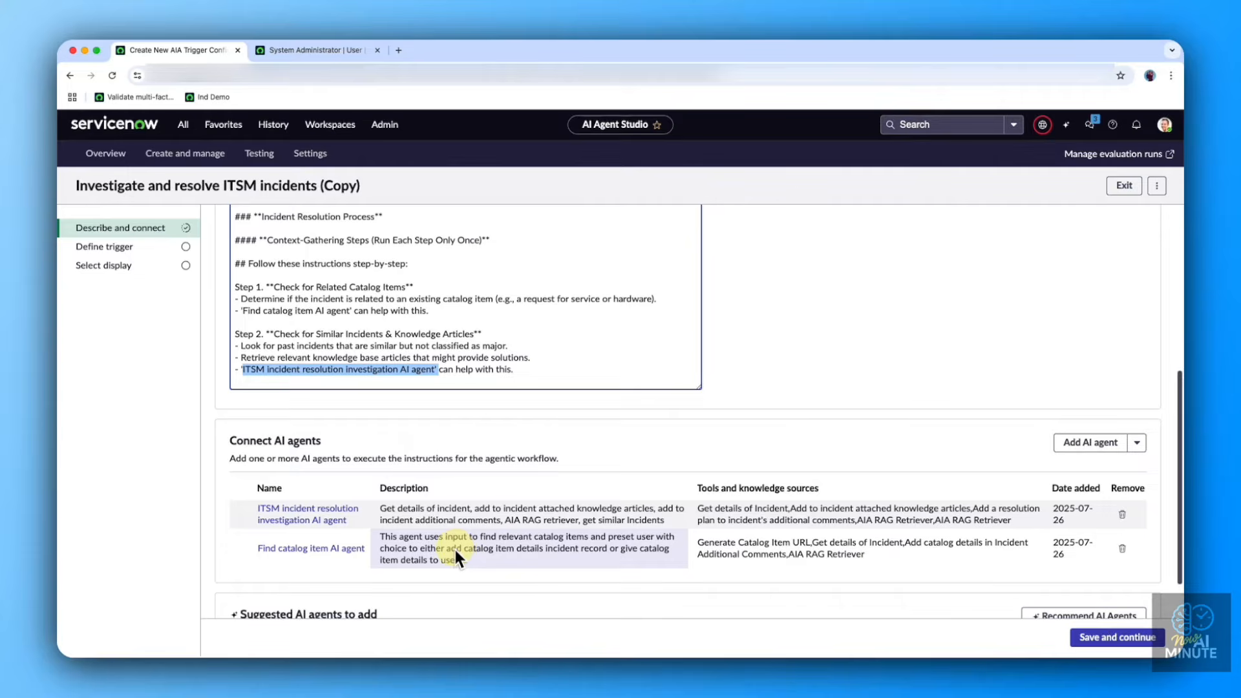
{"action": "scroll", "coordinate": [433, 490], "scroll_direction": "down", "scroll_amount": 1}
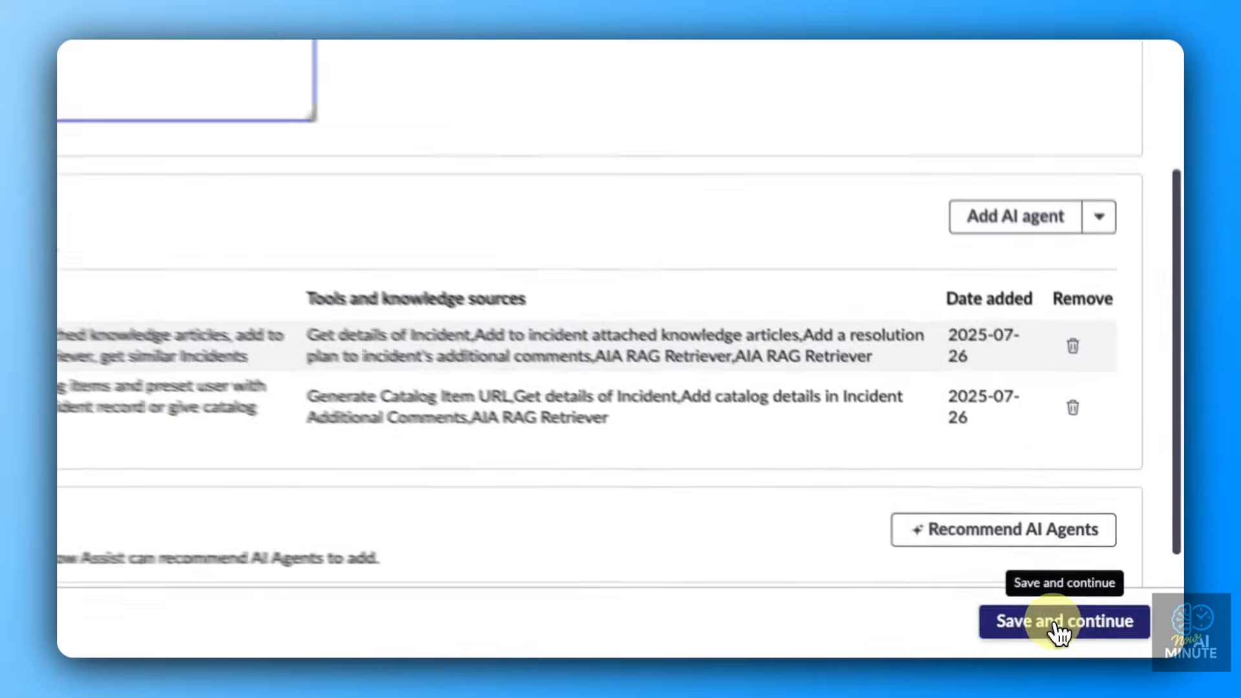
- Save the workflow description, open the existing Investigate and resolve ITSM incidents (Copy) trigger and switch it to active
{"action": "left_click", "coordinate": [1117, 639]}
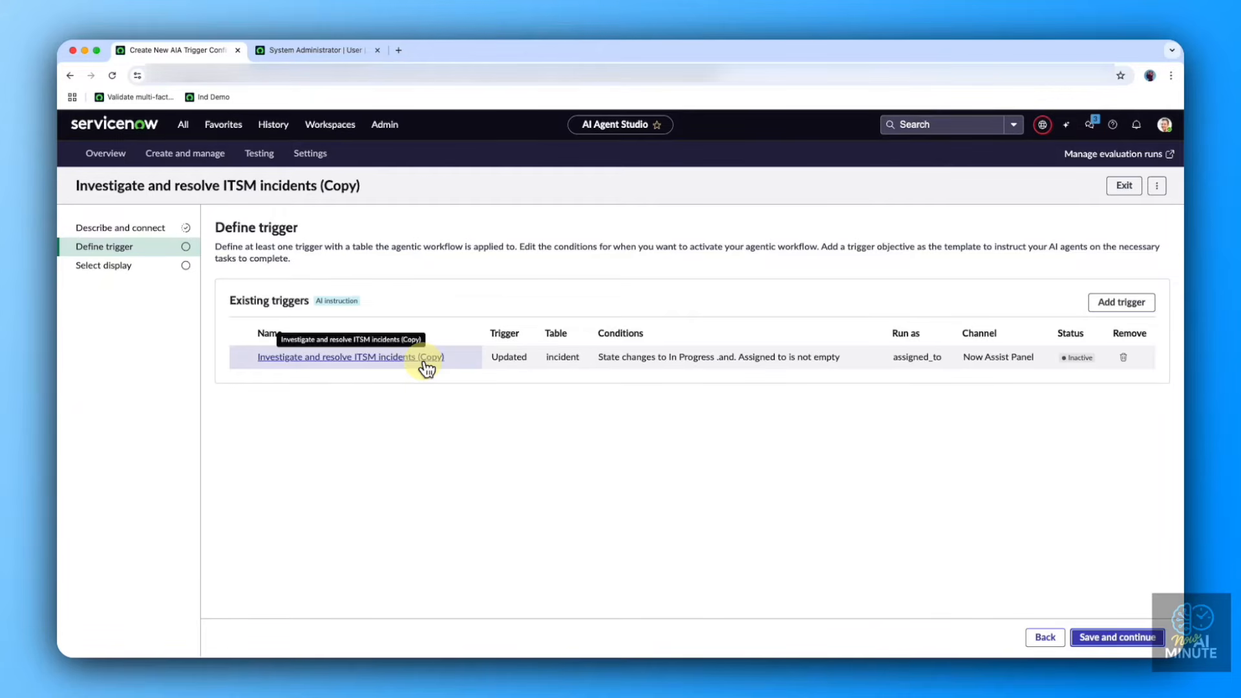
{"action": "left_click", "coordinate": [365, 359]}
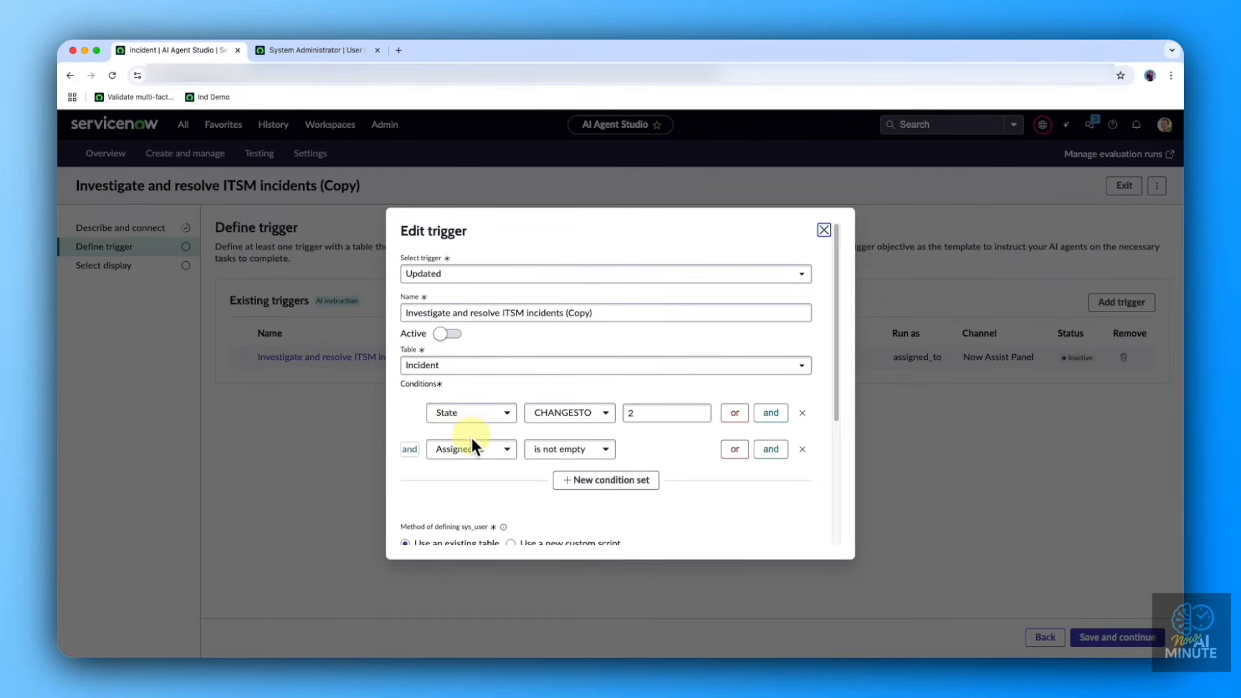
{"action": "left_click", "coordinate": [580, 315]}
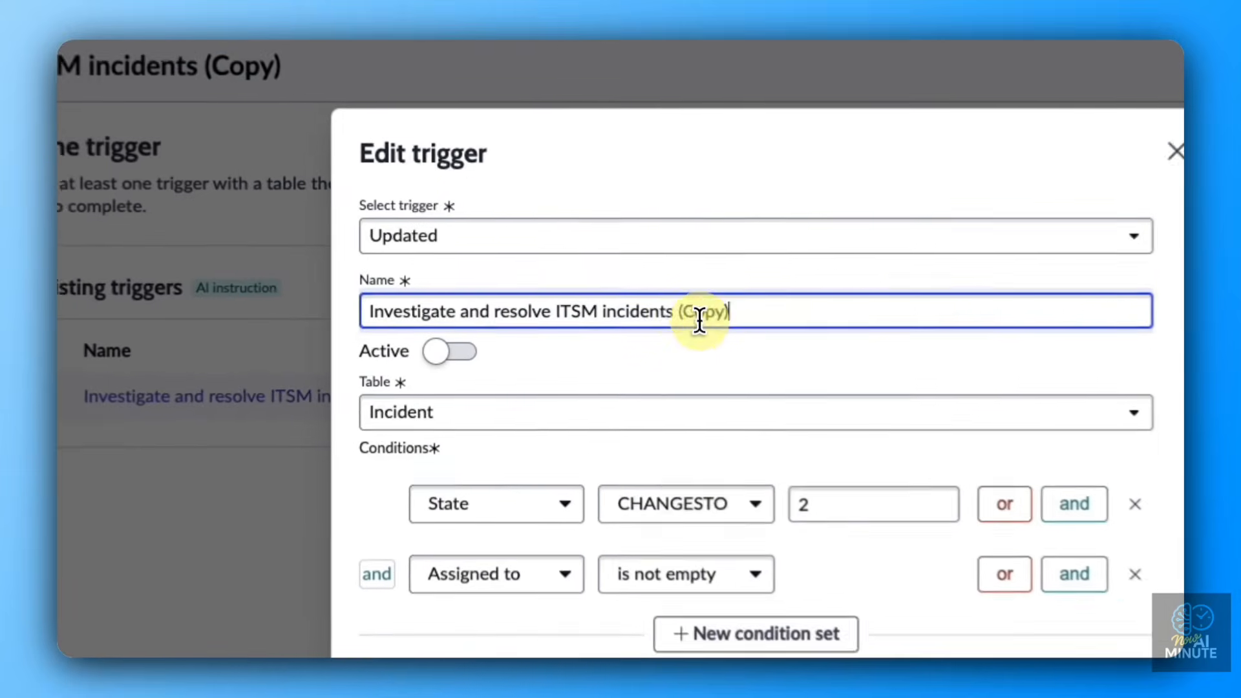
{"action": "left_click_drag", "start_coordinate": [699, 321], "coordinate": [680, 313]}
{"action": "left_click", "coordinate": [464, 353]}
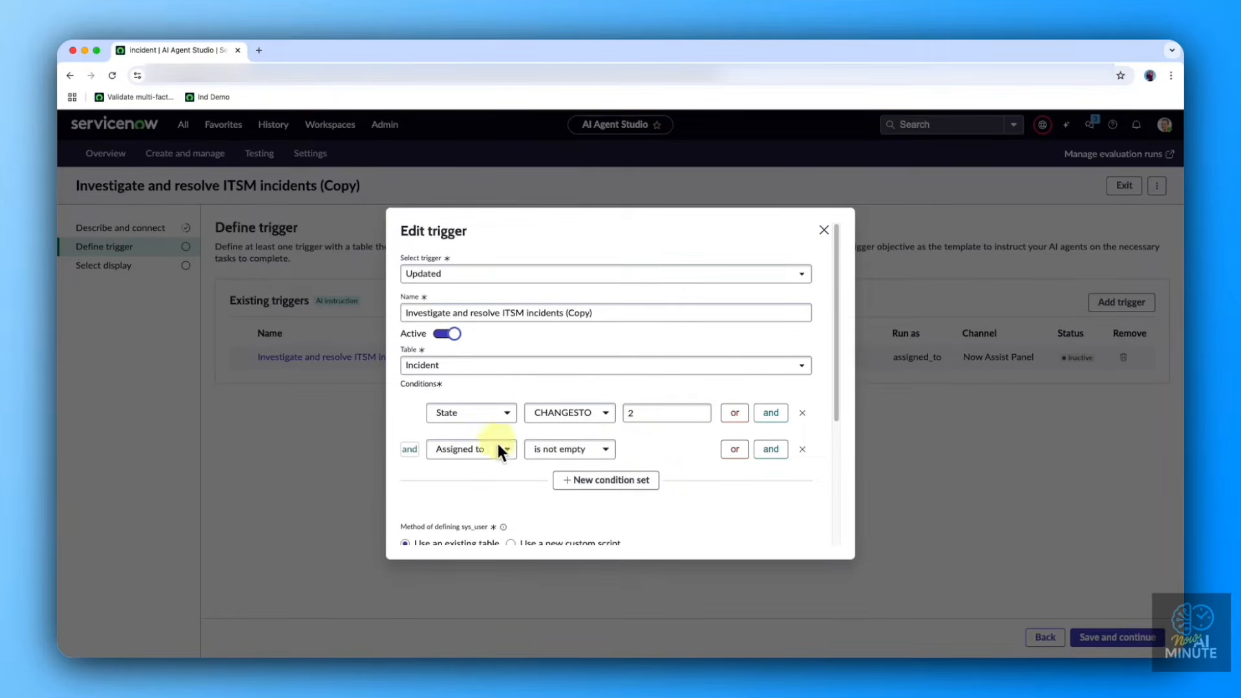
- Check the trigger's conditions, existing-table user, objective template and Now Assist panel channel, save the trigger and continue to the display settings
{"action": "scroll", "coordinate": [563, 427], "scroll_direction": "down", "scroll_amount": 1}
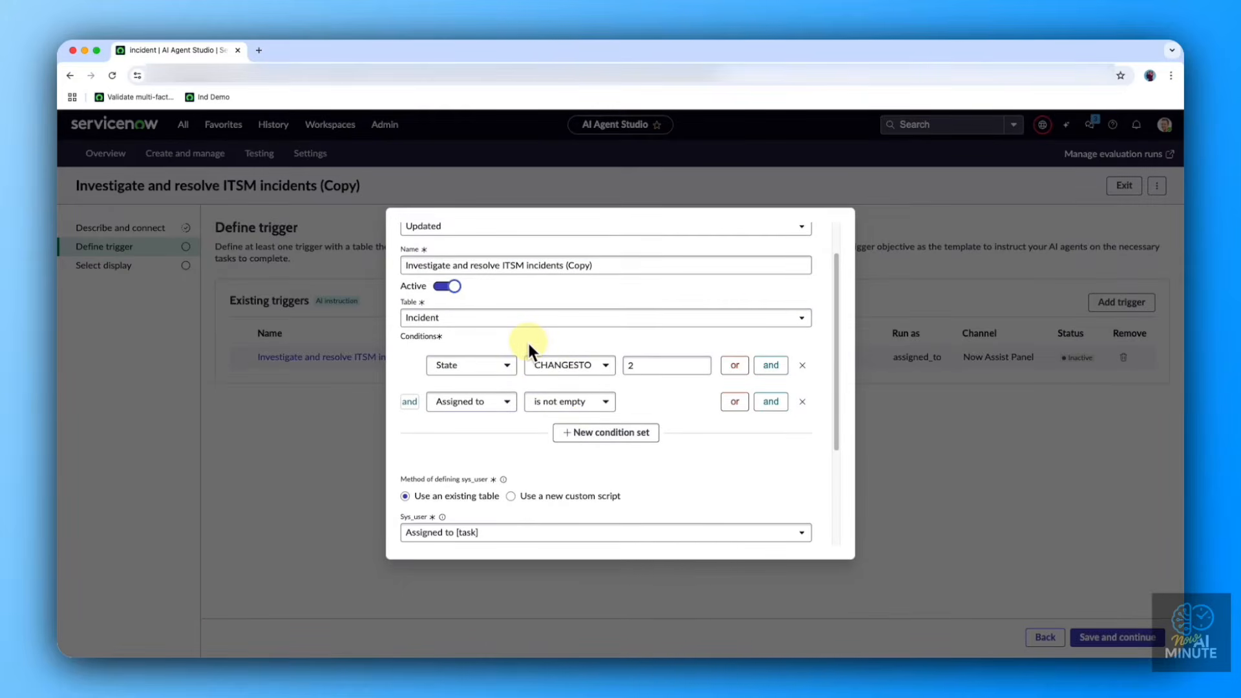
{"action": "scroll", "coordinate": [556, 367], "scroll_direction": "down", "scroll_amount": 1}
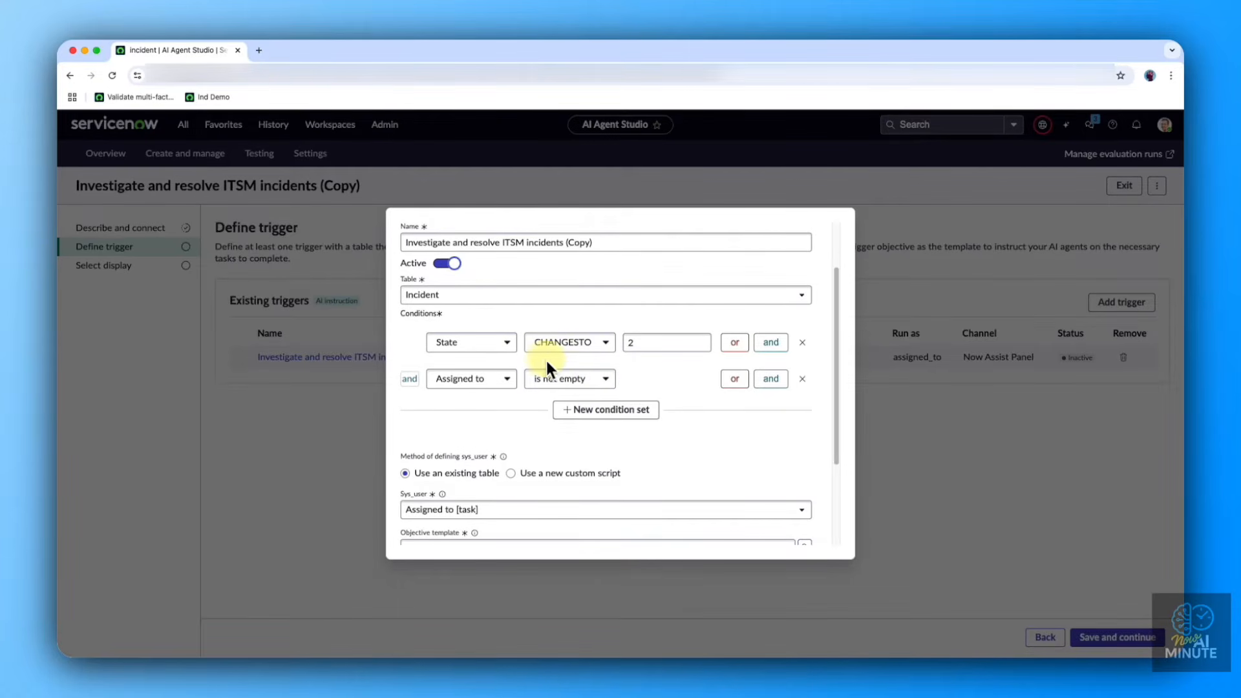
{"action": "scroll", "coordinate": [543, 362], "scroll_direction": "down", "scroll_amount": 1}
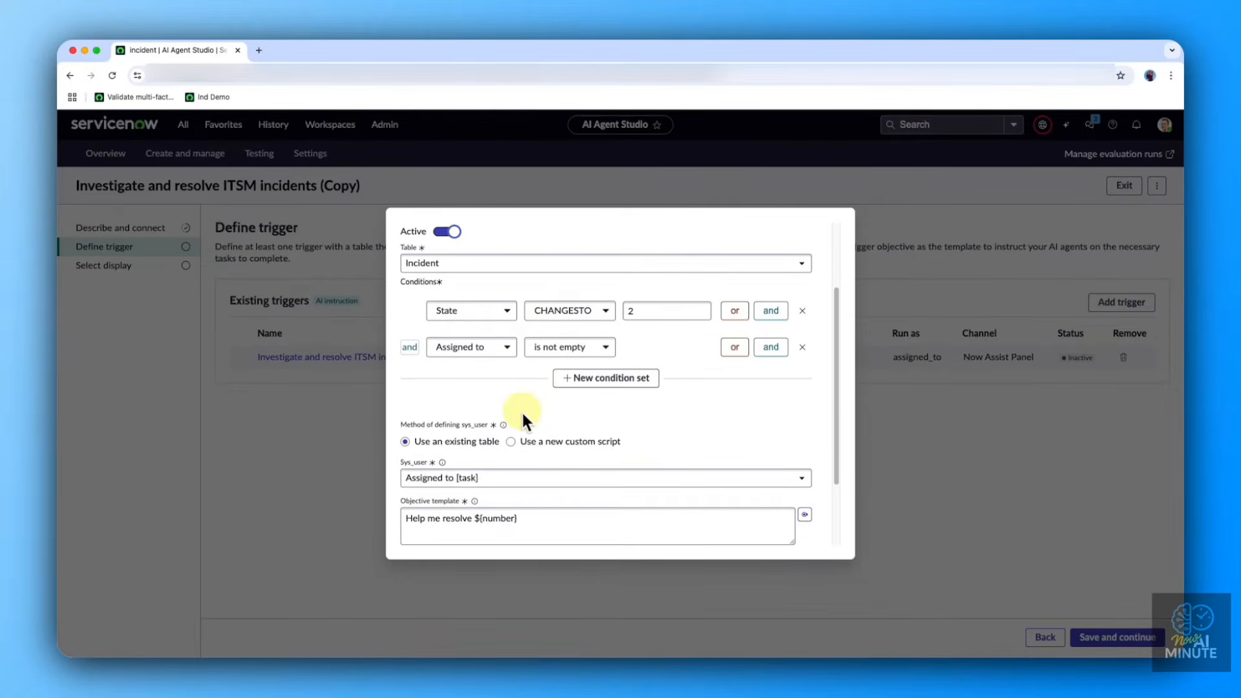
{"action": "left_click", "coordinate": [413, 442]}
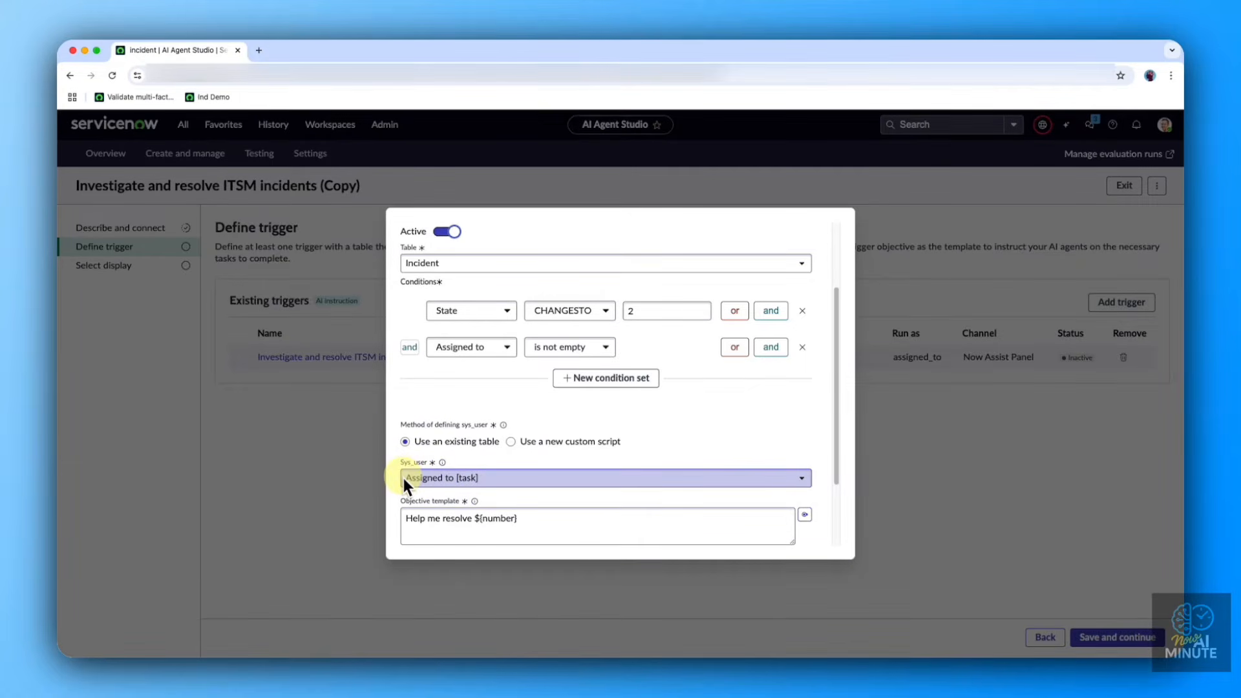
{"action": "scroll", "coordinate": [538, 472], "scroll_direction": "down", "scroll_amount": 1}
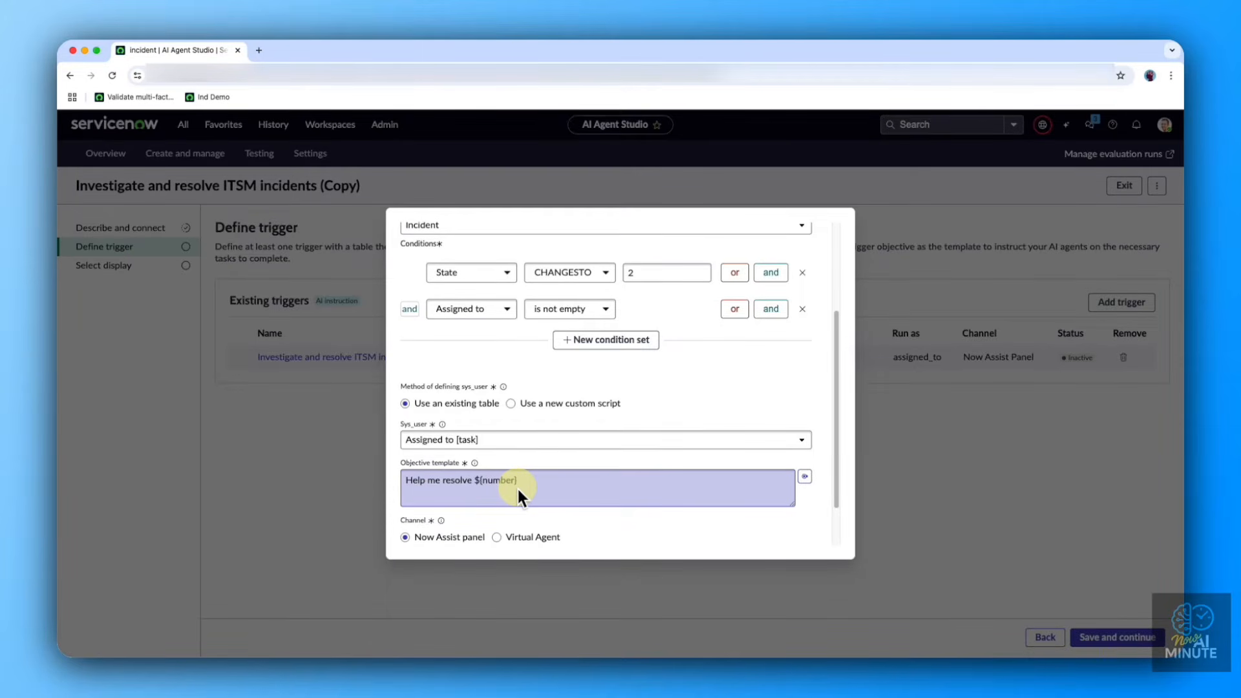
{"action": "scroll", "coordinate": [522, 488], "scroll_direction": "down", "scroll_amount": 2}
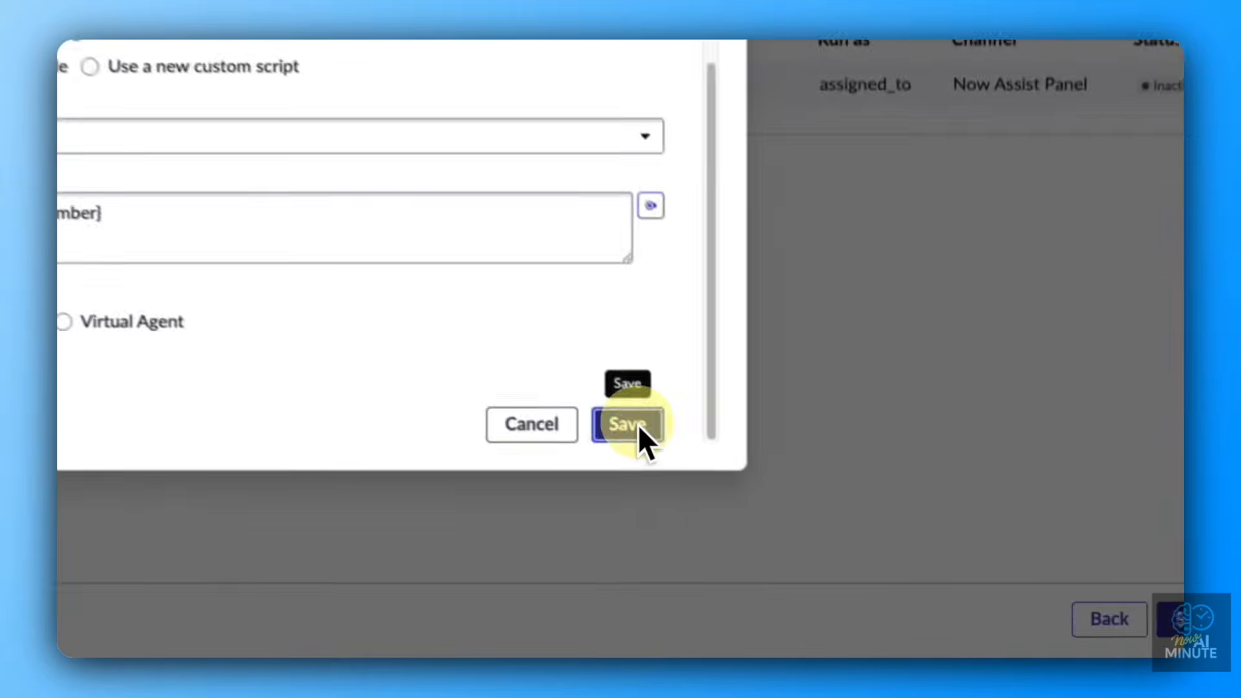
{"action": "left_click", "coordinate": [794, 536]}
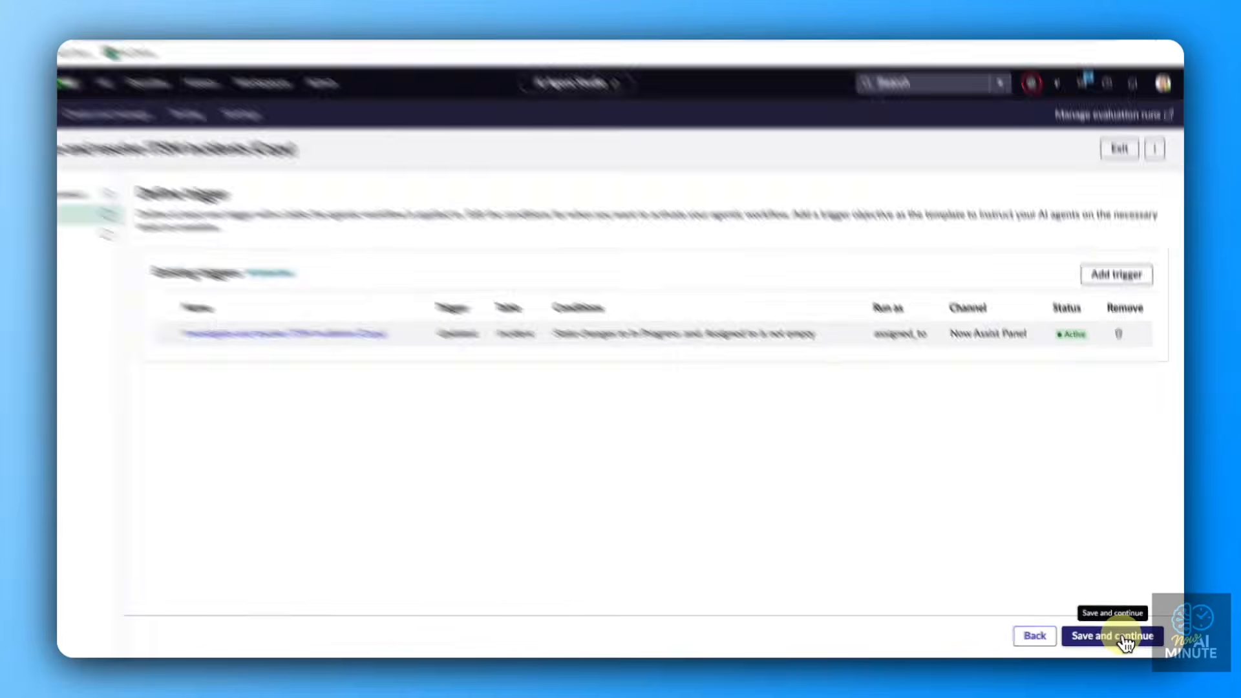
{"action": "left_click", "coordinate": [1123, 637]}
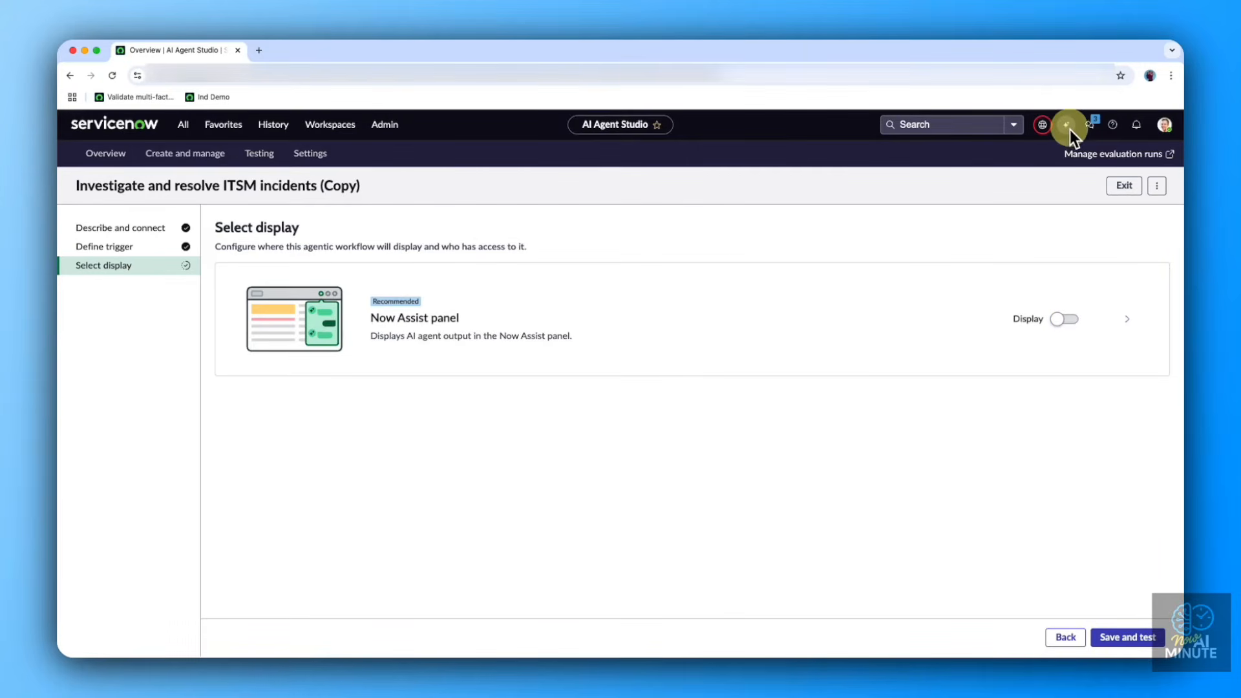
- Display the workflow in the Now Assist panel, grant access to the itil role and save the workflow
{"action": "left_click", "coordinate": [1066, 320]}
{"action": "left_click", "coordinate": [1128, 320]}
{"action": "left_click", "coordinate": [553, 437]}
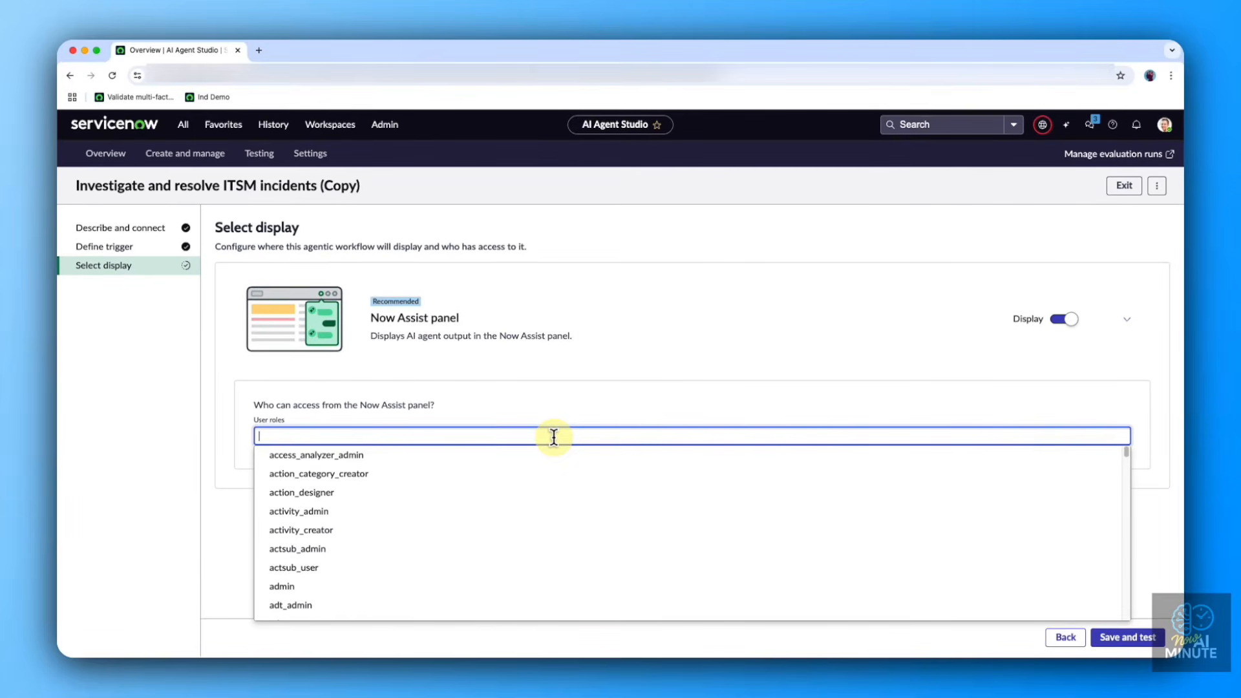
{"action": "type", "text": "ai"}
{"action": "left_click", "coordinate": [466, 457]}
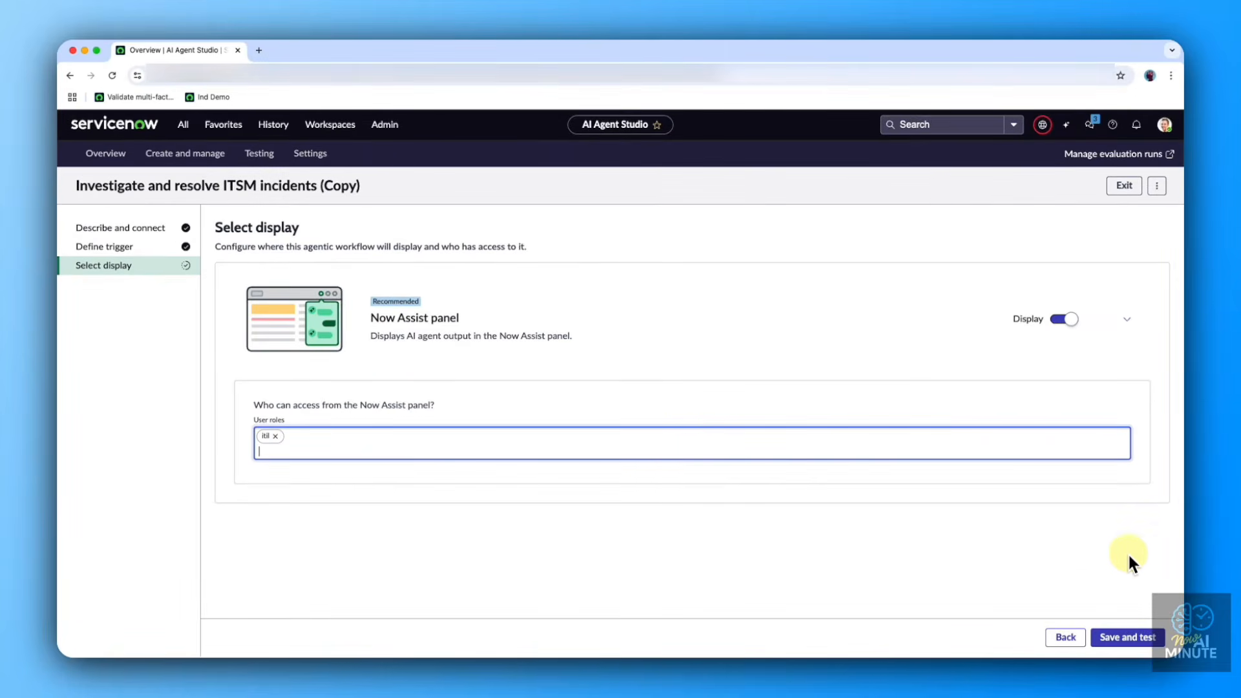
{"action": "left_click", "coordinate": [1119, 637]}
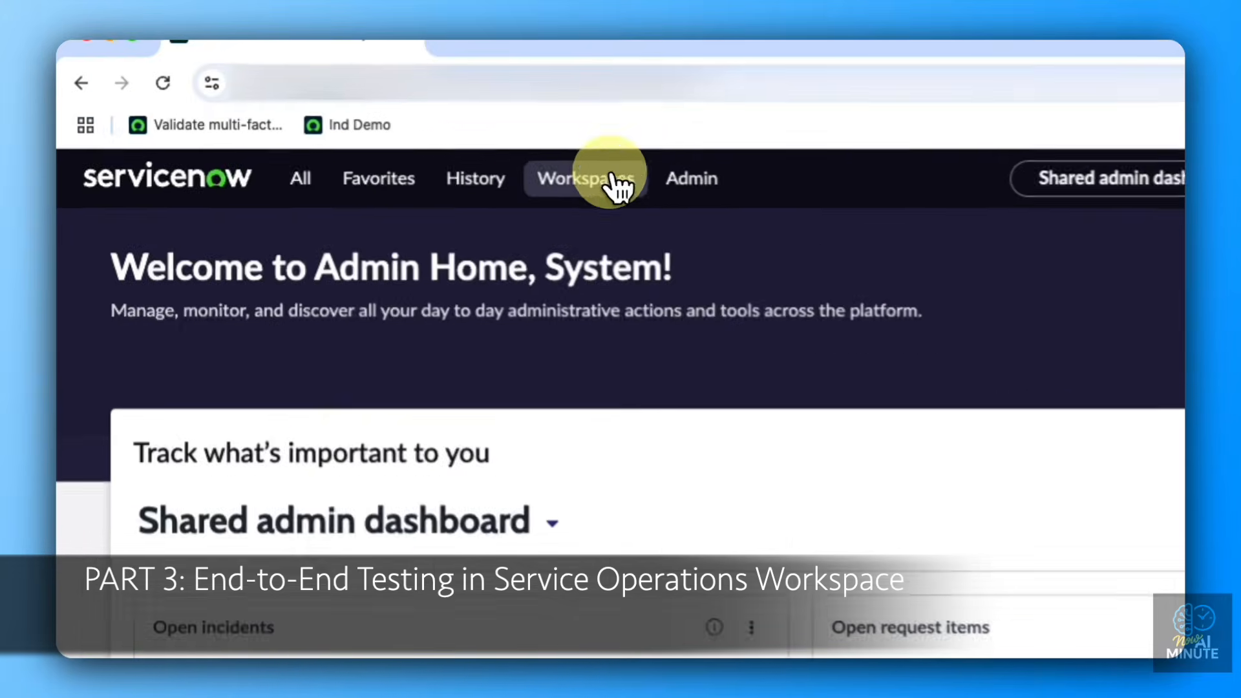
- Start a new incident in Service Operations Workspace with the short description "Teams not working"
{"action": "left_click", "coordinate": [612, 176]}
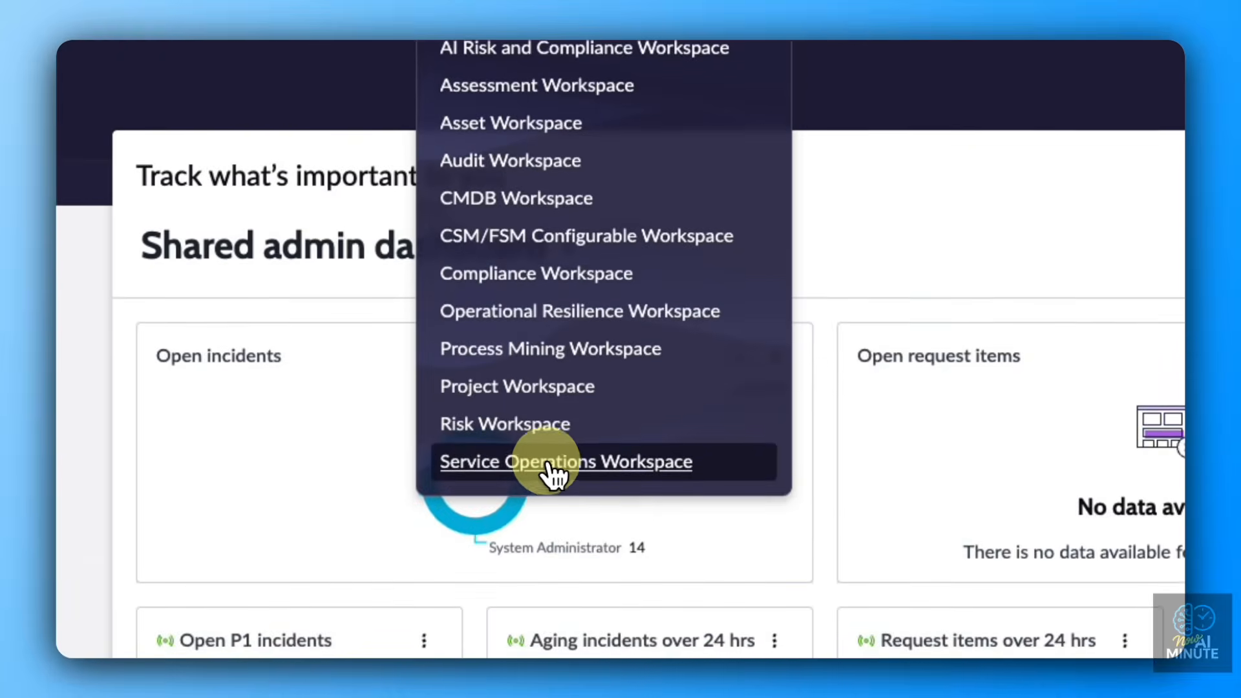
{"action": "left_click", "coordinate": [553, 476]}
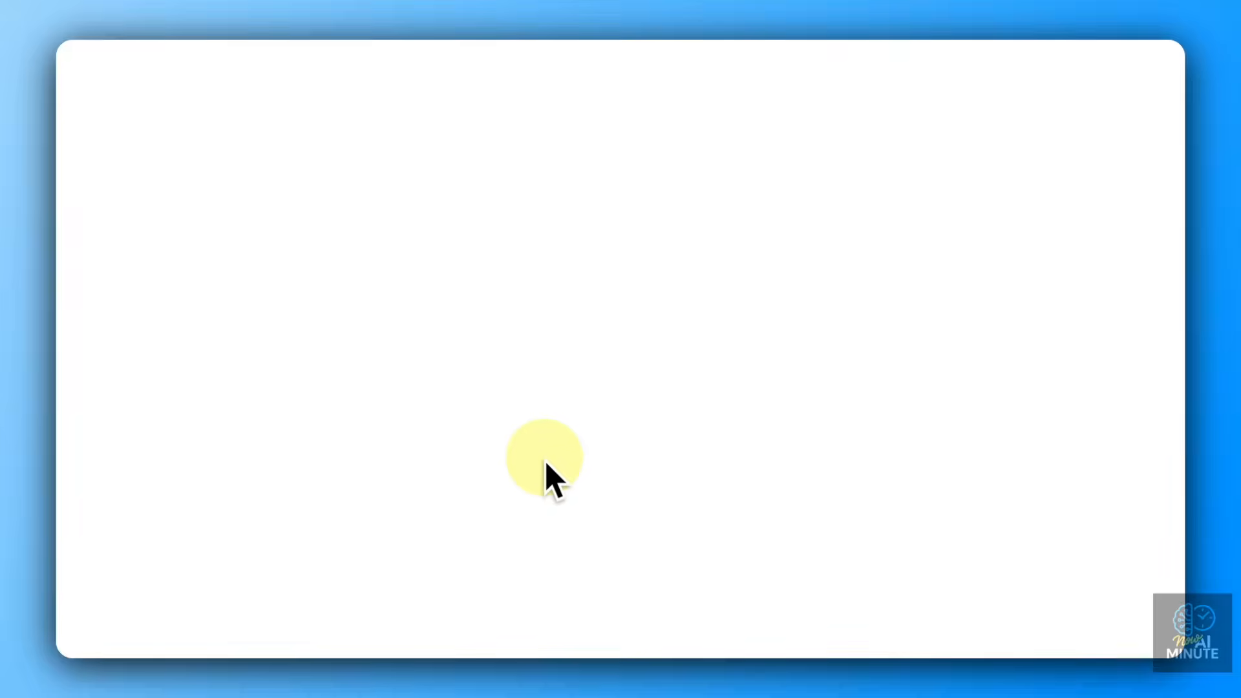
{"action": "left_click", "coordinate": [165, 155]}
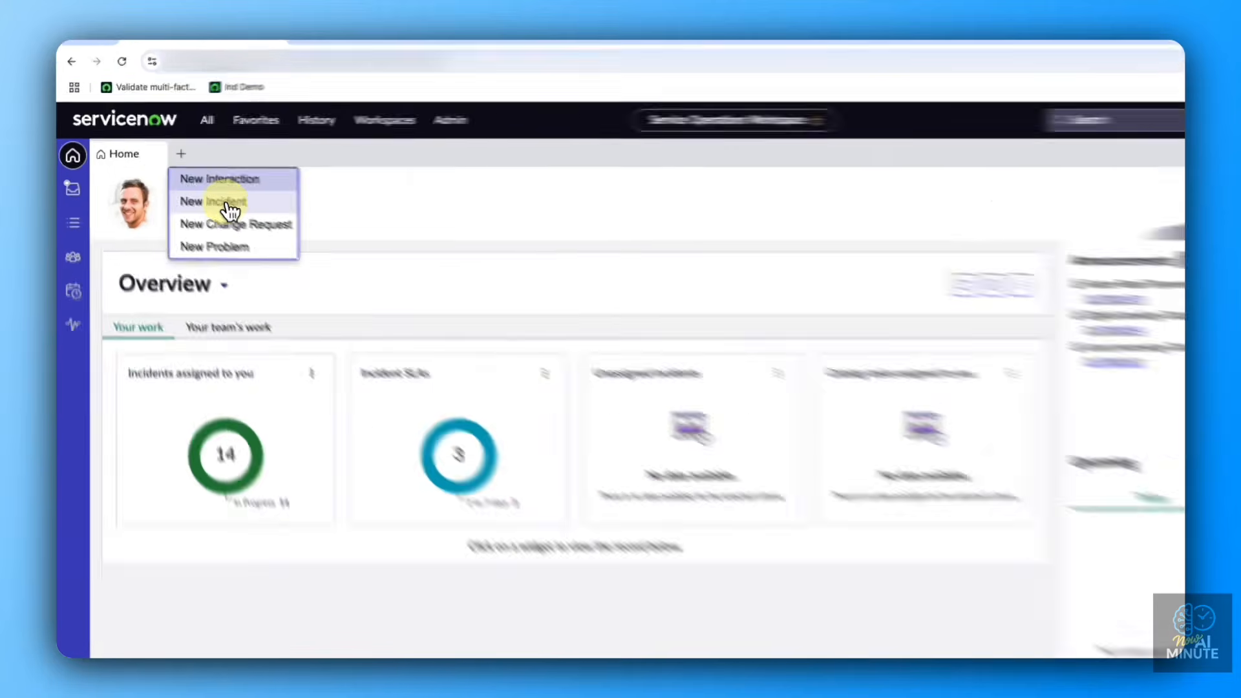
{"action": "left_click", "coordinate": [228, 210]}
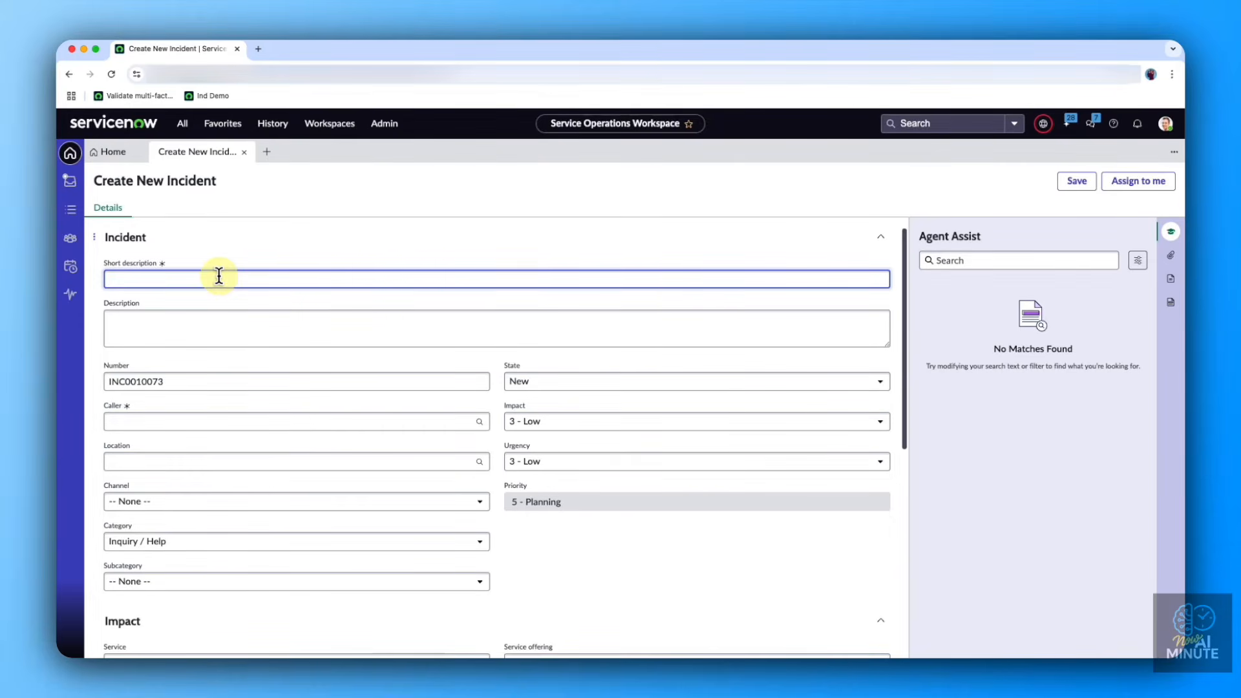
{"action": "type", "text": "Te"}
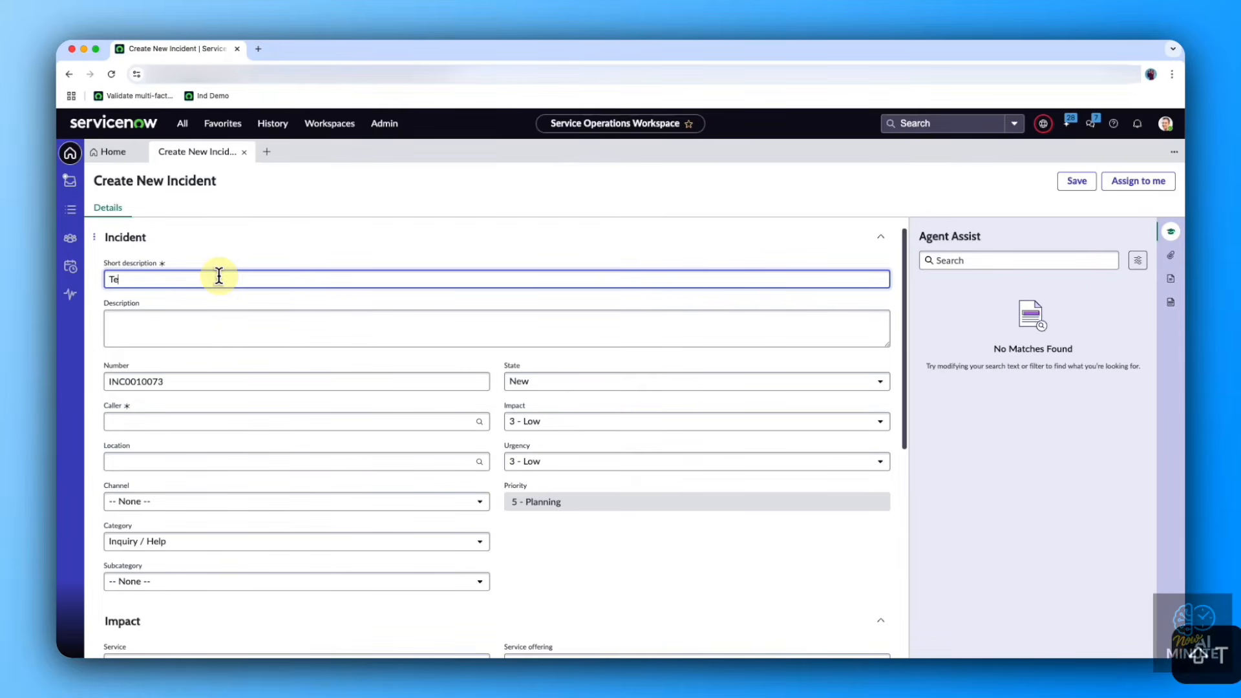
{"action": "type", "text": "ams not working"}
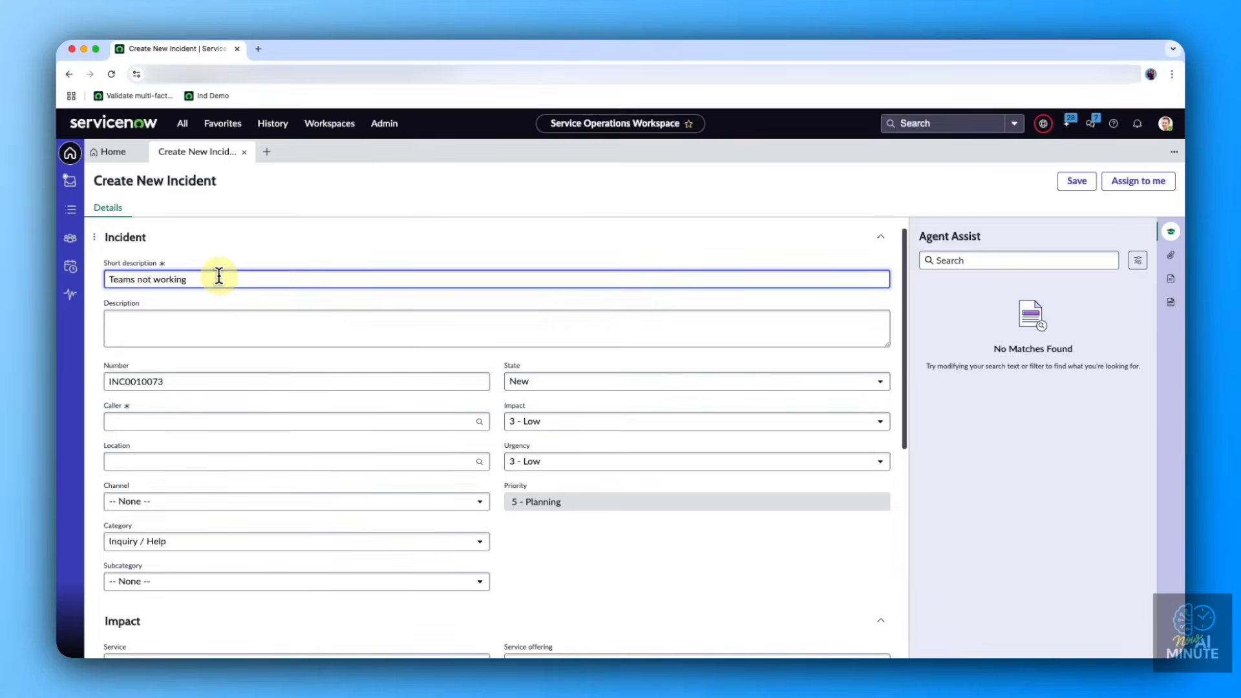
- Enter the description "Microsoft teams not working from the morning in my laptop. its giving me an error stating. Network error, please try again."
{"action": "key", "text": "Tab"}
{"action": "type", "text": "Microsoft tea"}
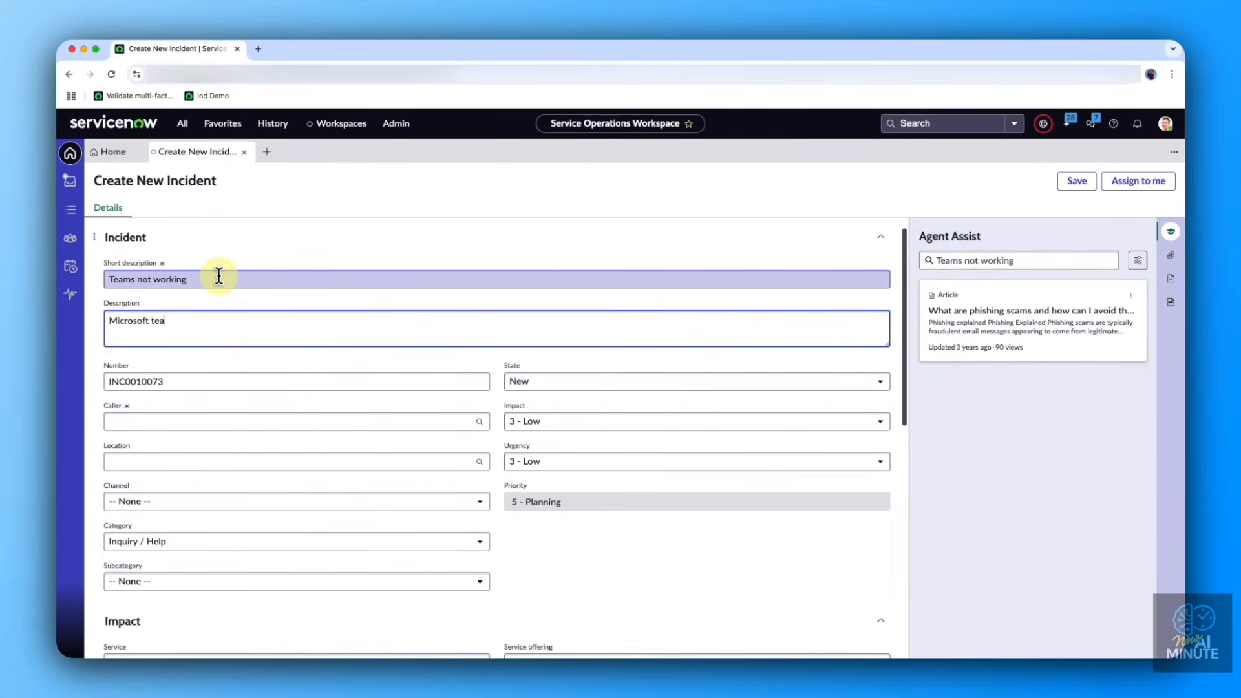
{"action": "type", "text": "ms not working from the morning in "}
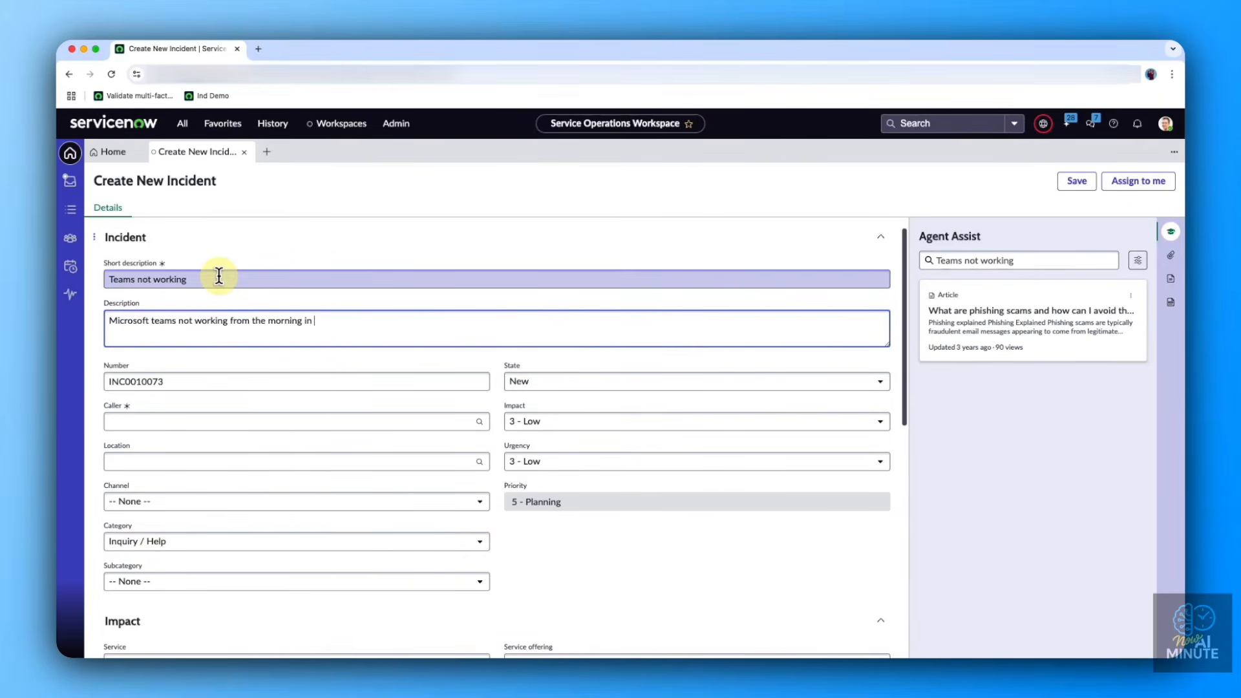
{"action": "type", "text": "my laptoptop. its giving me an er"}
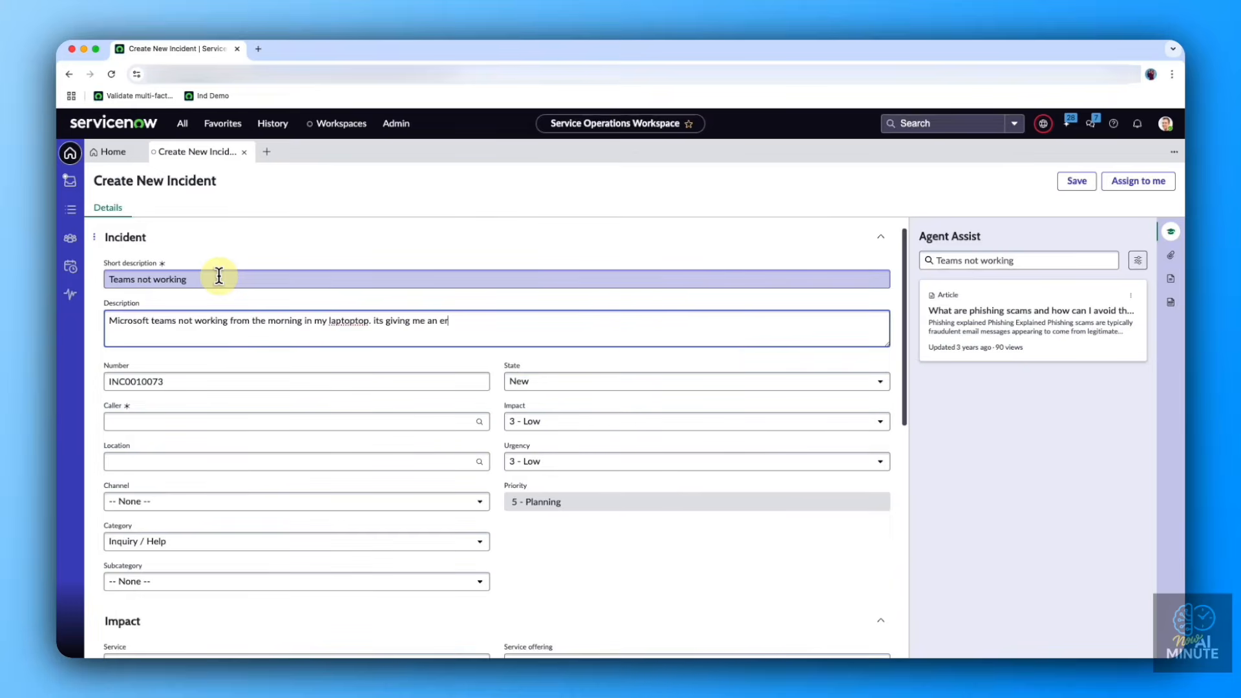
{"action": "type", "text": "ror stating. Netwro"}
{"action": "key", "text": "BackSpace"}
{"action": "key", "text": "BackSpace"}
{"action": "key", "text": "BackSpace"}
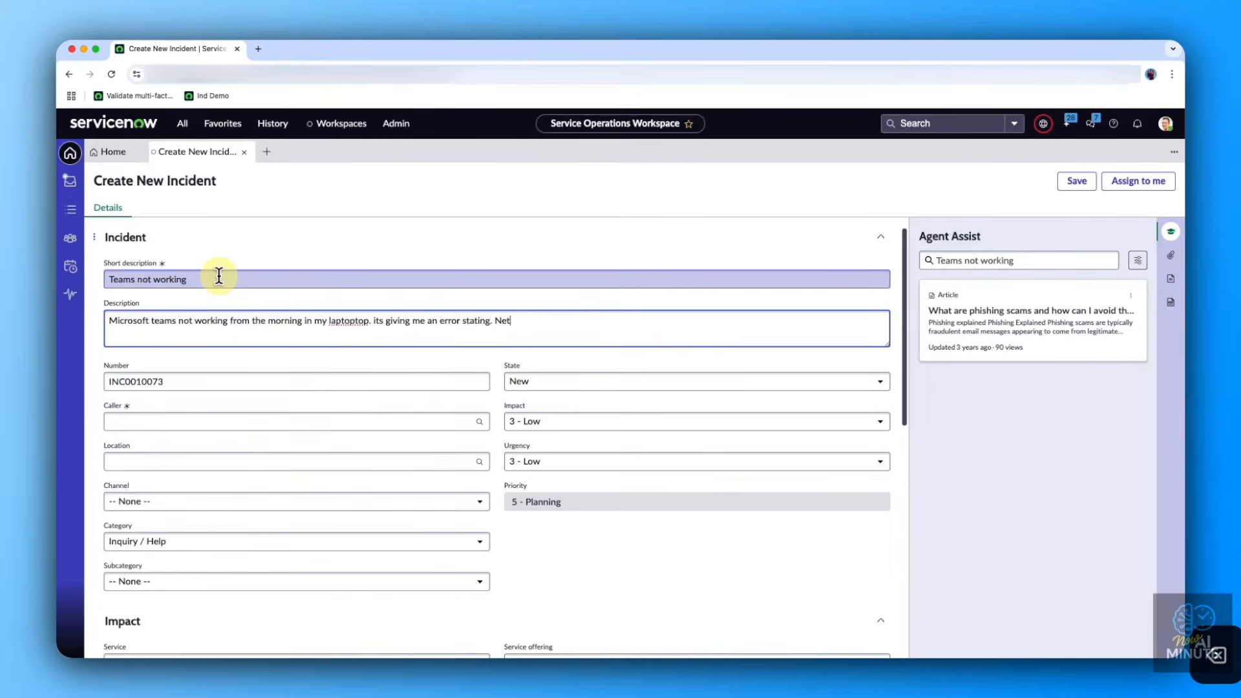
{"action": "type", "text": "work error"}
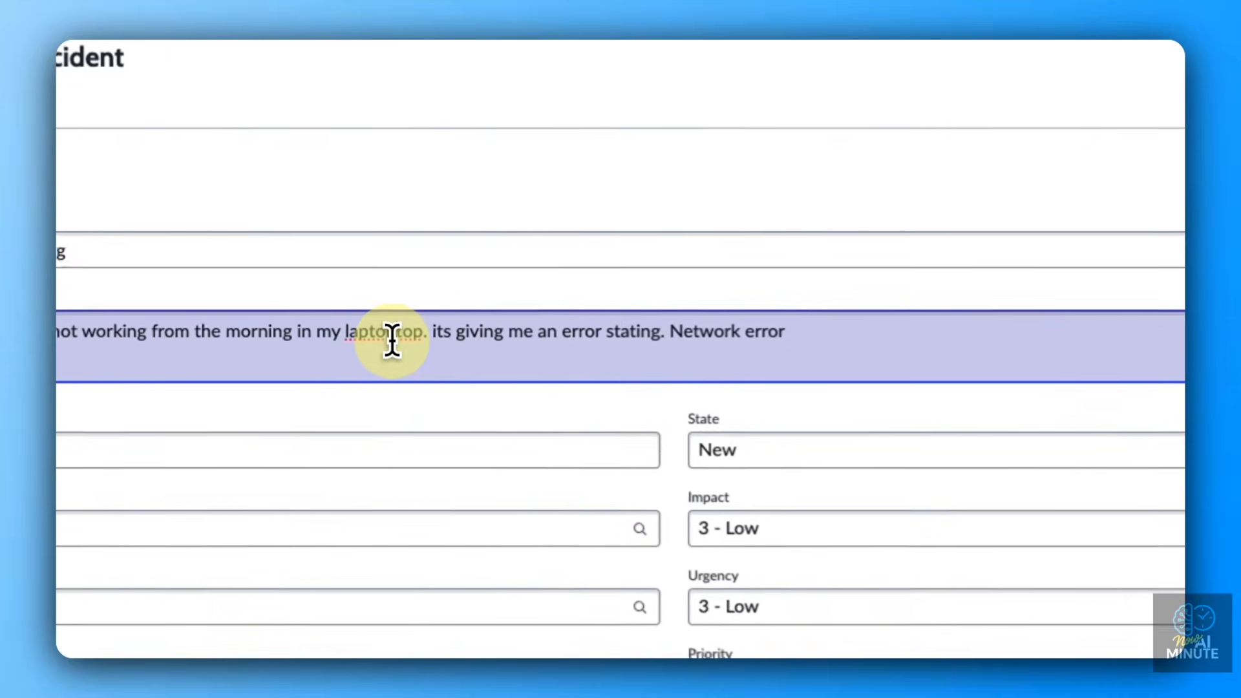
{"action": "left_click", "coordinate": [392, 341]}
{"action": "key", "text": "BackSpace"}
{"action": "key", "text": "BackSpace"}
{"action": "key", "text": "BackSpace"}
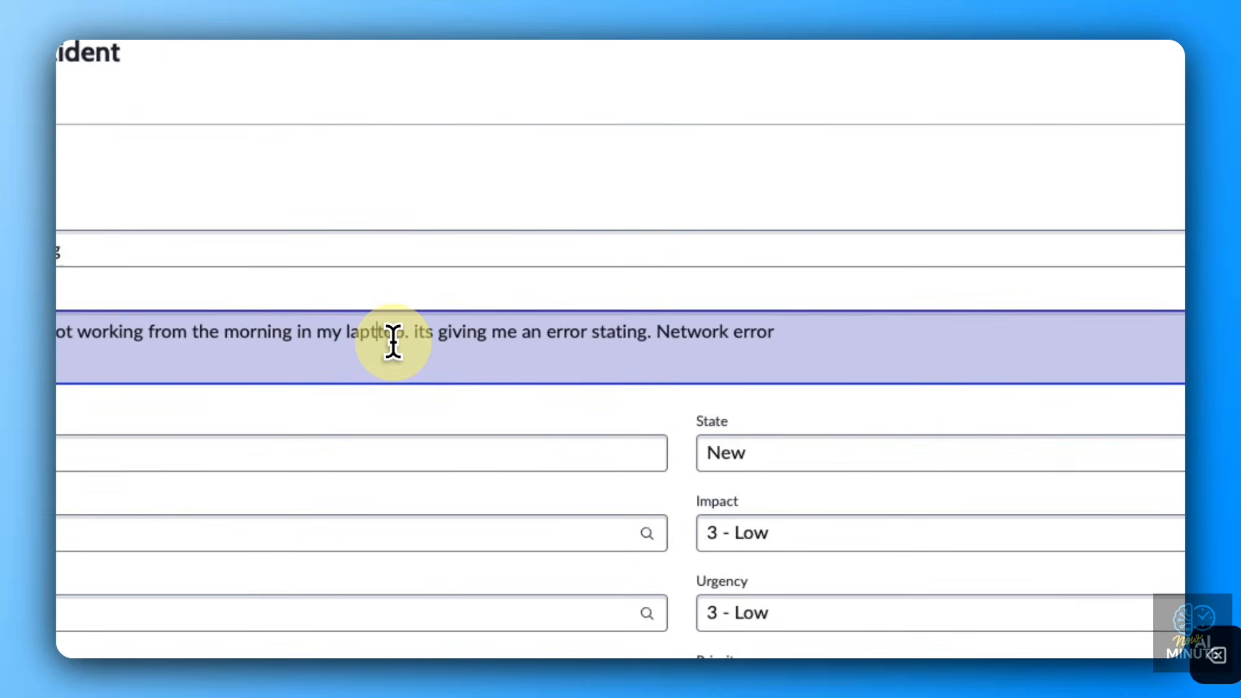
{"action": "left_click", "coordinate": [848, 339]}
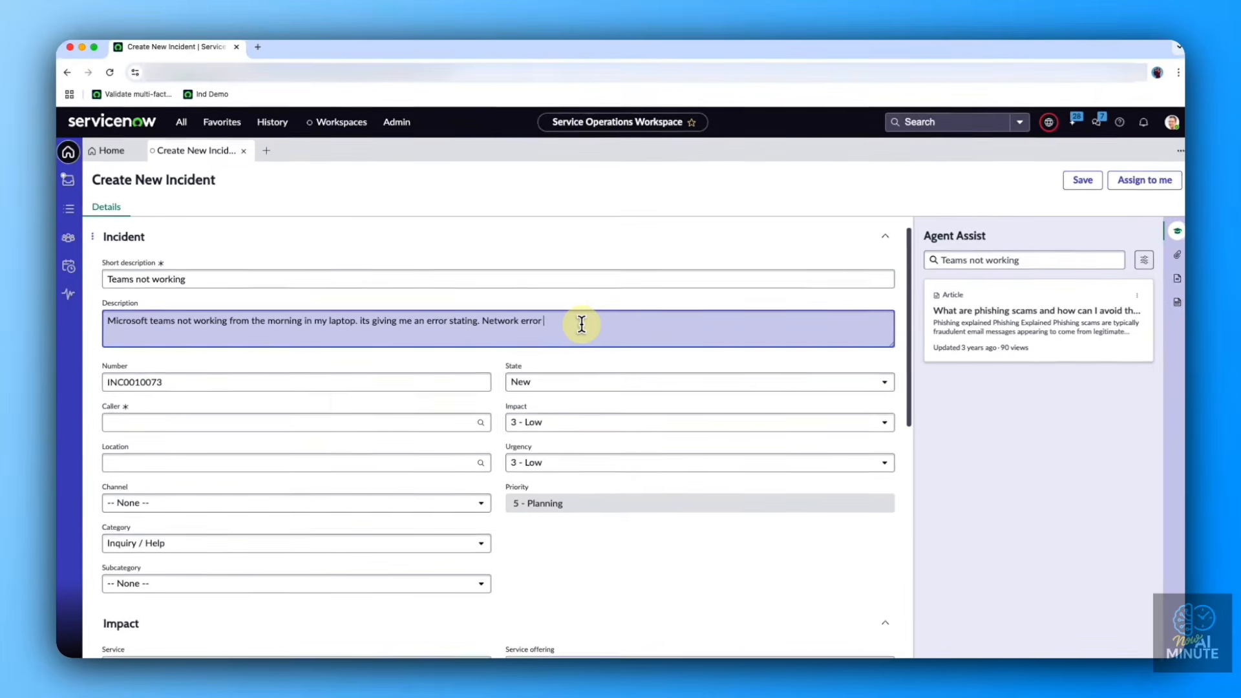
{"action": "type", "text": ", please try again."}
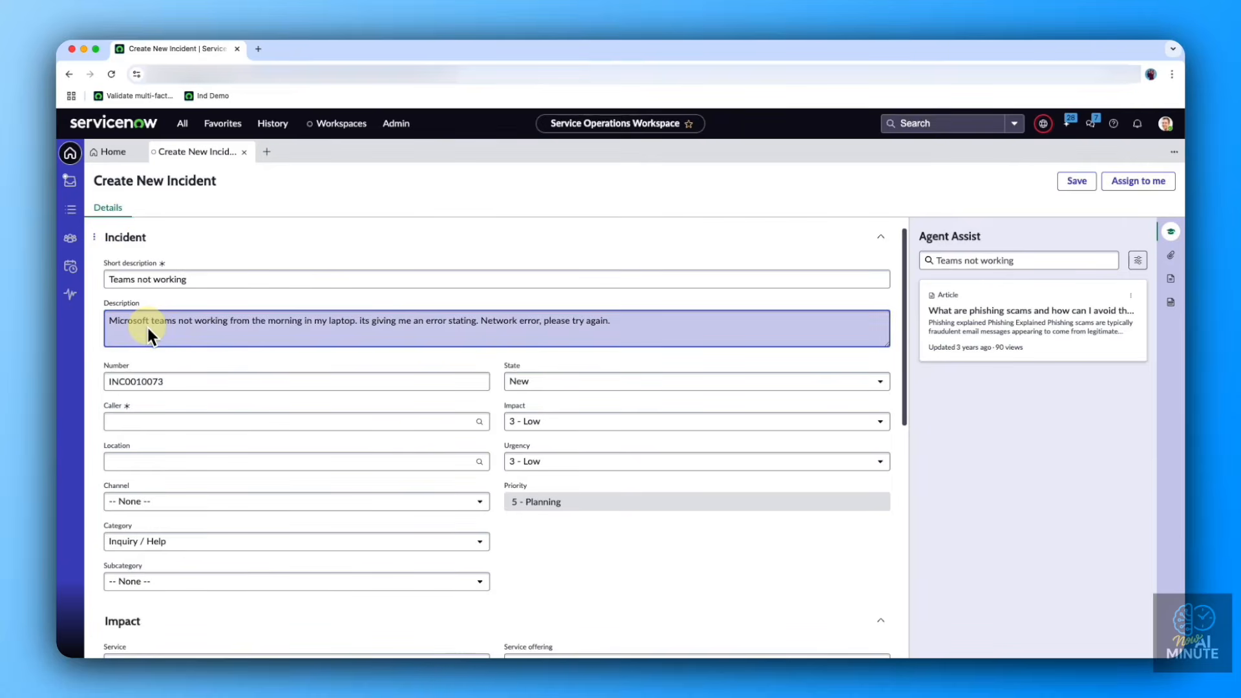
- Set the incident's caller to the architect from the recent selections and save the incident
{"action": "left_click", "coordinate": [166, 420]}
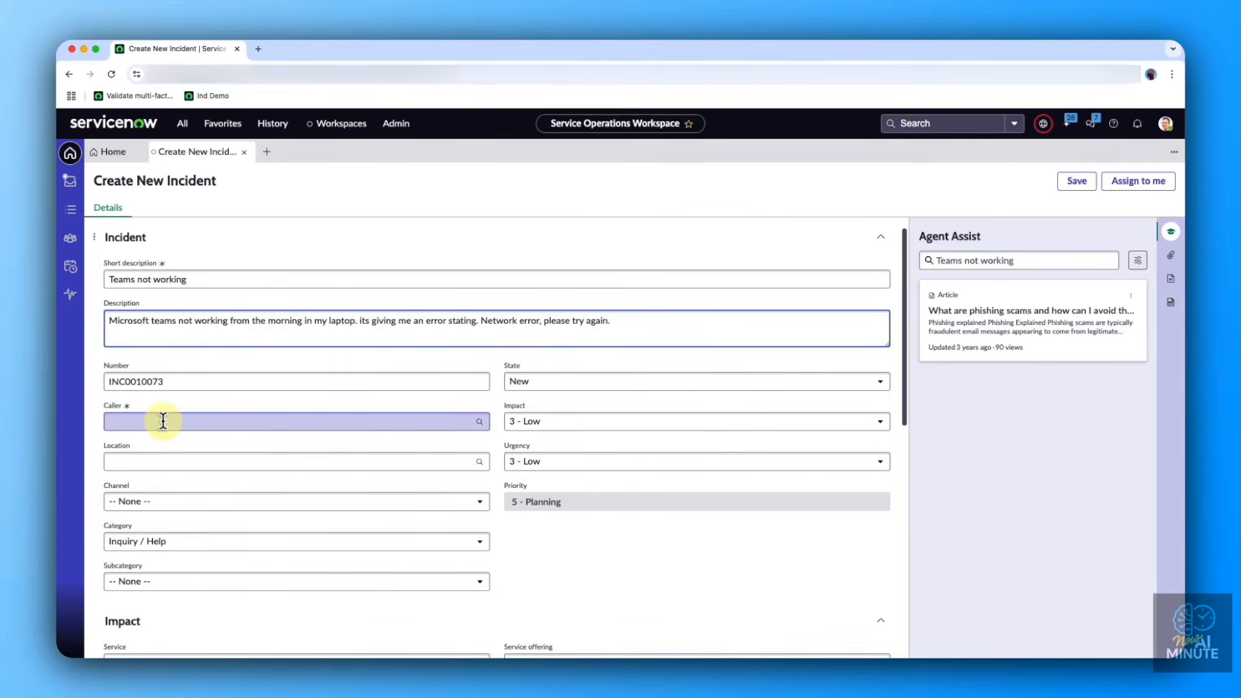
{"action": "type", "text": "ab"}
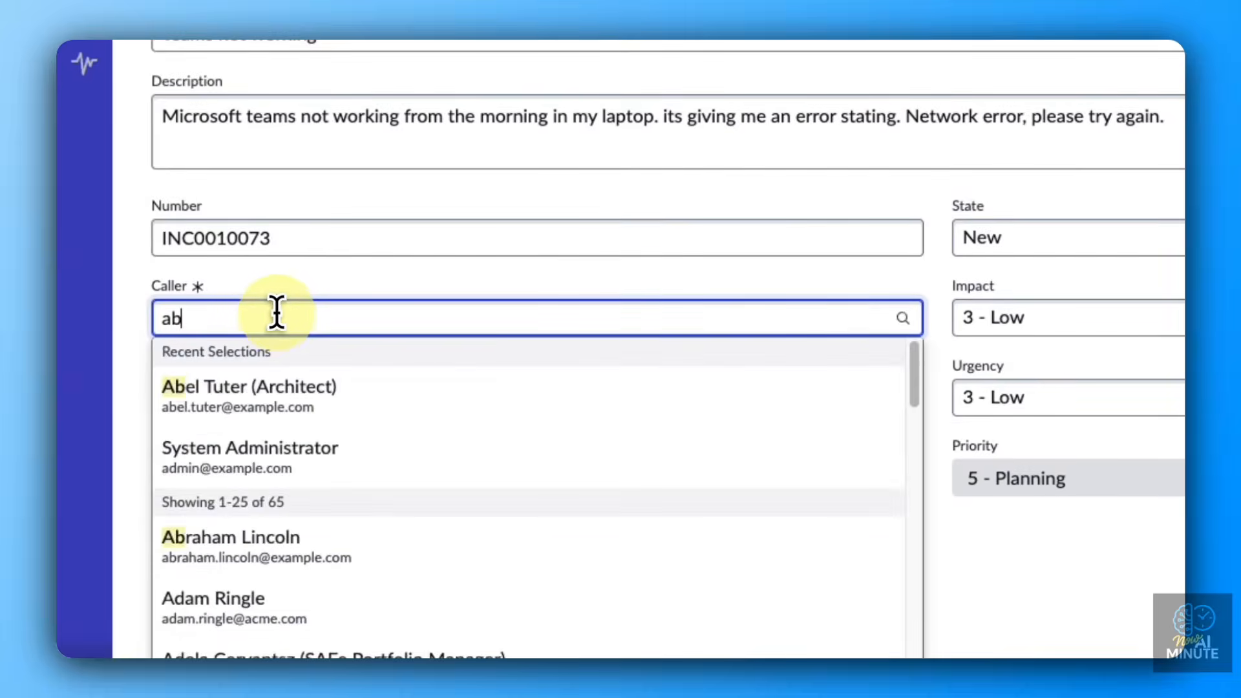
{"action": "left_click", "coordinate": [277, 395]}
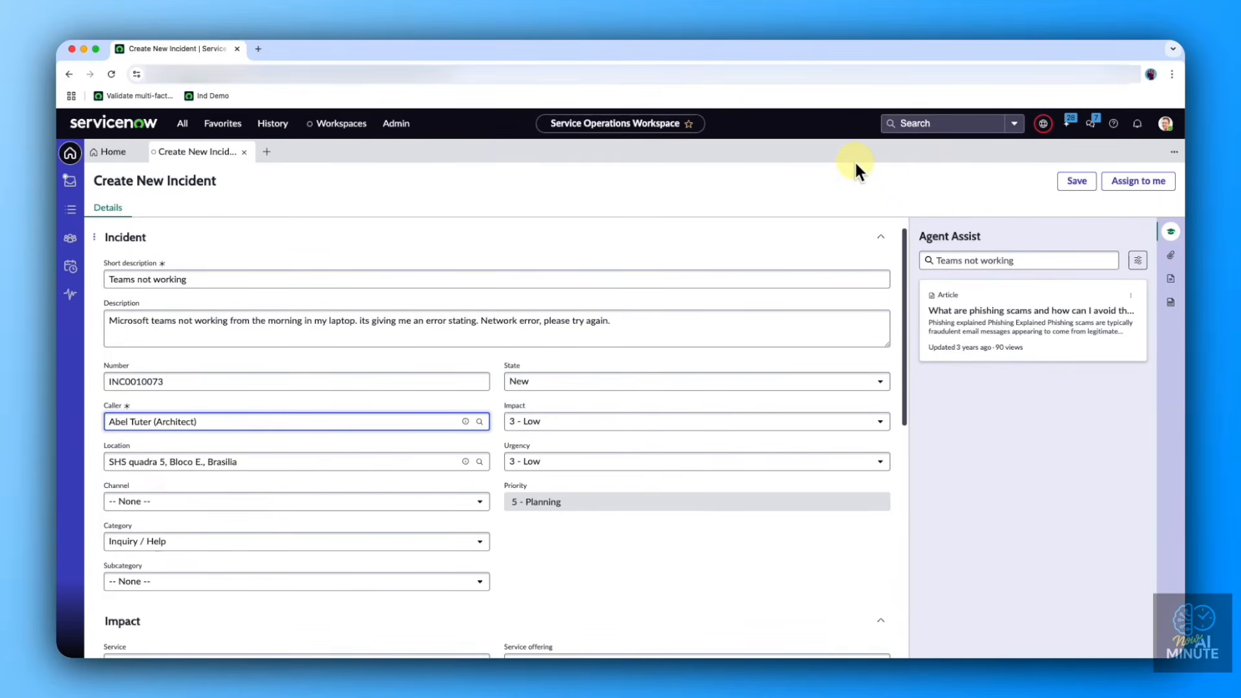
{"action": "left_click", "coordinate": [1081, 183]}
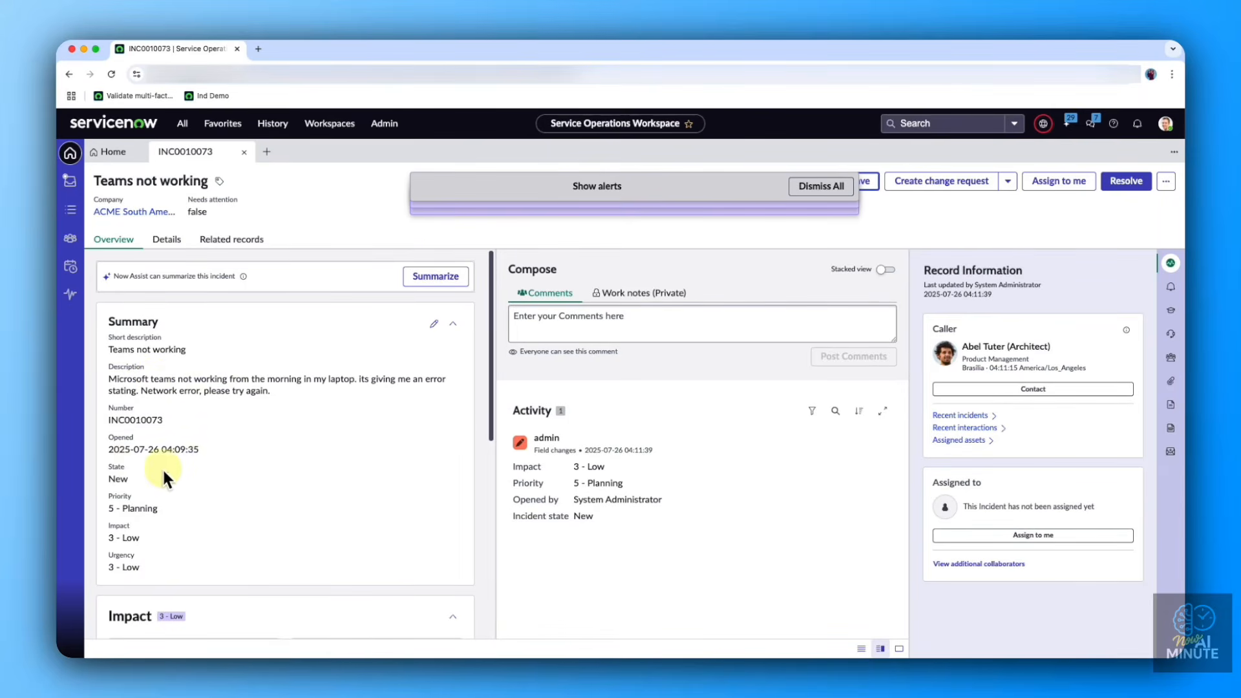
- Show the incident's alerts, view the Now Assist plan and read the full recommended categorization details
{"action": "left_click", "coordinate": [586, 339]}
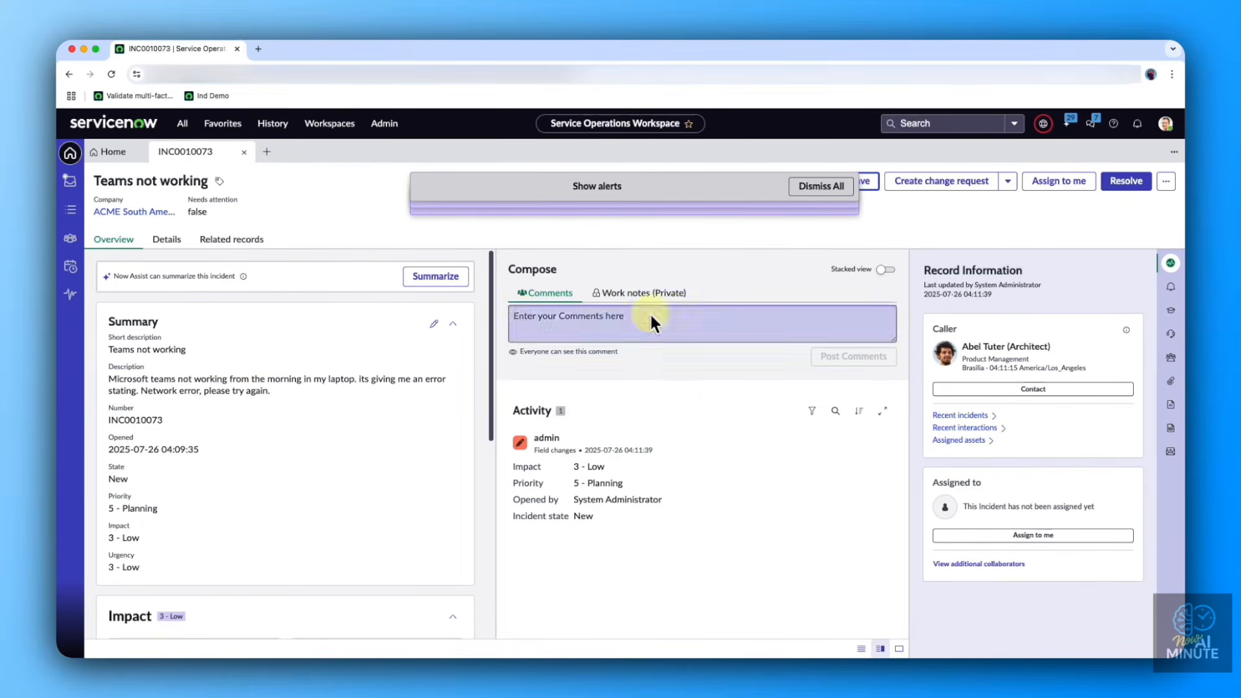
{"action": "left_click", "coordinate": [586, 188]}
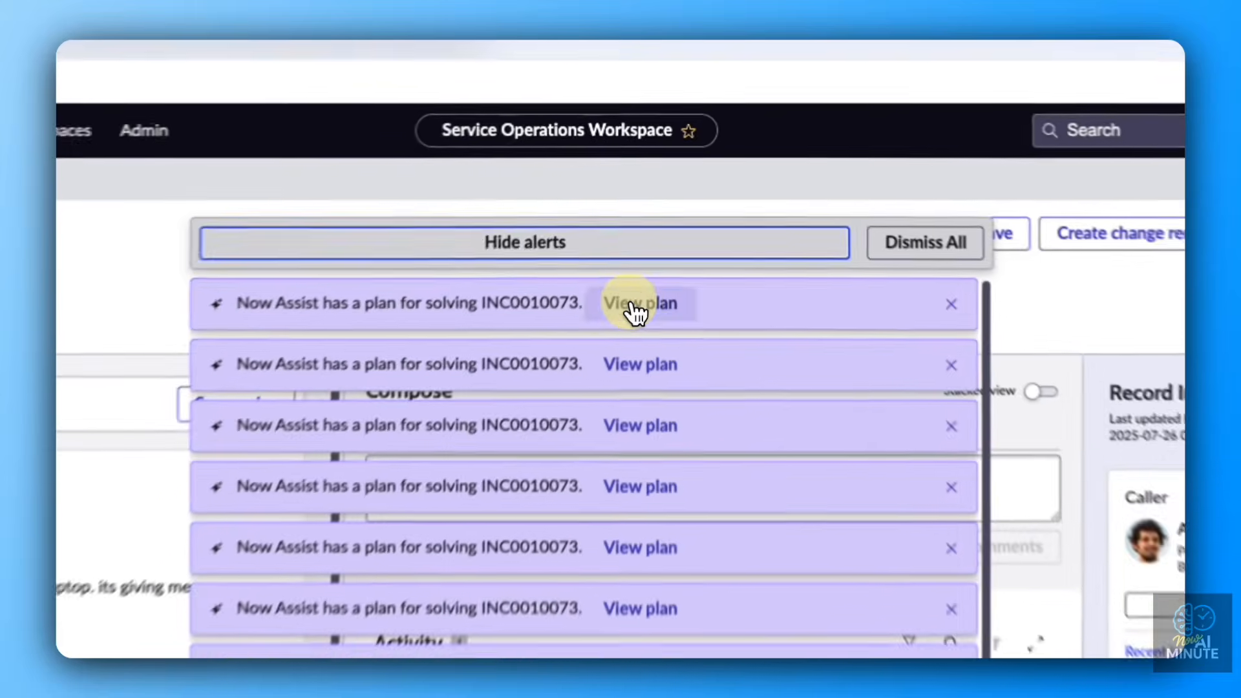
{"action": "left_click", "coordinate": [656, 221]}
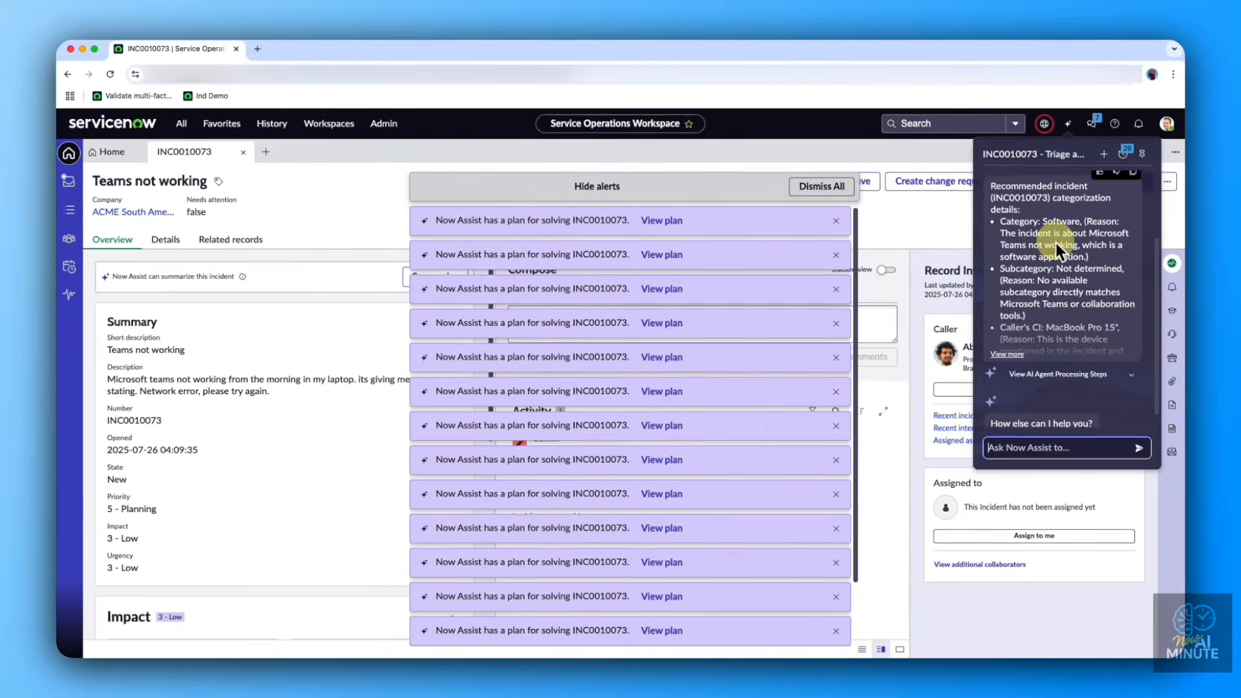
{"action": "scroll", "coordinate": [1057, 245], "scroll_direction": "up", "scroll_amount": 2}
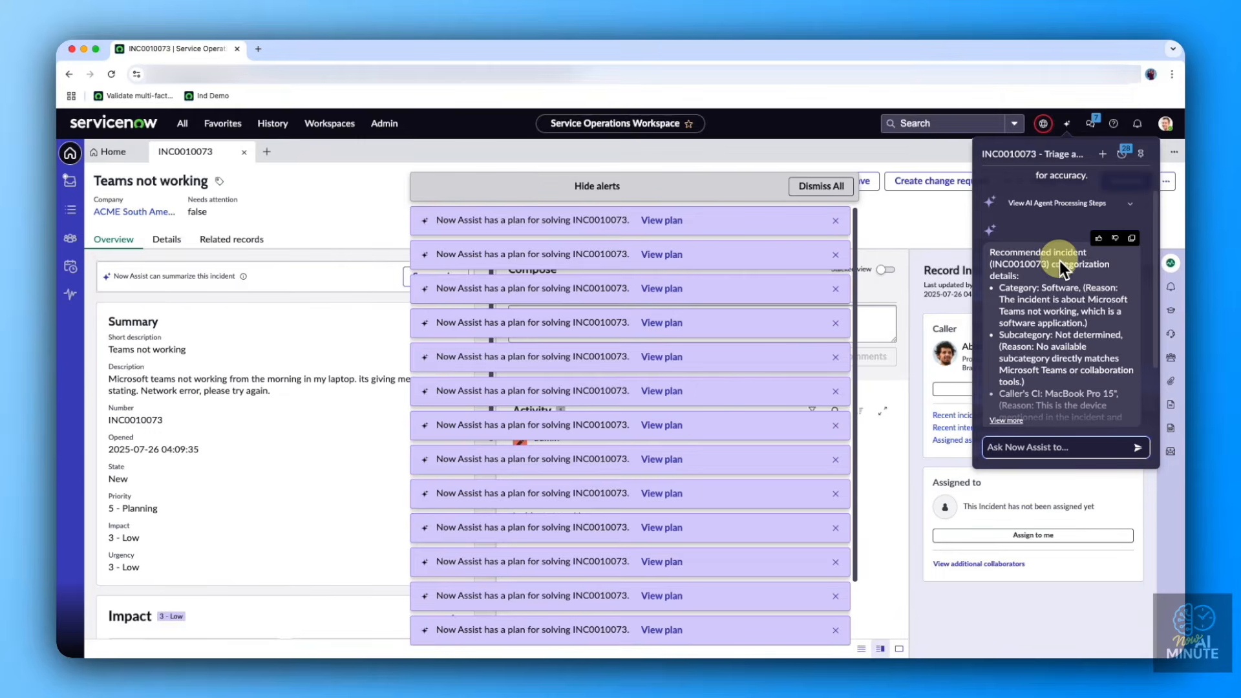
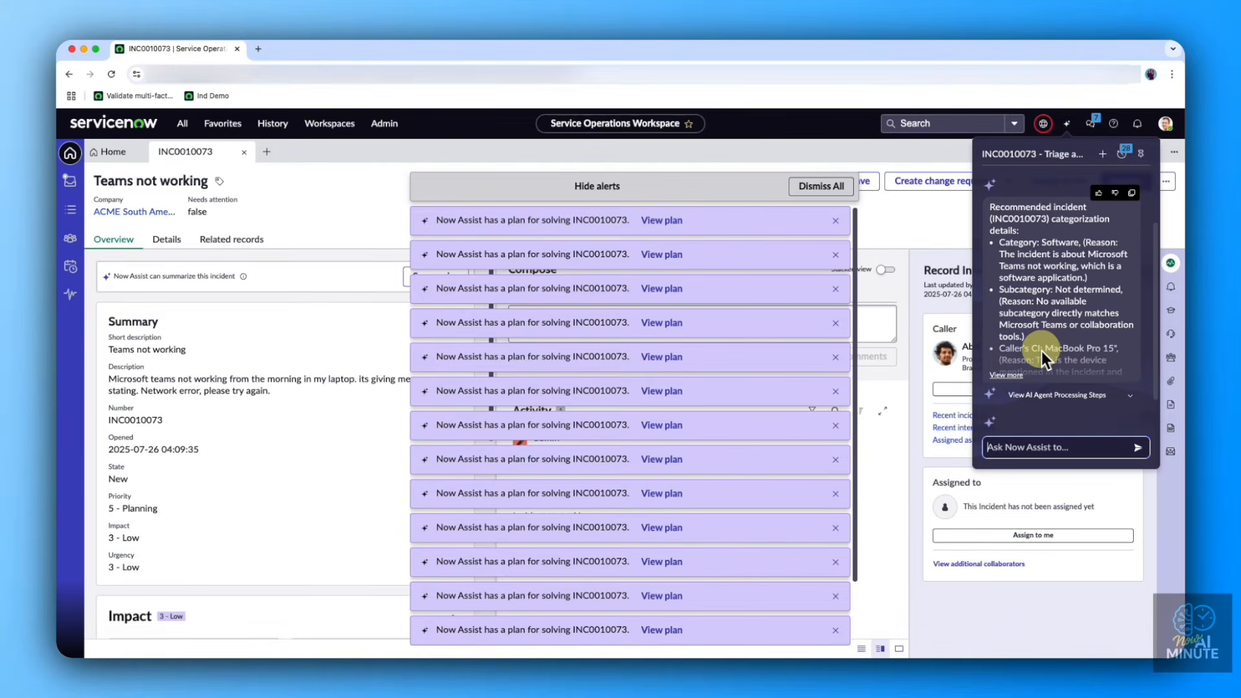
{"action": "left_click", "coordinate": [1007, 376]}
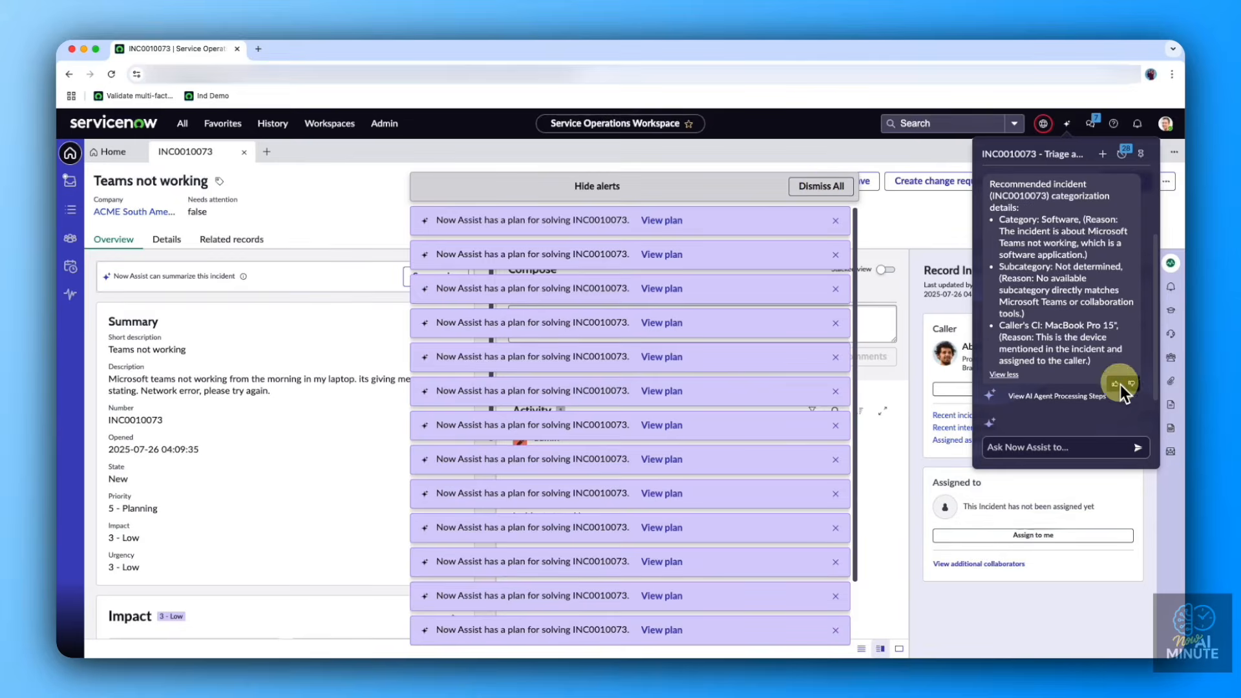
- Dismiss all alerts and examine the incident's details, checking the category, subcategory, configuration item and recent activity entries
{"action": "left_click", "coordinate": [1114, 396]}
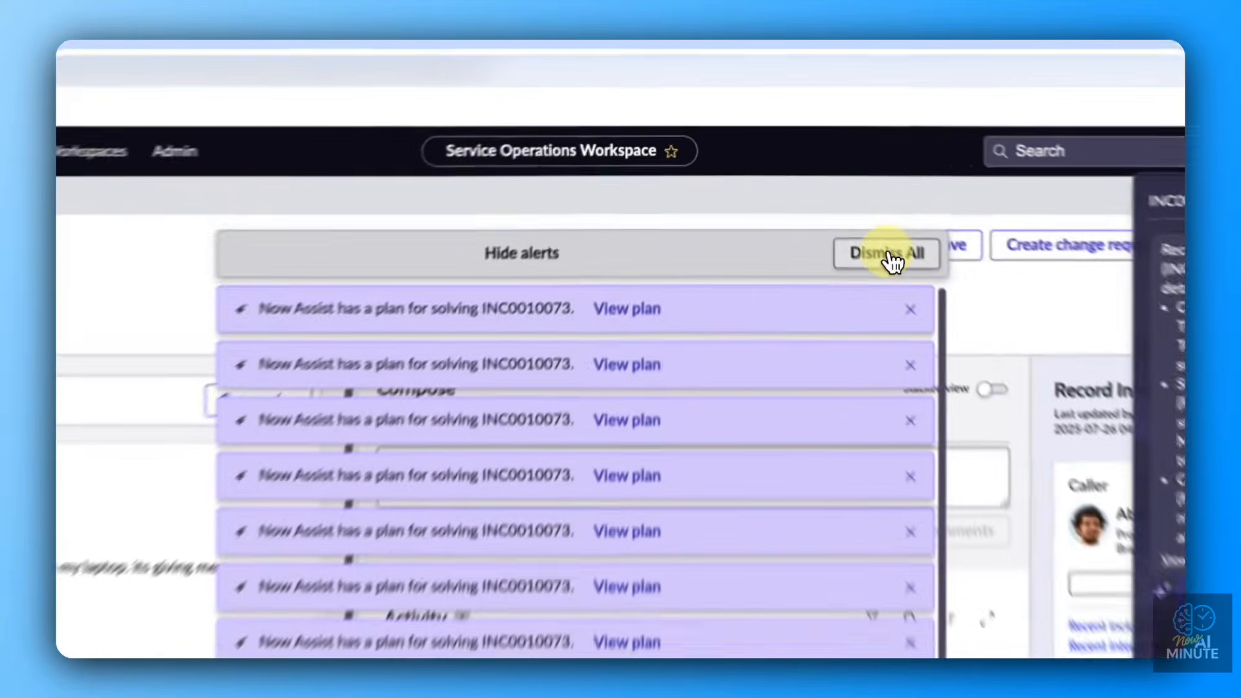
{"action": "left_click", "coordinate": [822, 187]}
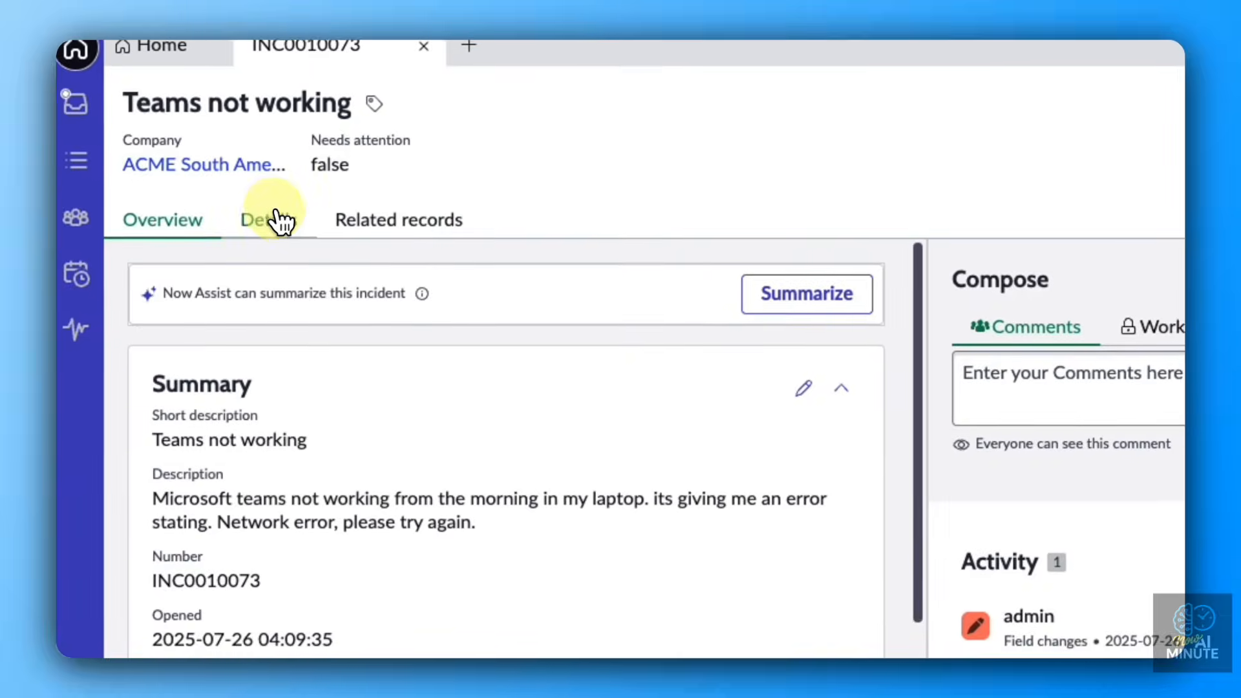
{"action": "left_click", "coordinate": [283, 223]}
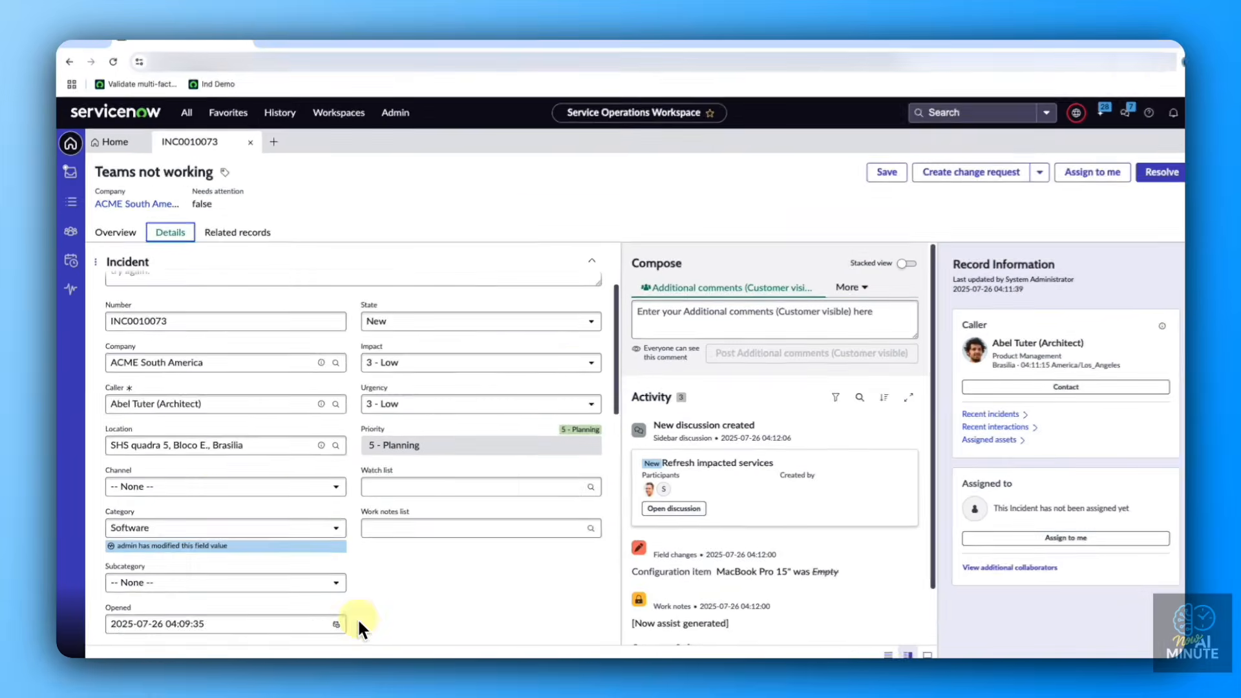
{"action": "scroll", "coordinate": [358, 621], "scroll_direction": "down", "scroll_amount": 2}
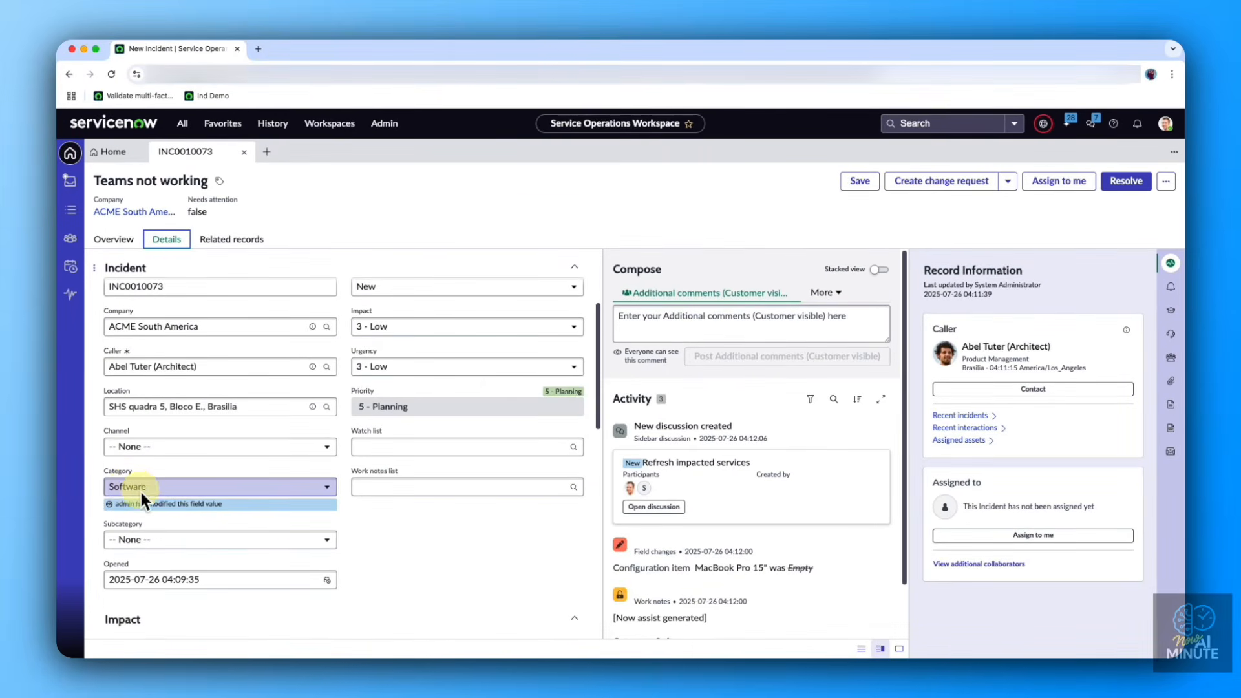
{"action": "scroll", "coordinate": [425, 592], "scroll_direction": "down", "scroll_amount": 8}
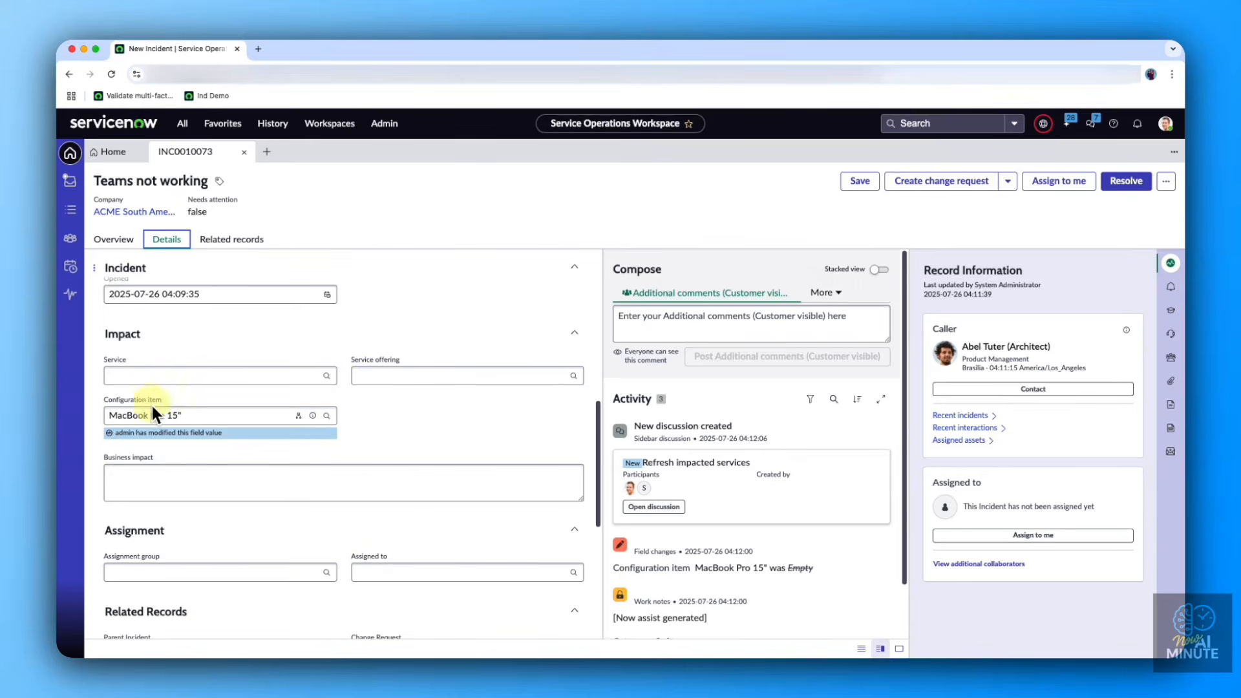
{"action": "scroll", "coordinate": [328, 388], "scroll_direction": "up", "scroll_amount": 4}
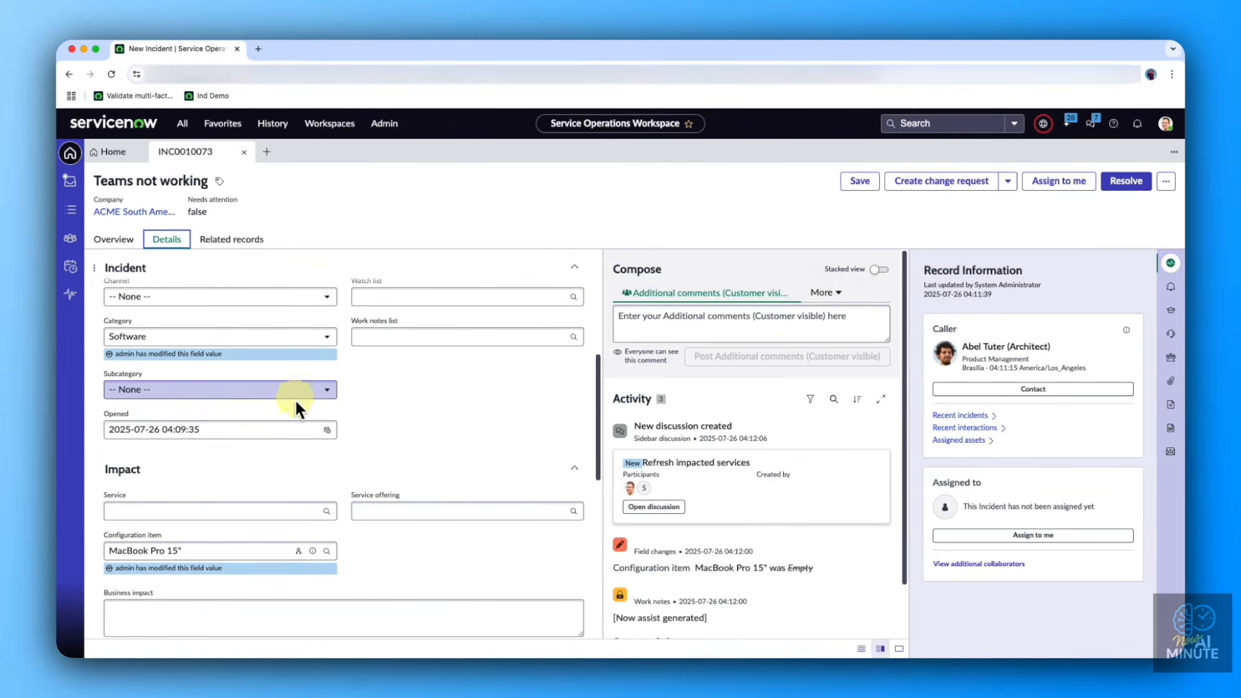
{"action": "scroll", "coordinate": [720, 456], "scroll_direction": "down", "scroll_amount": 2}
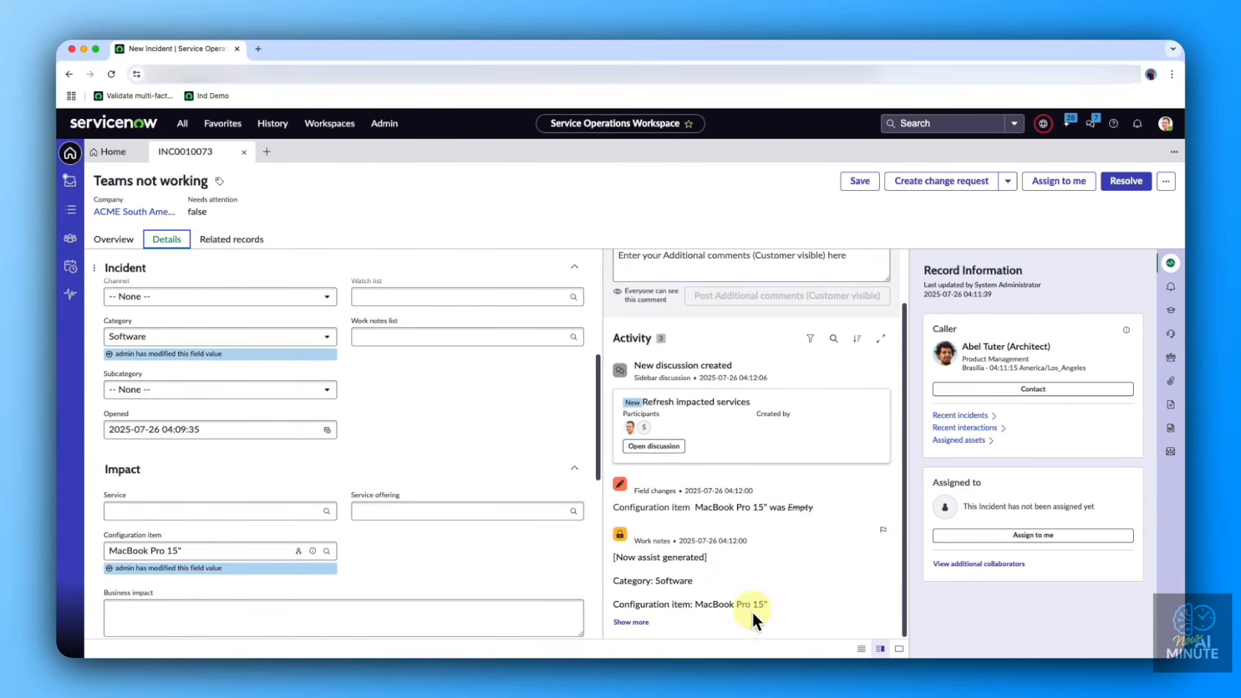
{"action": "scroll", "coordinate": [783, 577], "scroll_direction": "up", "scroll_amount": 2}
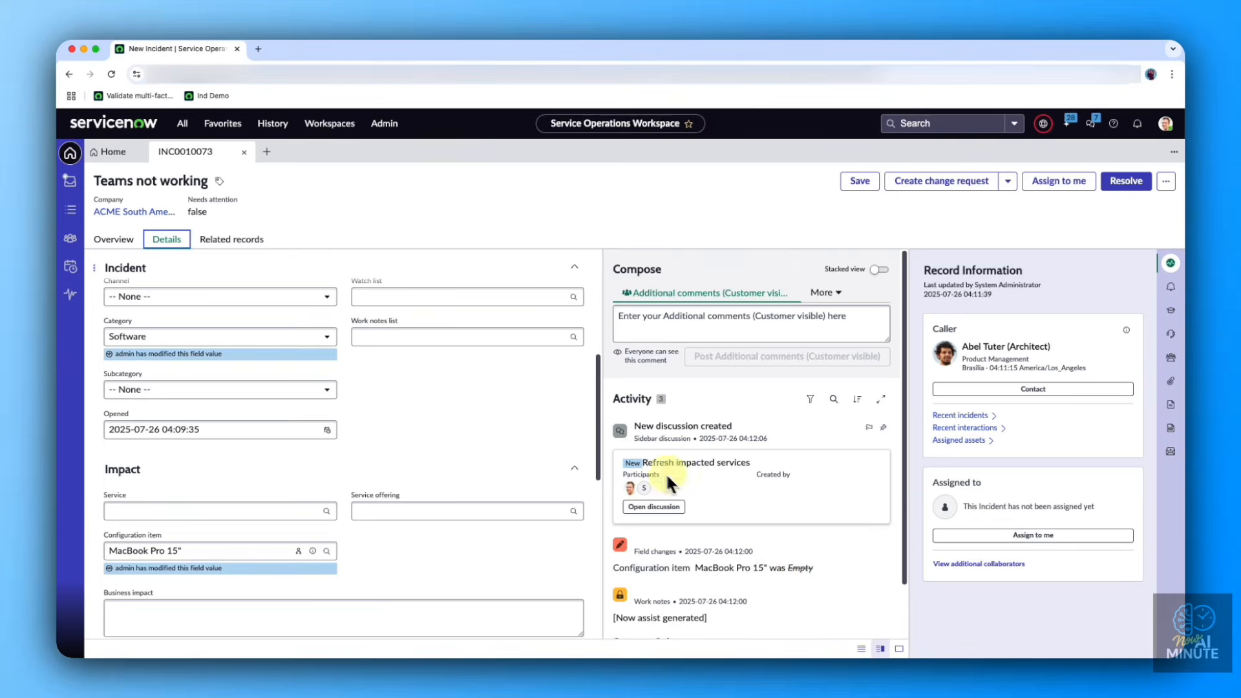
{"action": "scroll", "coordinate": [394, 383], "scroll_direction": "up", "scroll_amount": 2}
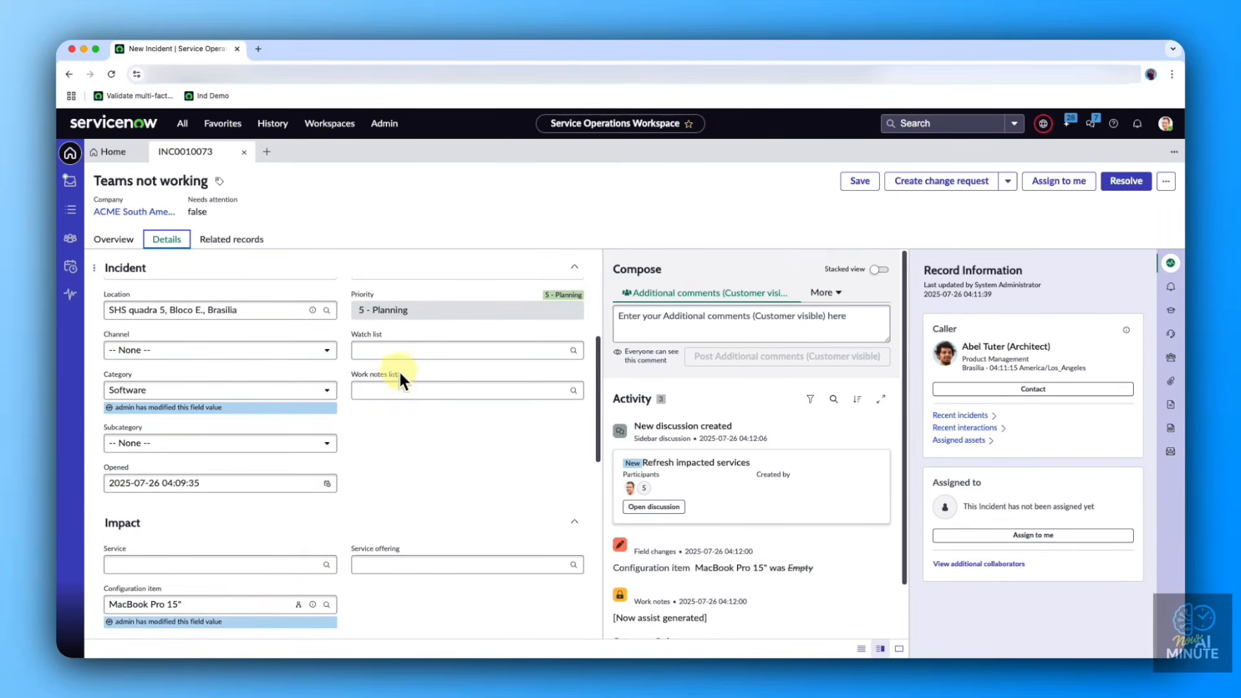
{"action": "scroll", "coordinate": [398, 370], "scroll_direction": "up", "scroll_amount": 8}
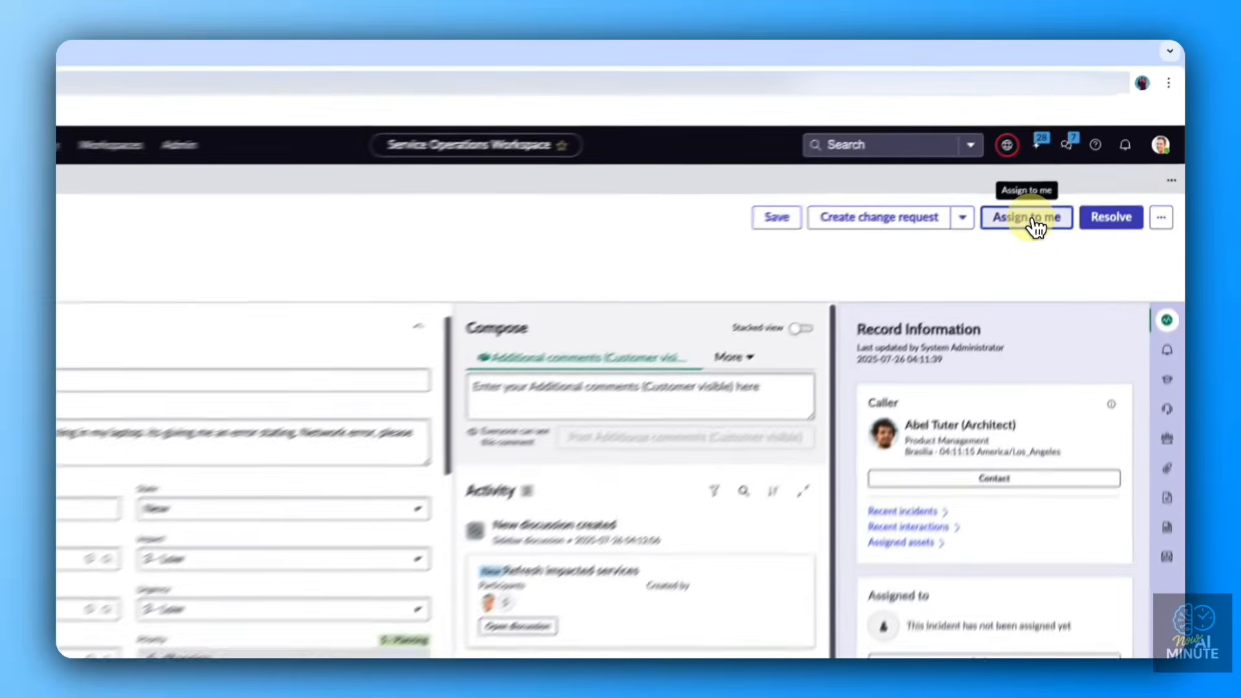
- Assign the incident to yourself, show the new alerts and view the first Now Assist plan
{"action": "left_click", "coordinate": [1033, 219]}
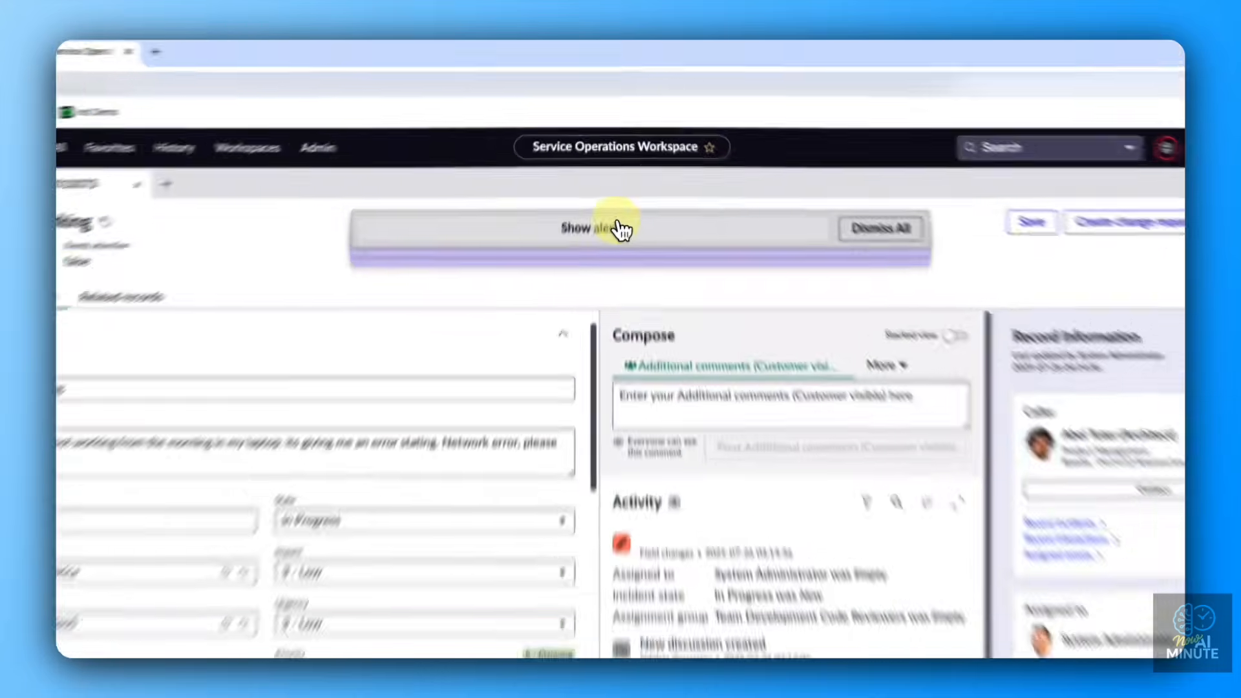
{"action": "left_click", "coordinate": [608, 185]}
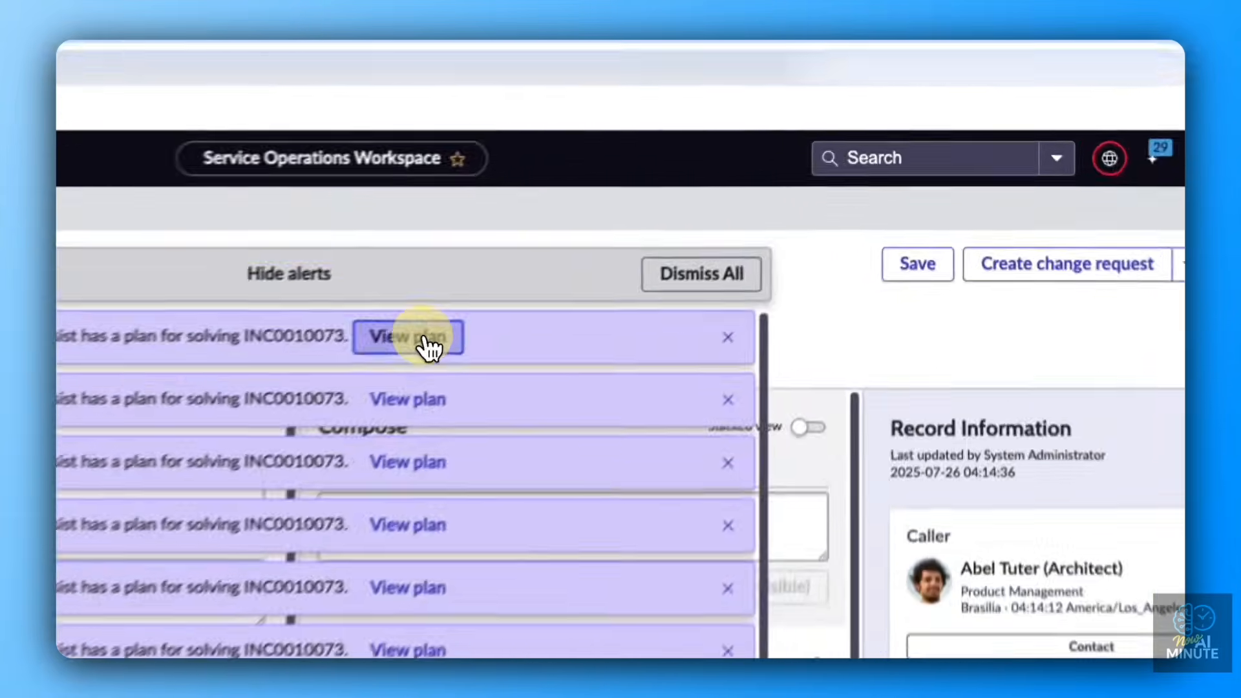
{"action": "left_click", "coordinate": [671, 223]}
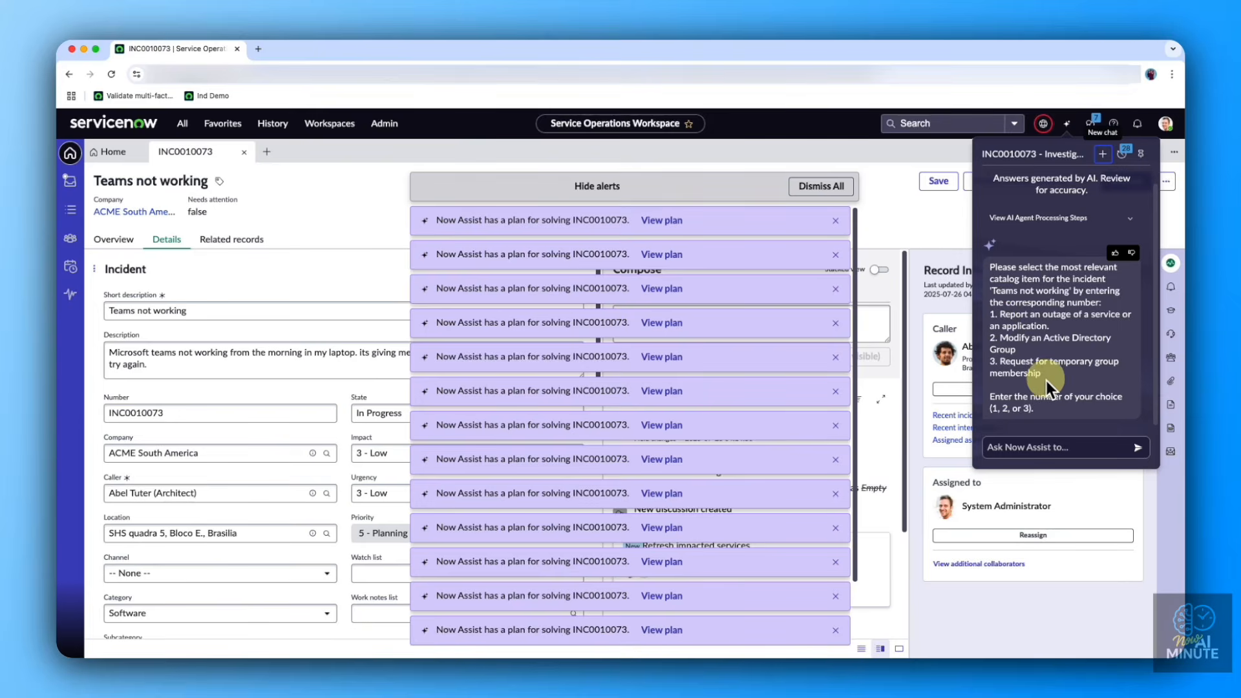
- Answer Now Assist's catalog item question with "Its is not relevant to any of above options." and send it
{"action": "left_click", "coordinate": [1051, 446]}
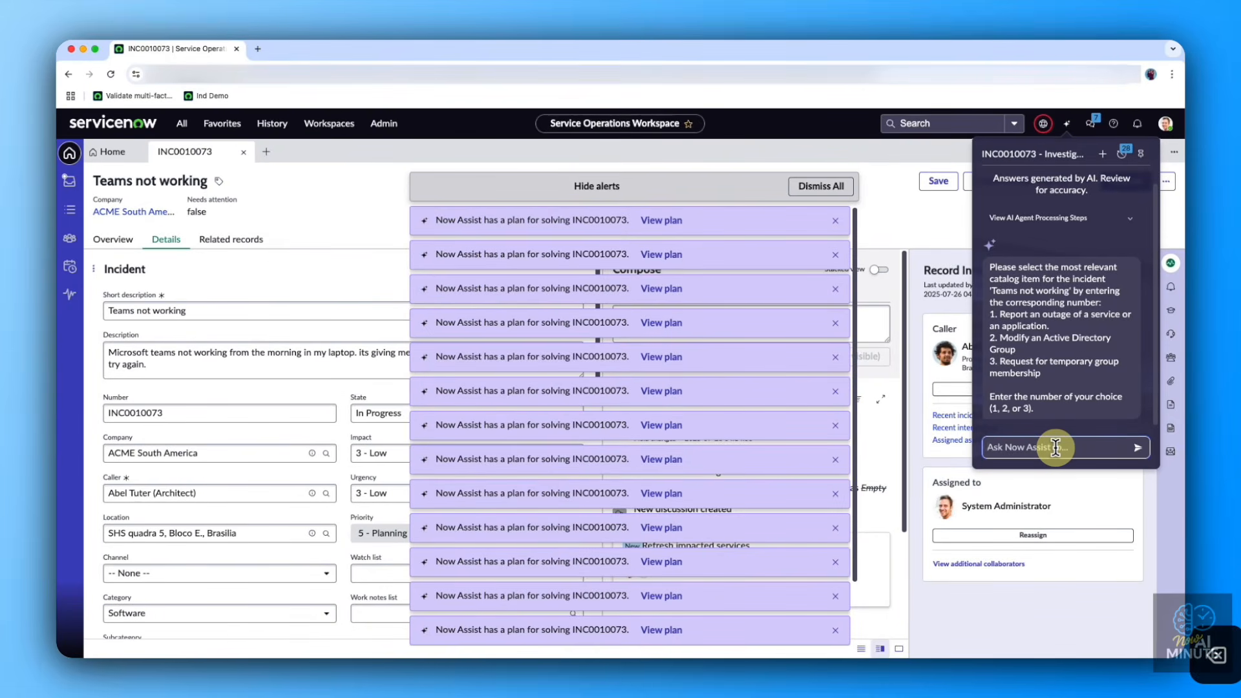
{"action": "type", "text": "Its is not r"}
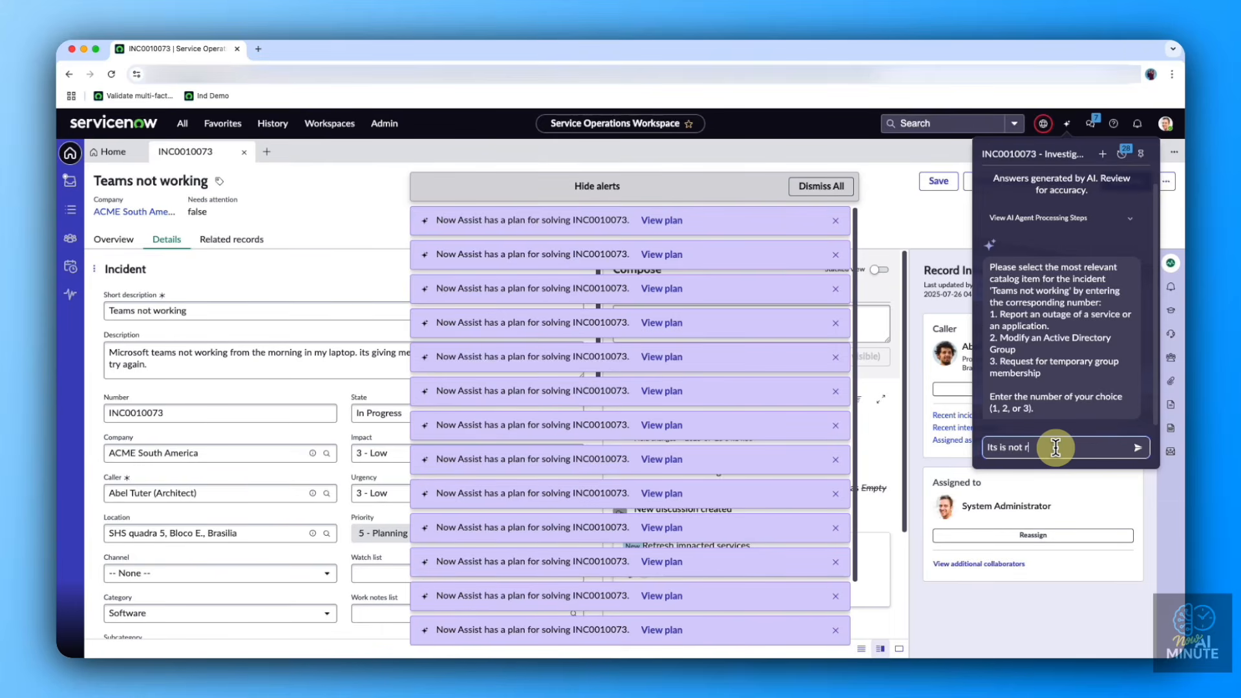
{"action": "type", "text": "elevant to any of above options."}
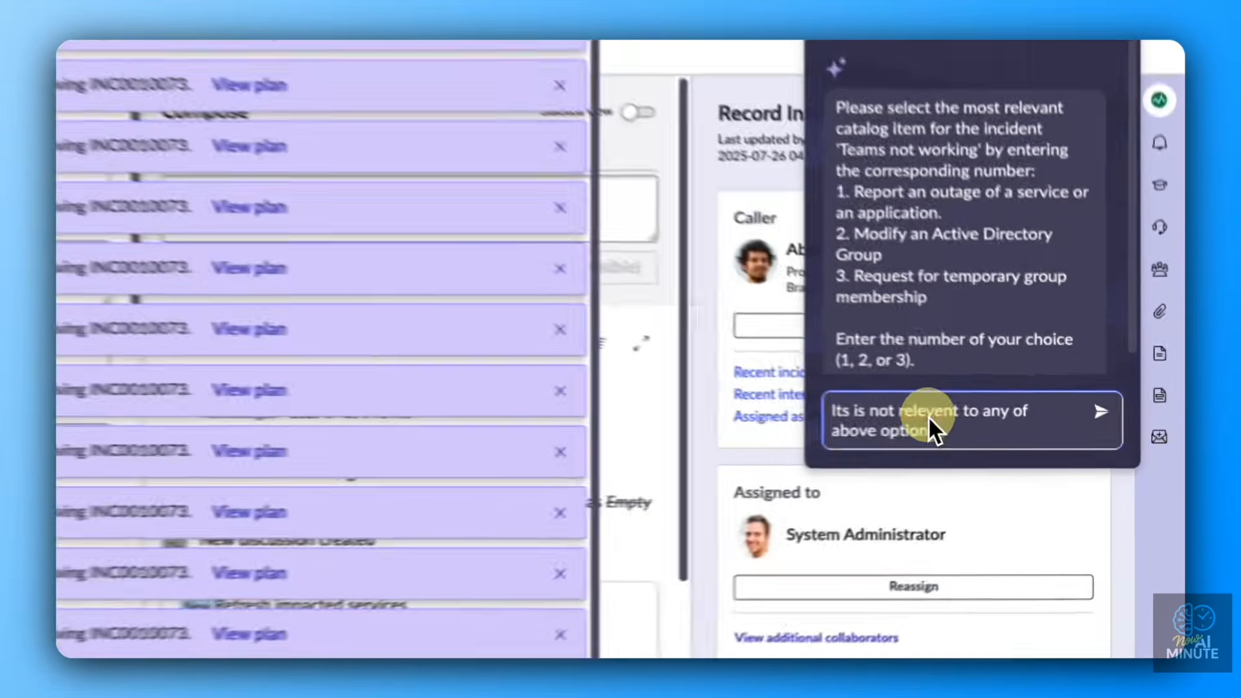
{"action": "right_click", "coordinate": [1042, 435]}
{"action": "left_click", "coordinate": [945, 265]}
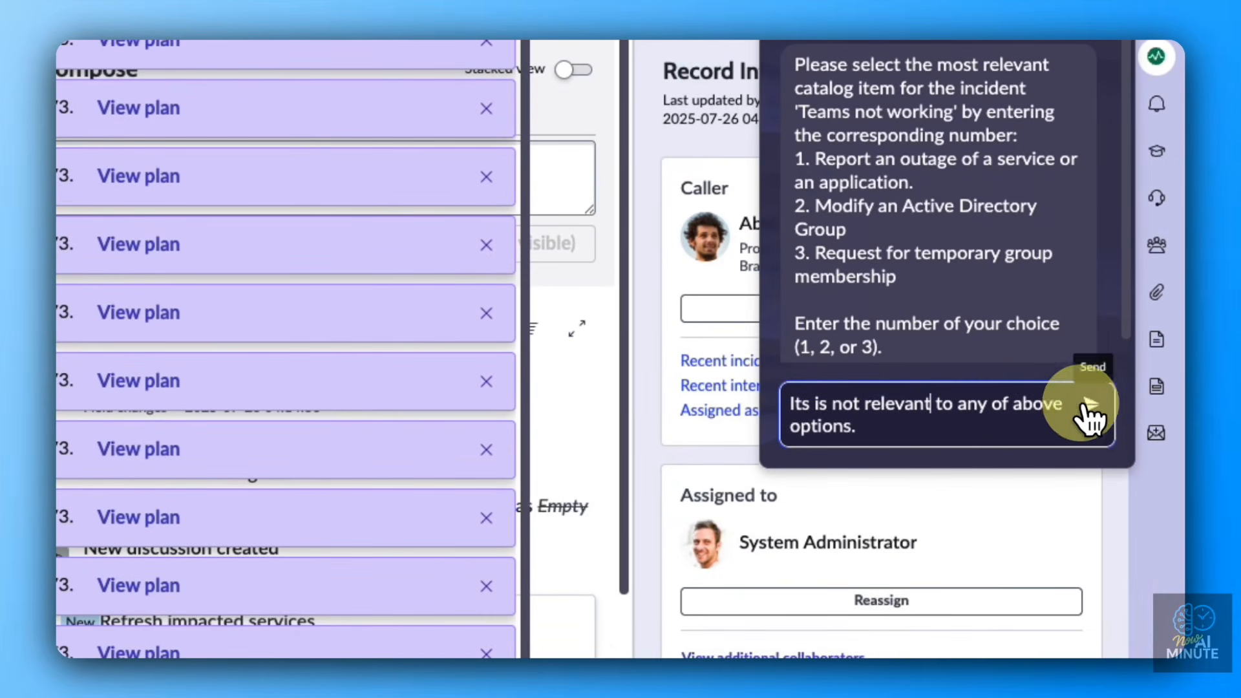
{"action": "left_click", "coordinate": [1096, 408]}
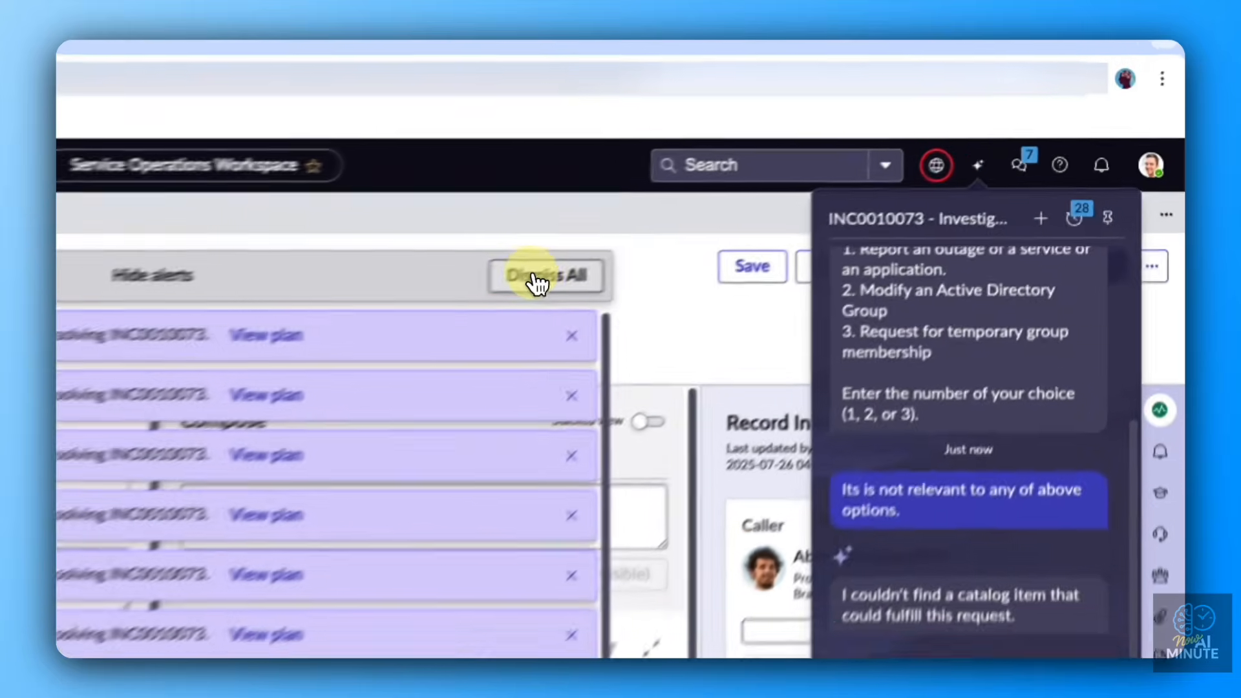
- Dismiss all alerts, reopen Now Assist and read the full proposed resolution plan together with its sources
{"action": "left_click", "coordinate": [821, 186]}
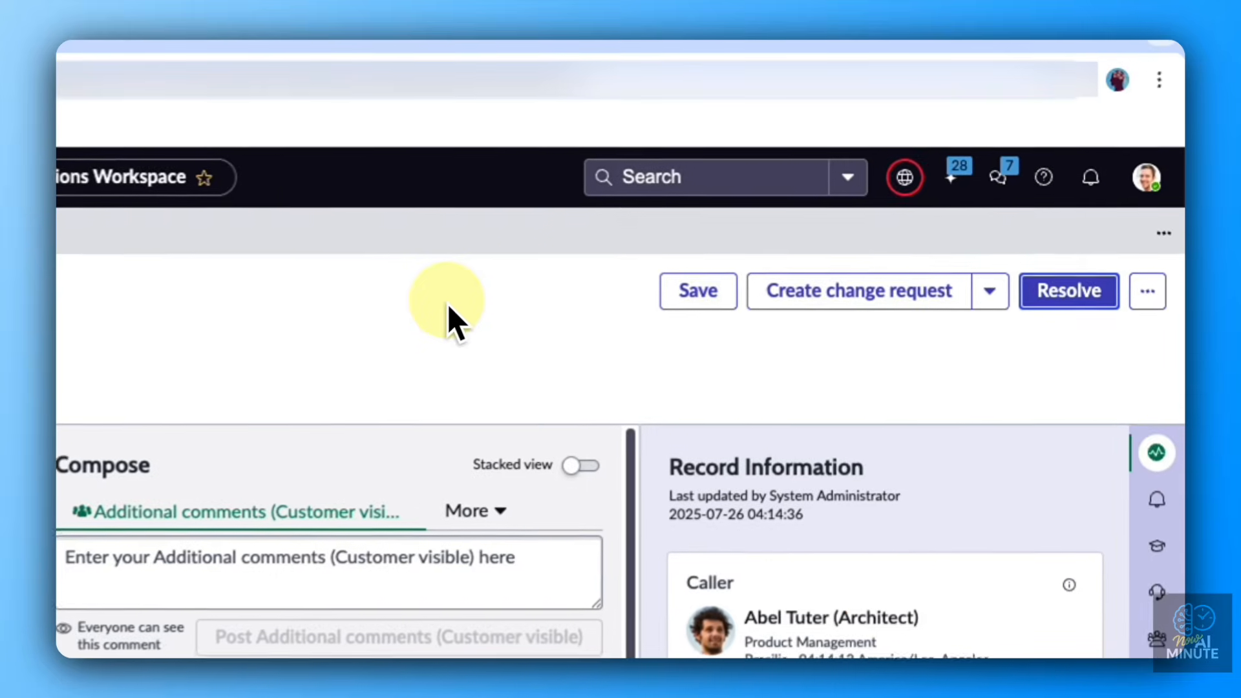
{"action": "left_click", "coordinate": [981, 169]}
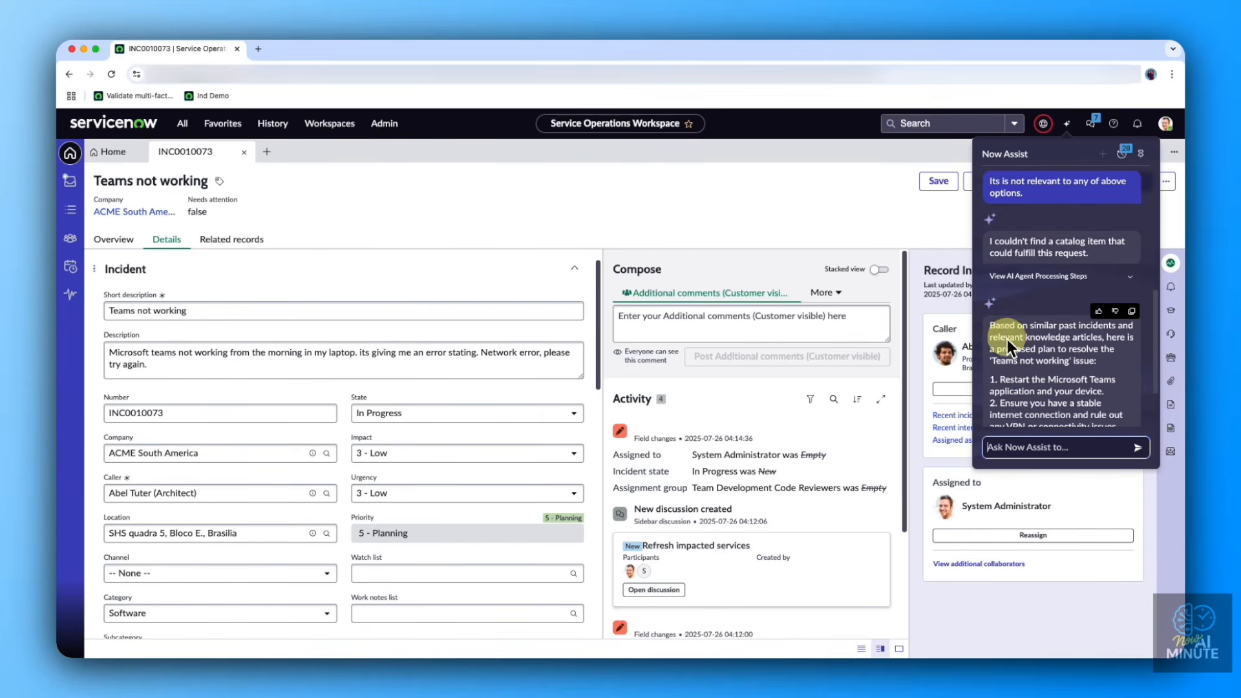
{"action": "scroll", "coordinate": [1014, 354], "scroll_direction": "down", "scroll_amount": 1}
{"action": "scroll", "coordinate": [1021, 356], "scroll_direction": "down", "scroll_amount": 1}
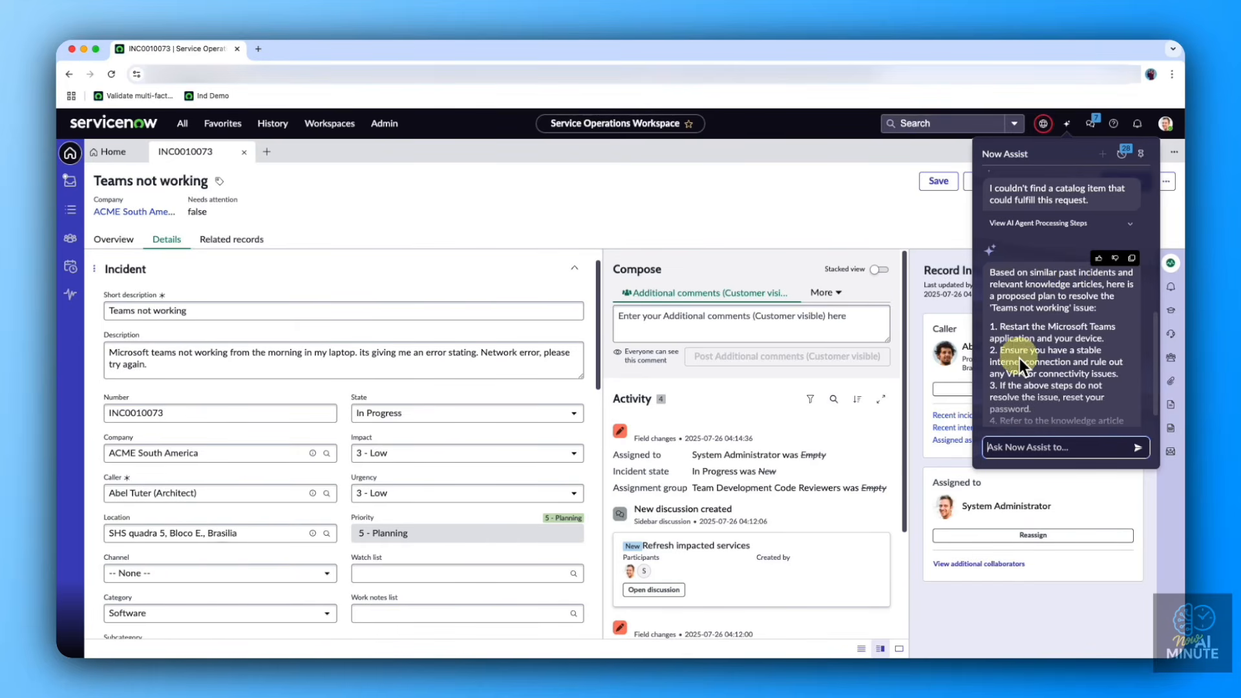
{"action": "scroll", "coordinate": [1020, 359], "scroll_direction": "down", "scroll_amount": 1}
{"action": "left_click", "coordinate": [1010, 410]}
{"action": "scroll", "coordinate": [1027, 265], "scroll_direction": "down", "scroll_amount": 3}
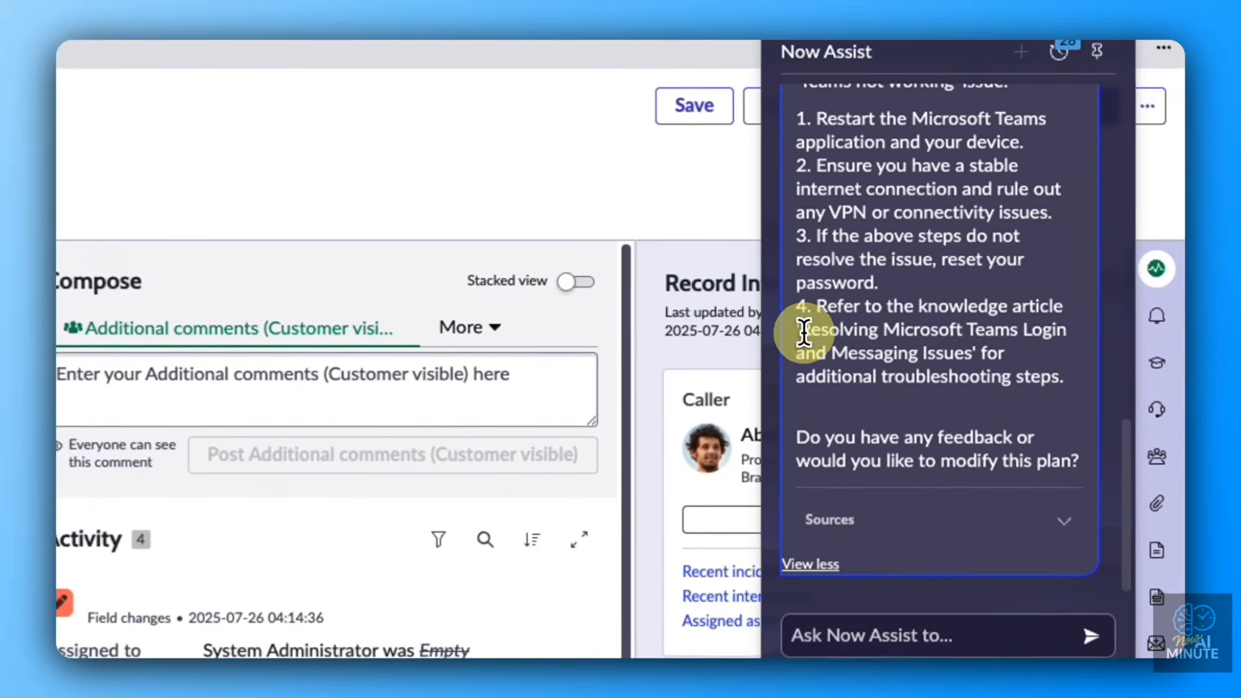
{"action": "left_click_drag", "start_coordinate": [804, 333], "coordinate": [1046, 344]}
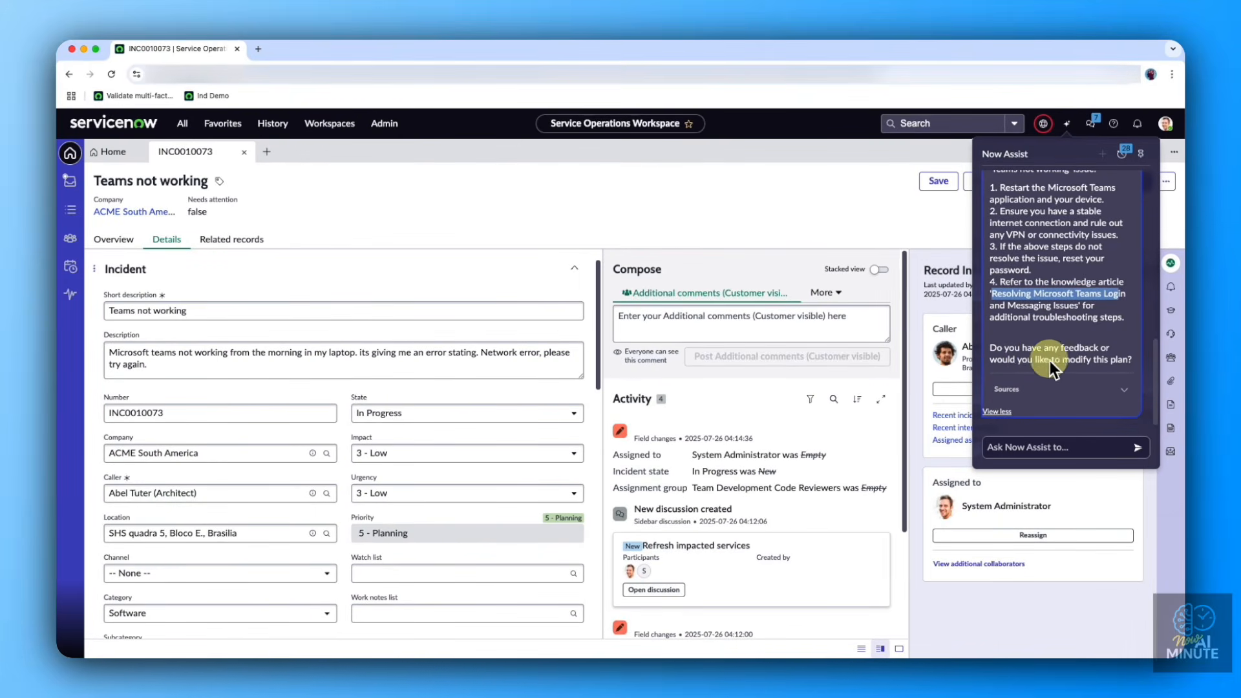
{"action": "left_click", "coordinate": [1052, 449]}
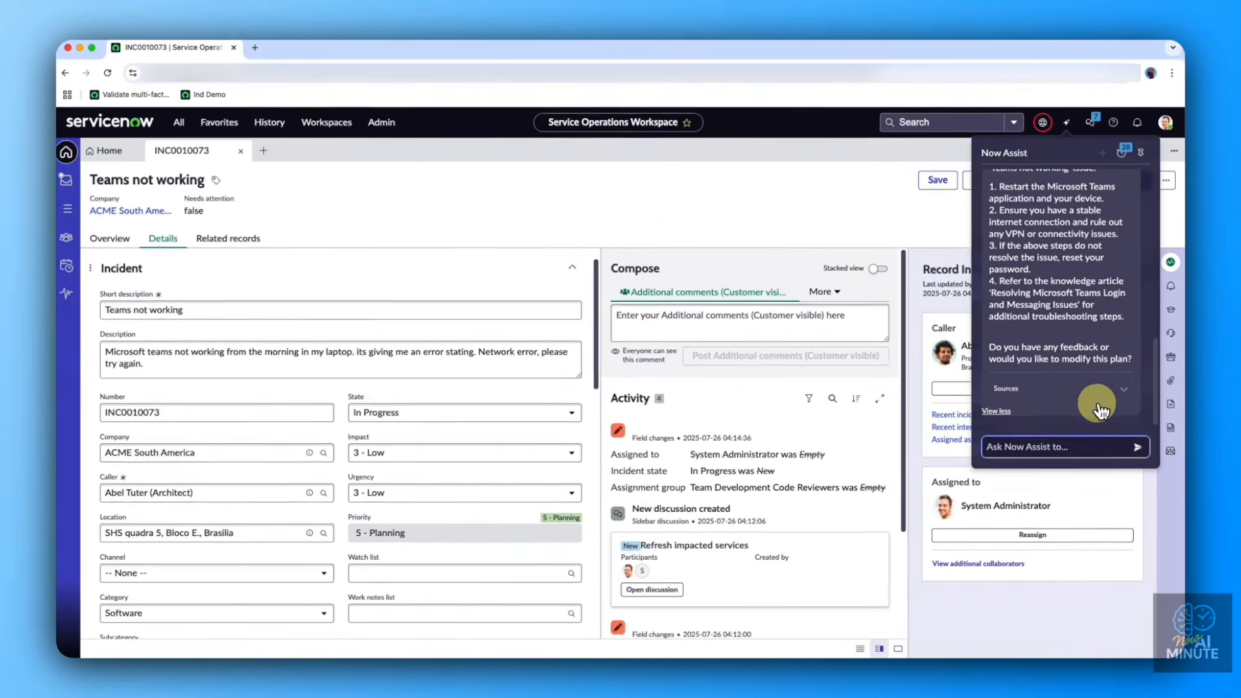
{"action": "left_click", "coordinate": [1122, 387]}
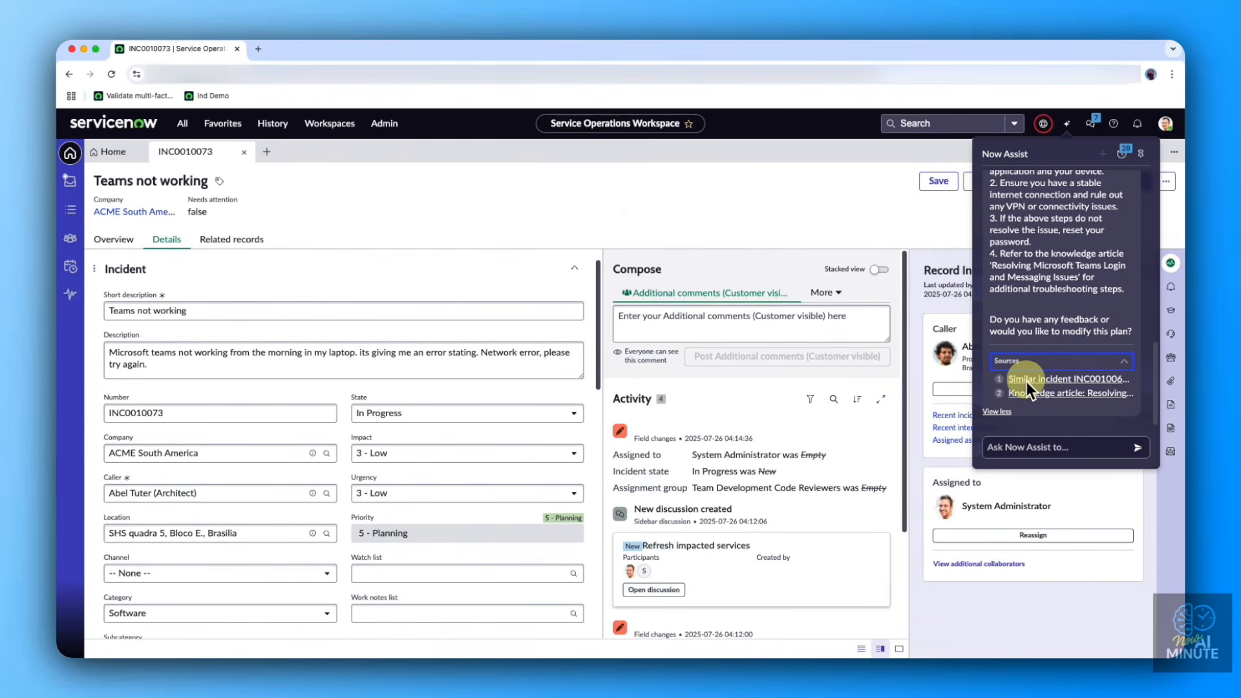
- Reply "Thank you." to Now Assist and expand the generated additional comment in the incident's activity
{"action": "left_click", "coordinate": [1017, 447]}
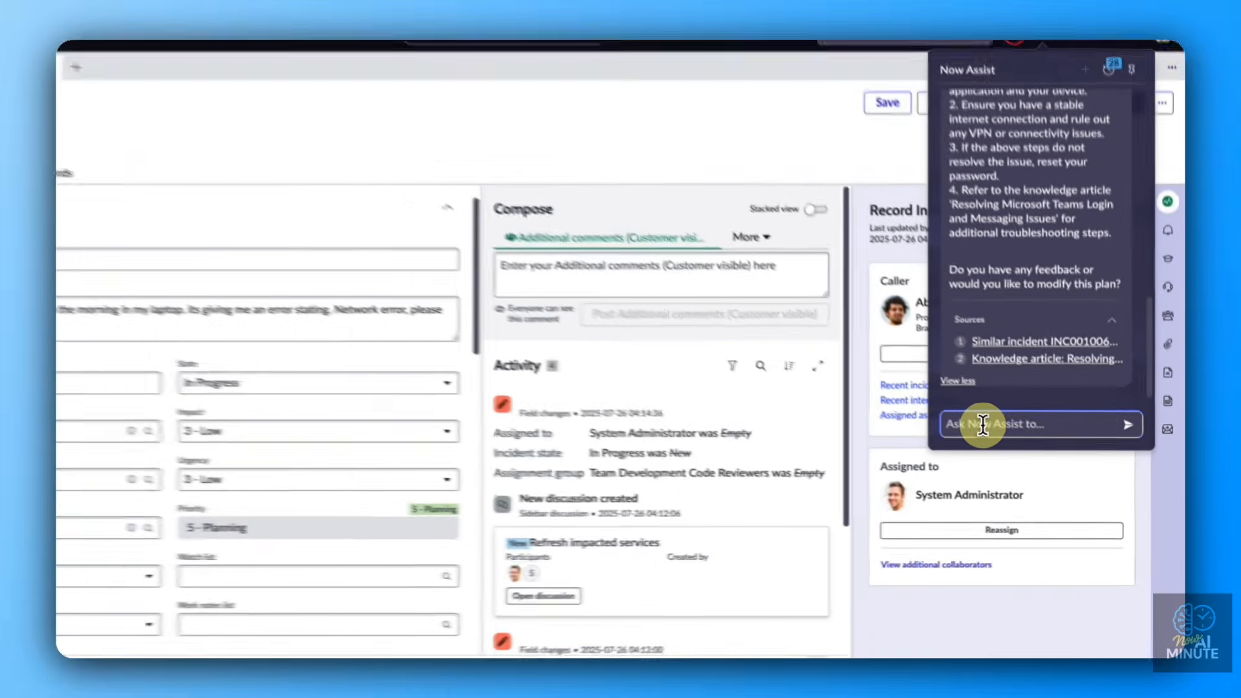
{"action": "type", "text": "Thank you"}
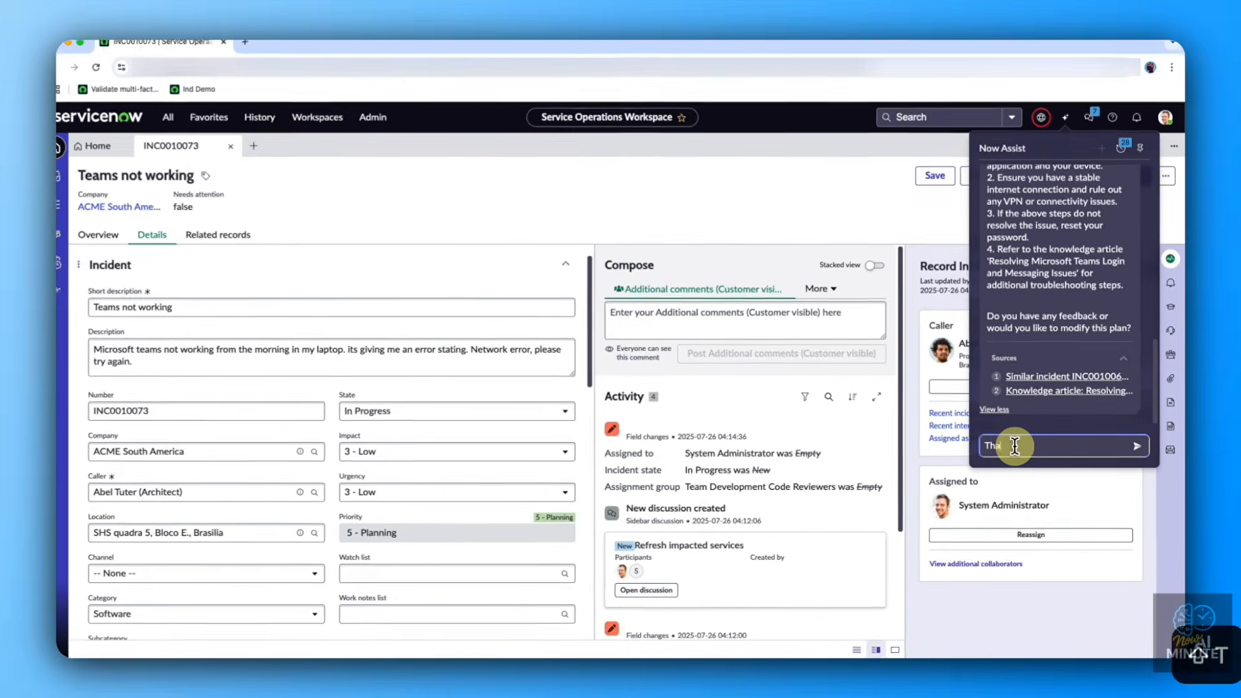
{"action": "type", "text": "."}
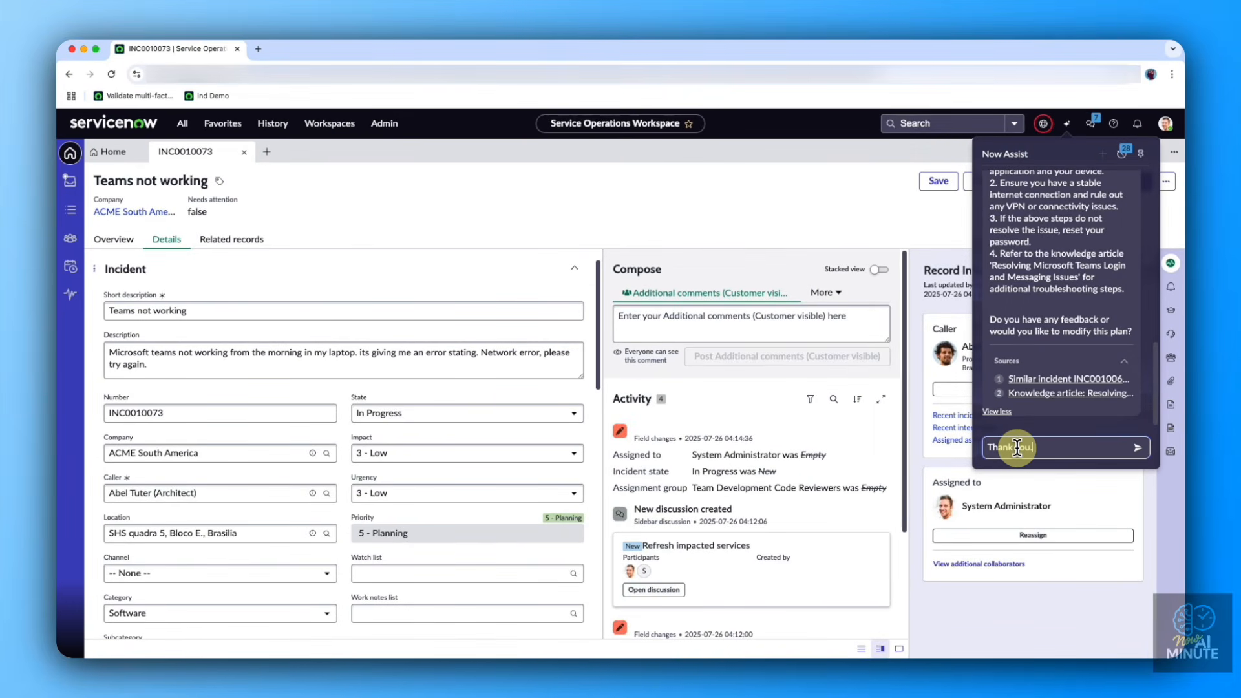
{"action": "key", "text": "Return"}
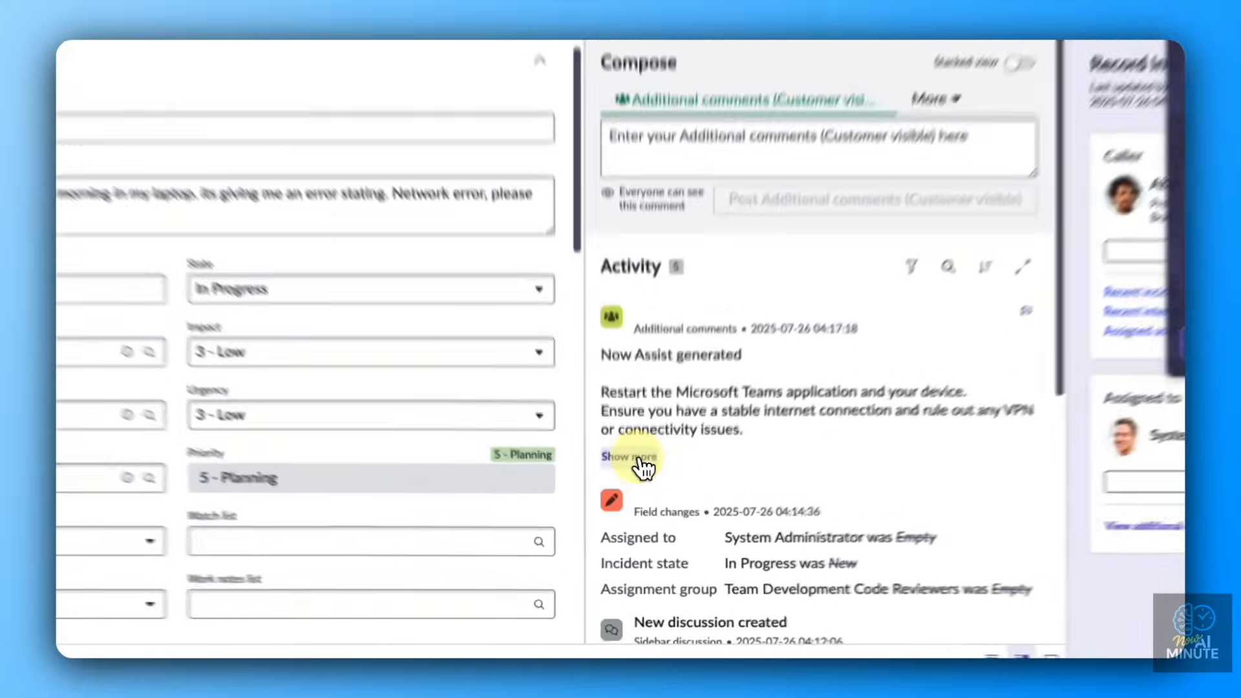
{"action": "left_click", "coordinate": [639, 459]}
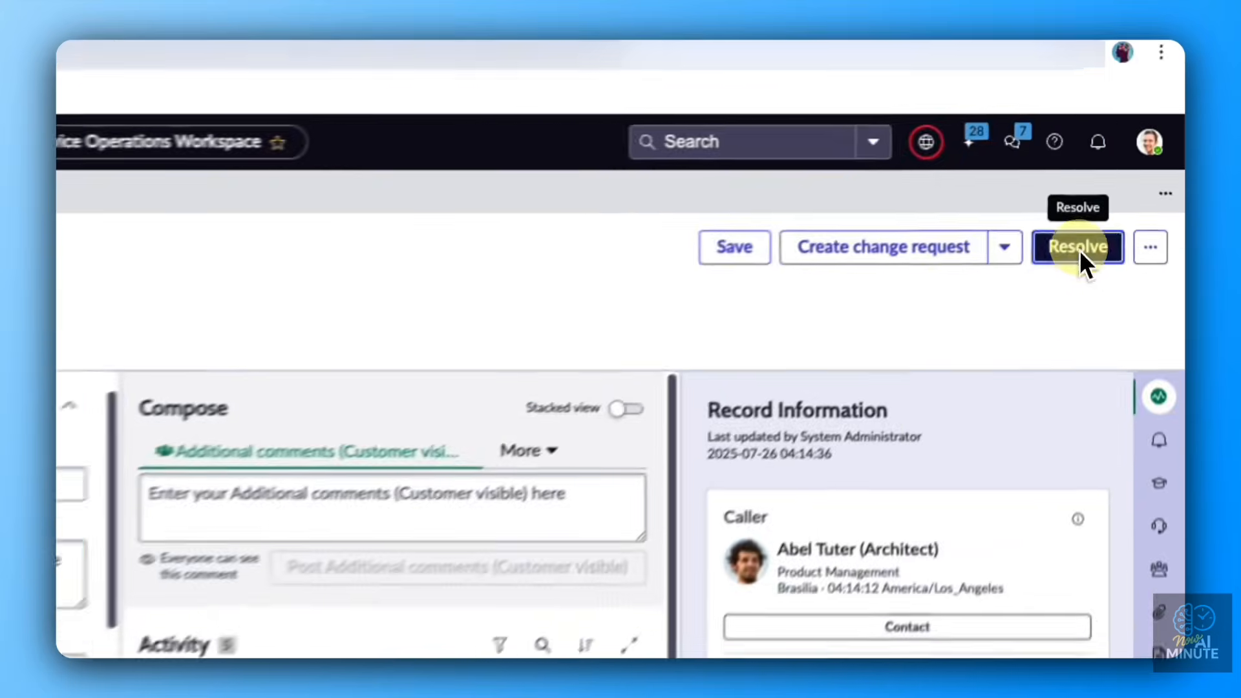
- Start resolving the incident and set the resolution code to Solution provided
{"action": "left_click", "coordinate": [1079, 249]}
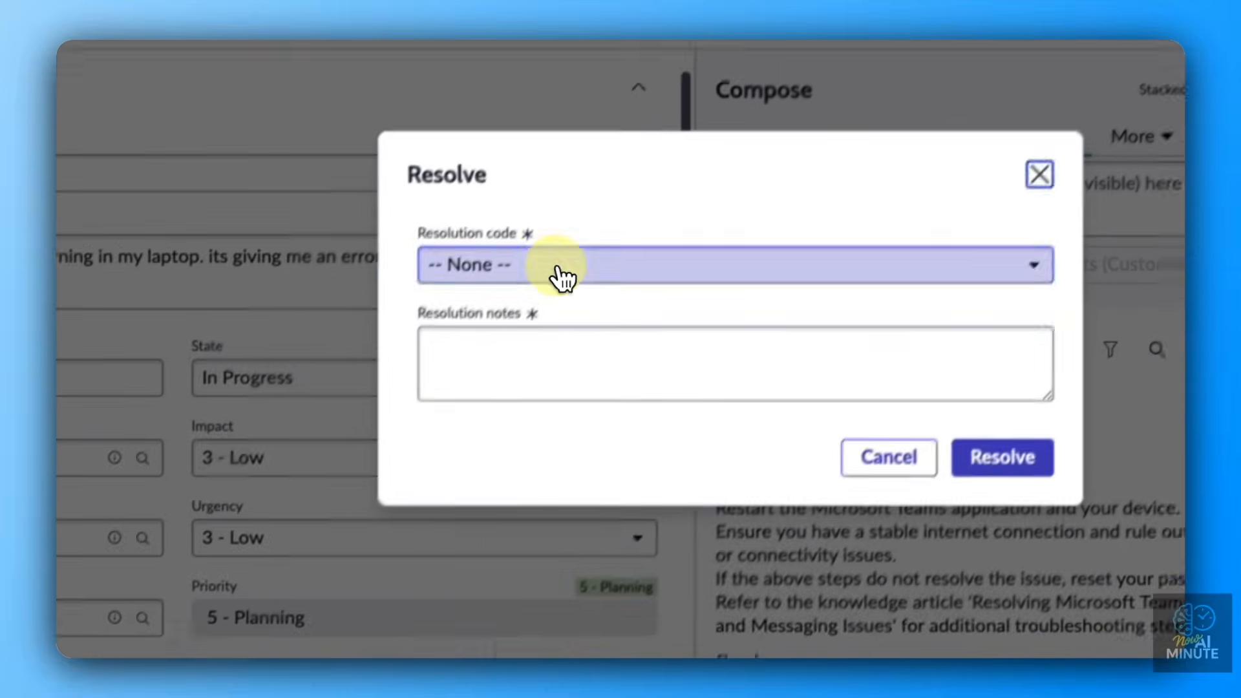
{"action": "left_click", "coordinate": [288, 472]}
{"action": "scroll", "coordinate": [646, 452], "scroll_direction": "down", "scroll_amount": 1}
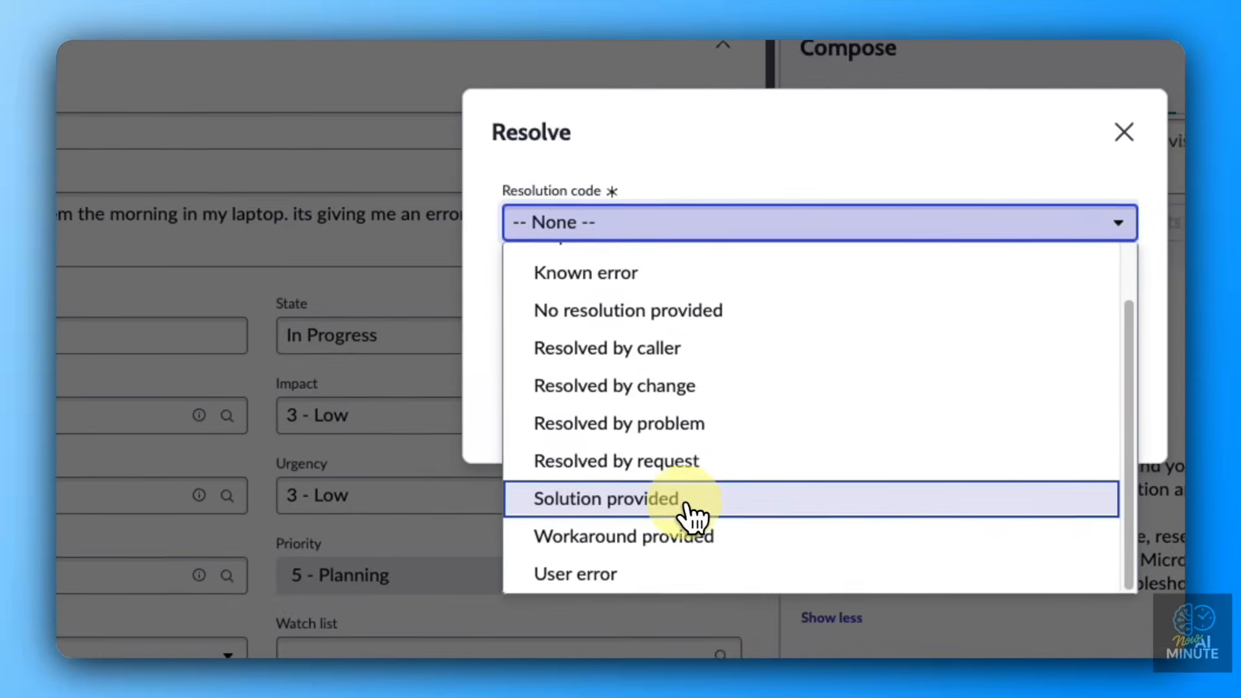
{"action": "left_click", "coordinate": [650, 514]}
- Generate the resolution notes with Now Assist, read through the suggested root cause and resolution steps, and insert them into the notes
{"action": "left_click", "coordinate": [596, 319]}
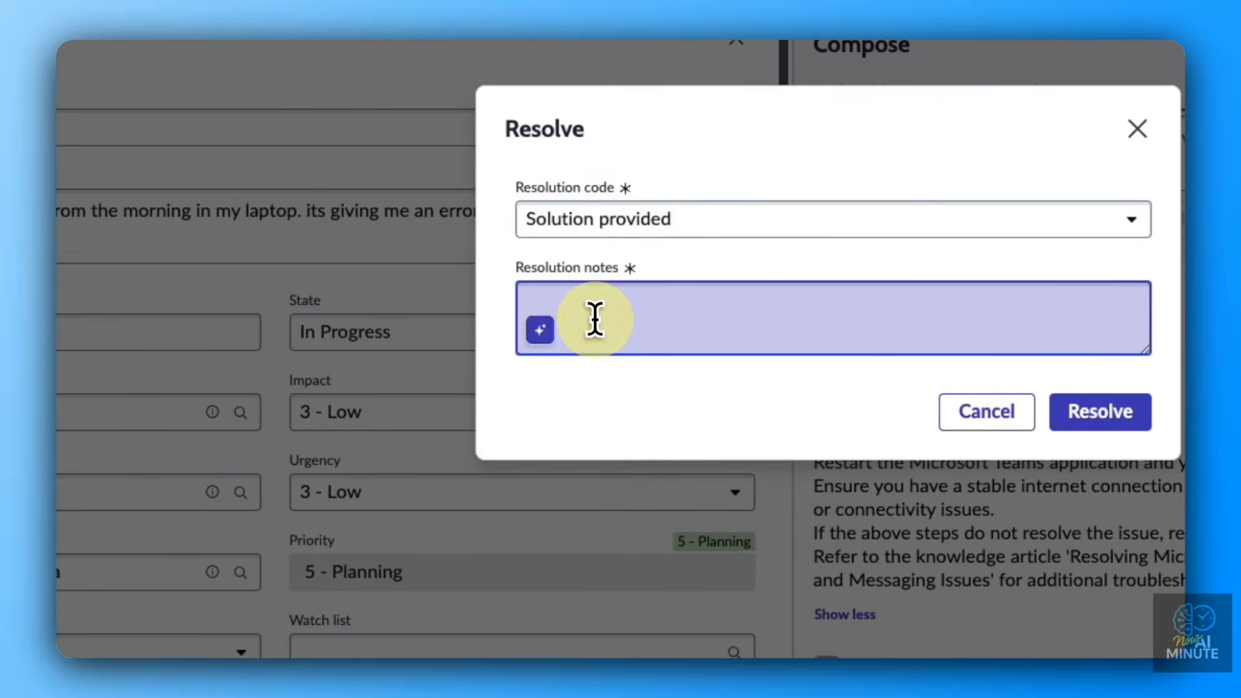
{"action": "left_click", "coordinate": [541, 332]}
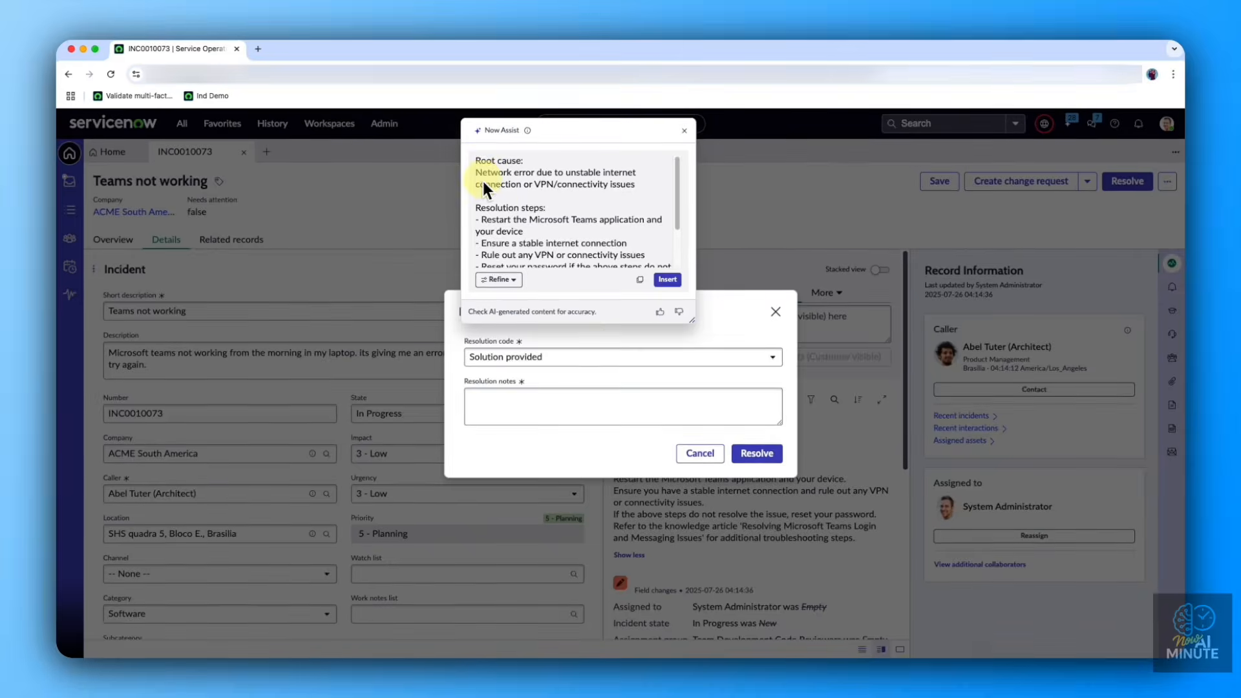
{"action": "scroll", "coordinate": [532, 207], "scroll_direction": "down", "scroll_amount": 2}
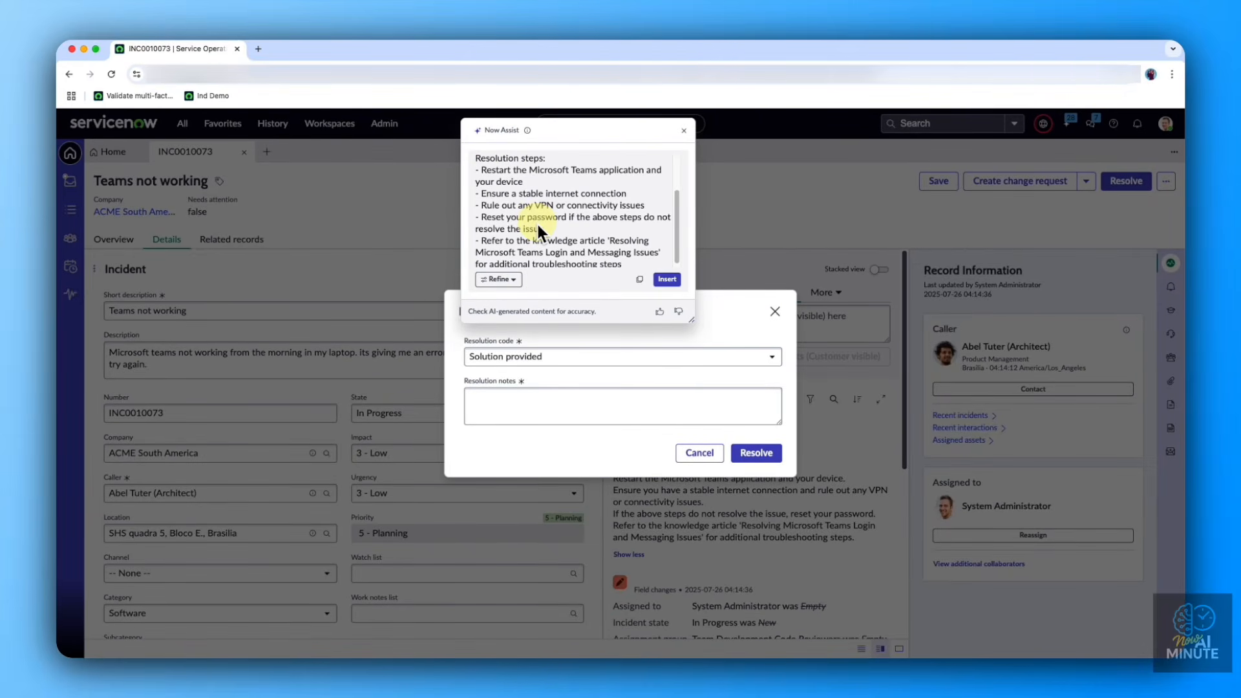
{"action": "scroll", "coordinate": [538, 218], "scroll_direction": "up", "scroll_amount": 2}
{"action": "scroll", "coordinate": [539, 220], "scroll_direction": "down", "scroll_amount": 2}
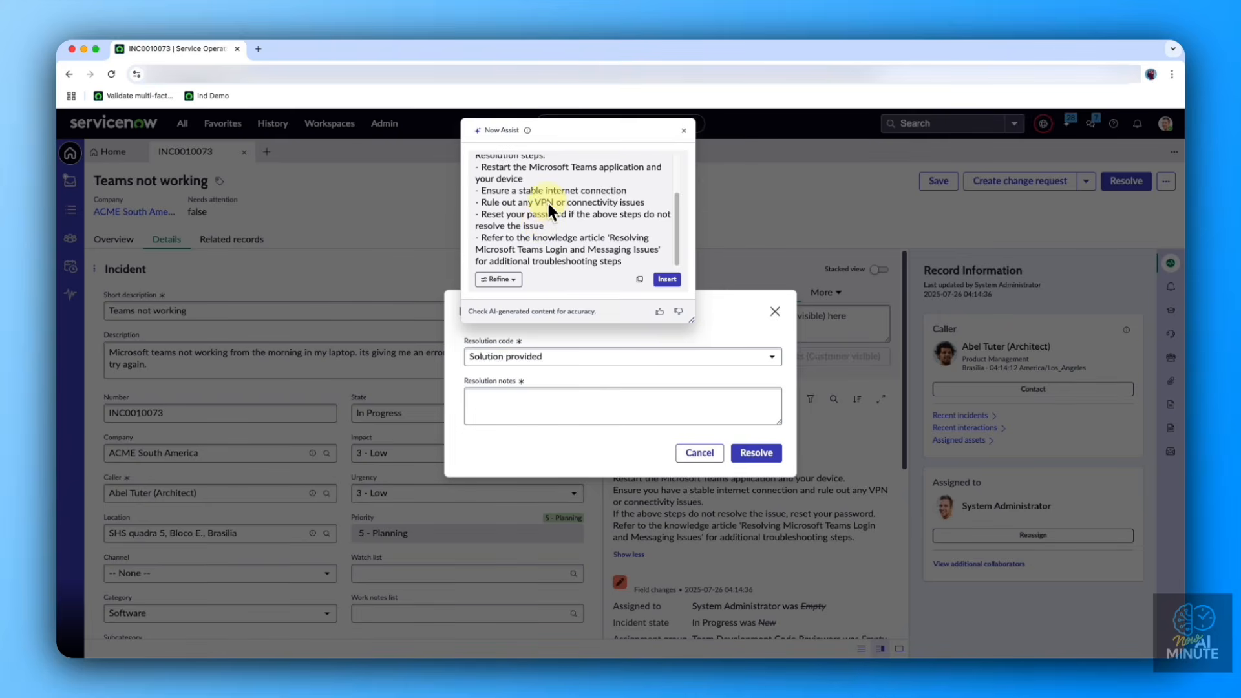
{"action": "scroll", "coordinate": [557, 242], "scroll_direction": "up", "scroll_amount": 2}
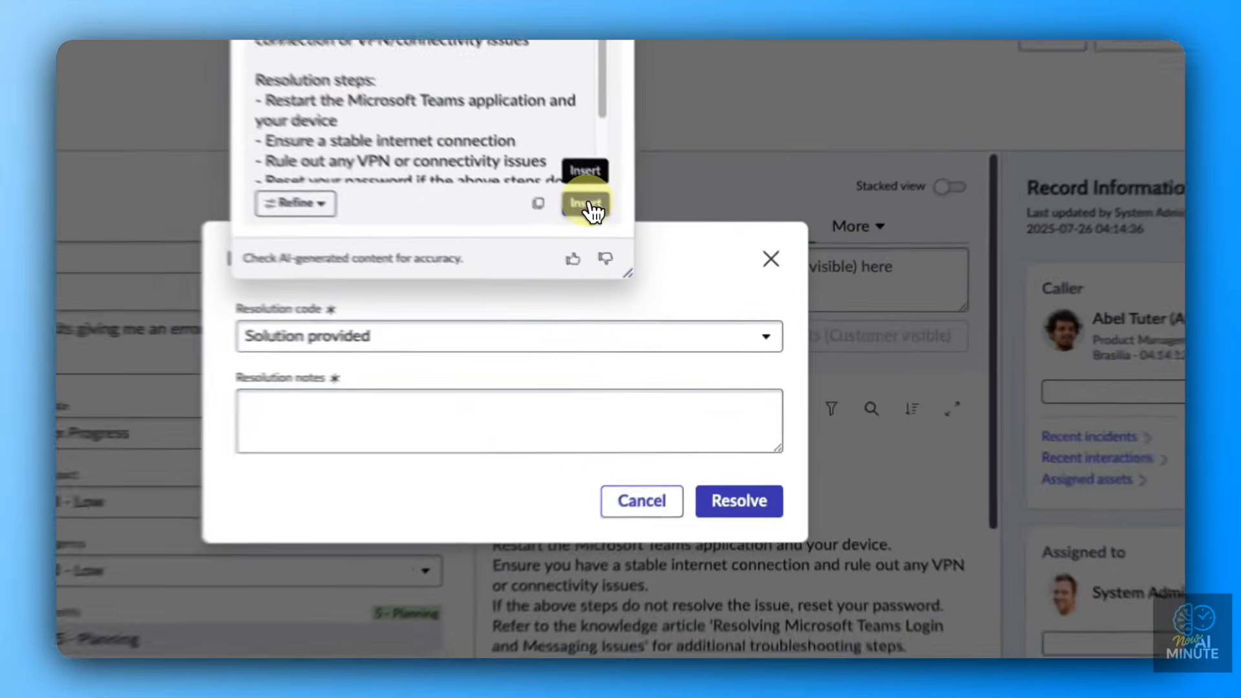
{"action": "left_click", "coordinate": [586, 204]}
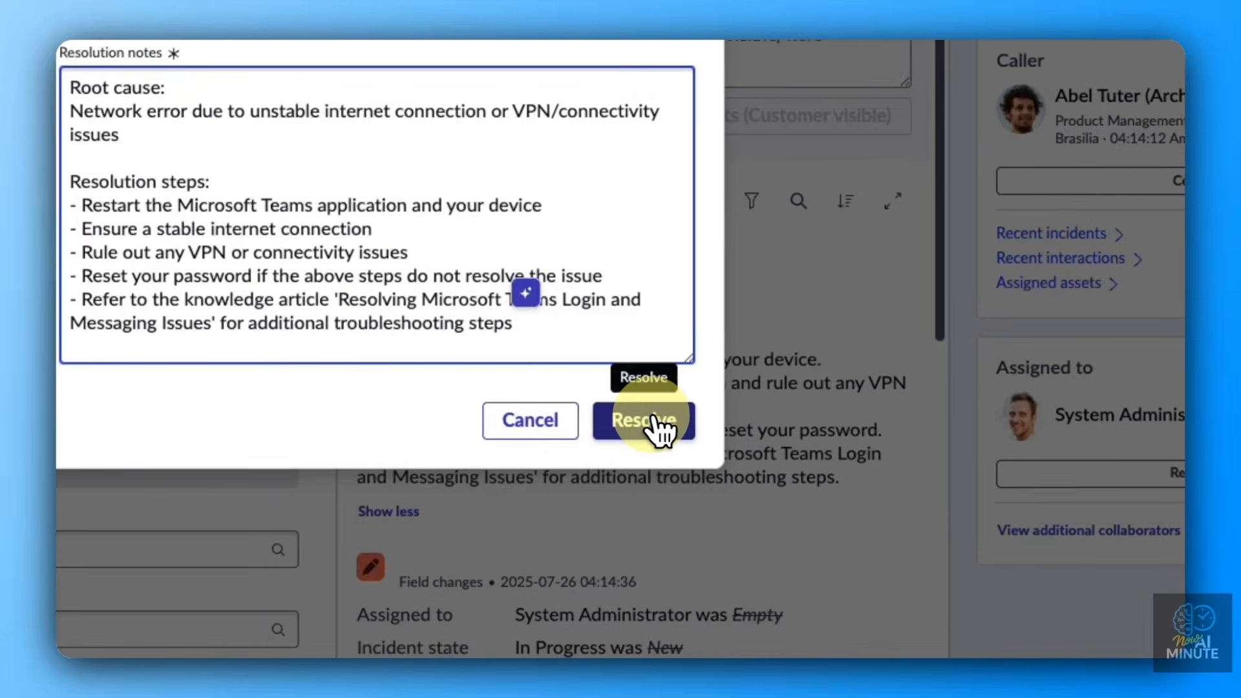
- Resolve the incident with the inserted notes and review the newest field changes in its activity
{"action": "left_click", "coordinate": [658, 427]}
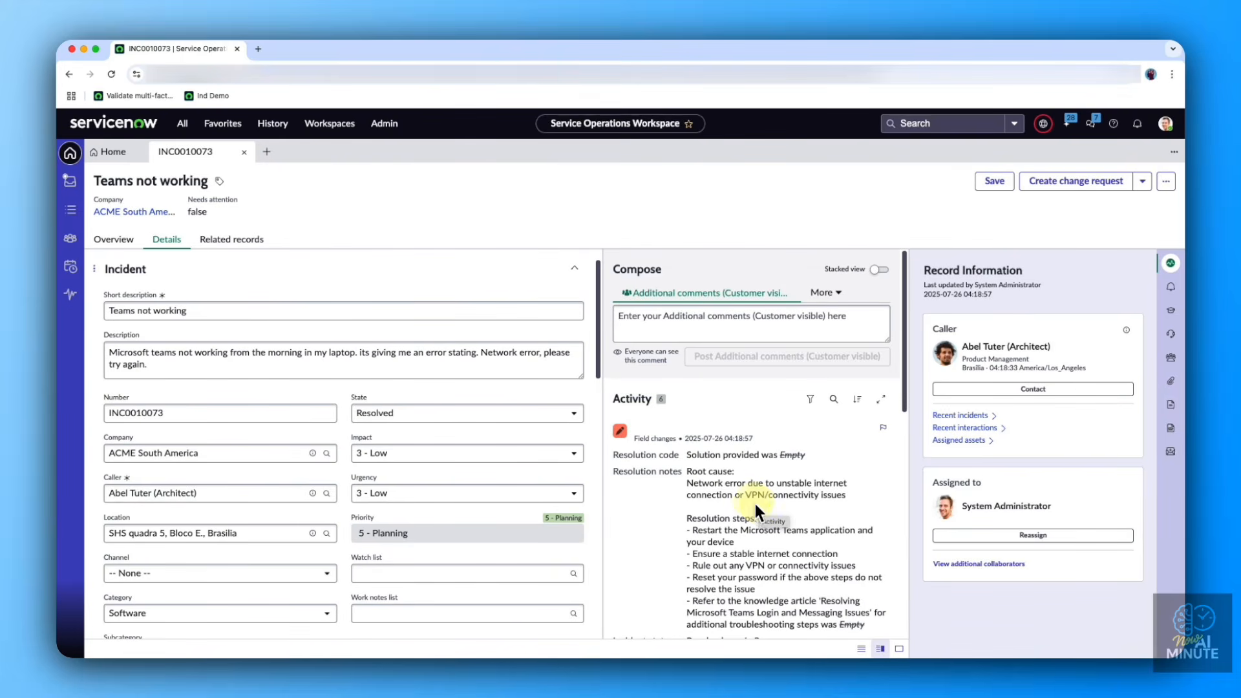
{"action": "scroll", "coordinate": [702, 466], "scroll_direction": "down", "scroll_amount": 1}
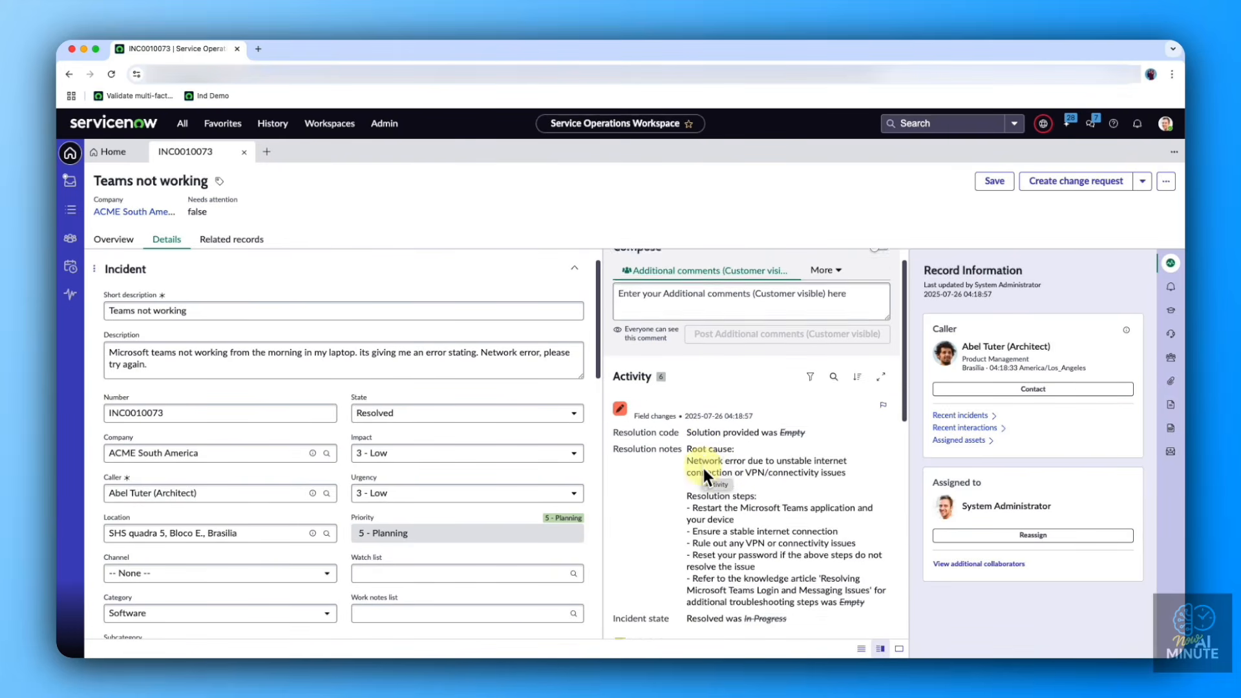
{"action": "scroll", "coordinate": [712, 464], "scroll_direction": "down", "scroll_amount": 1}
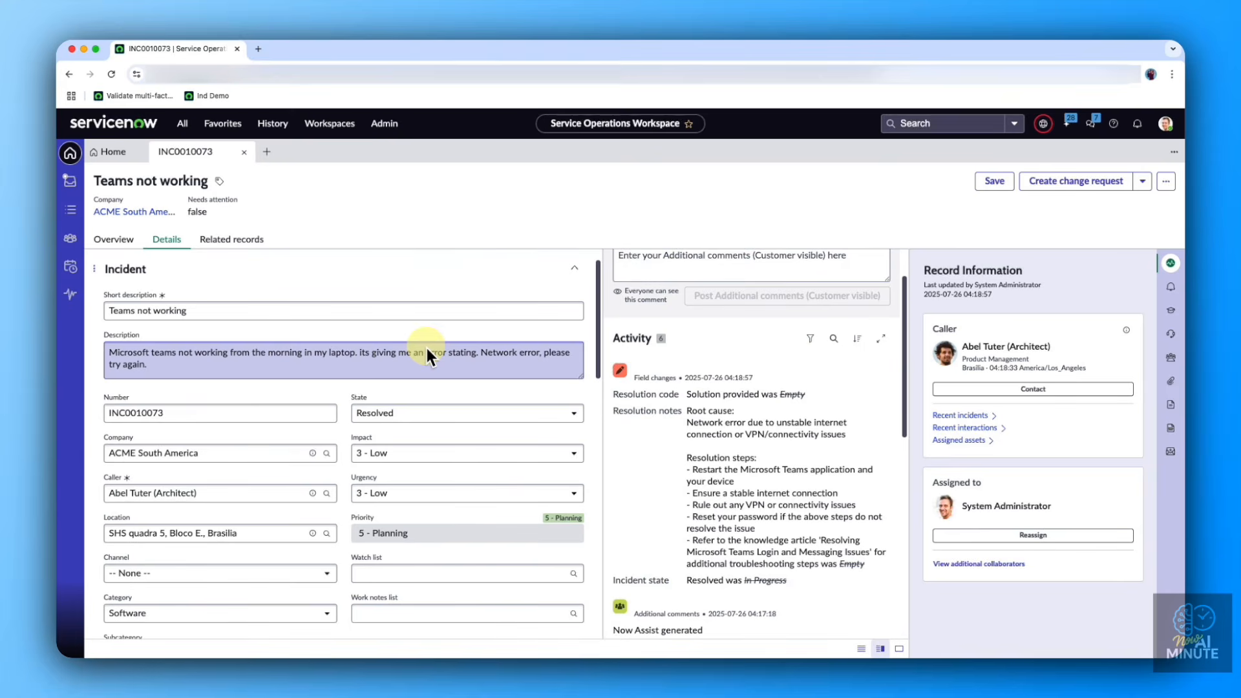
{"action": "scroll", "coordinate": [701, 462], "scroll_direction": "down", "scroll_amount": 1}
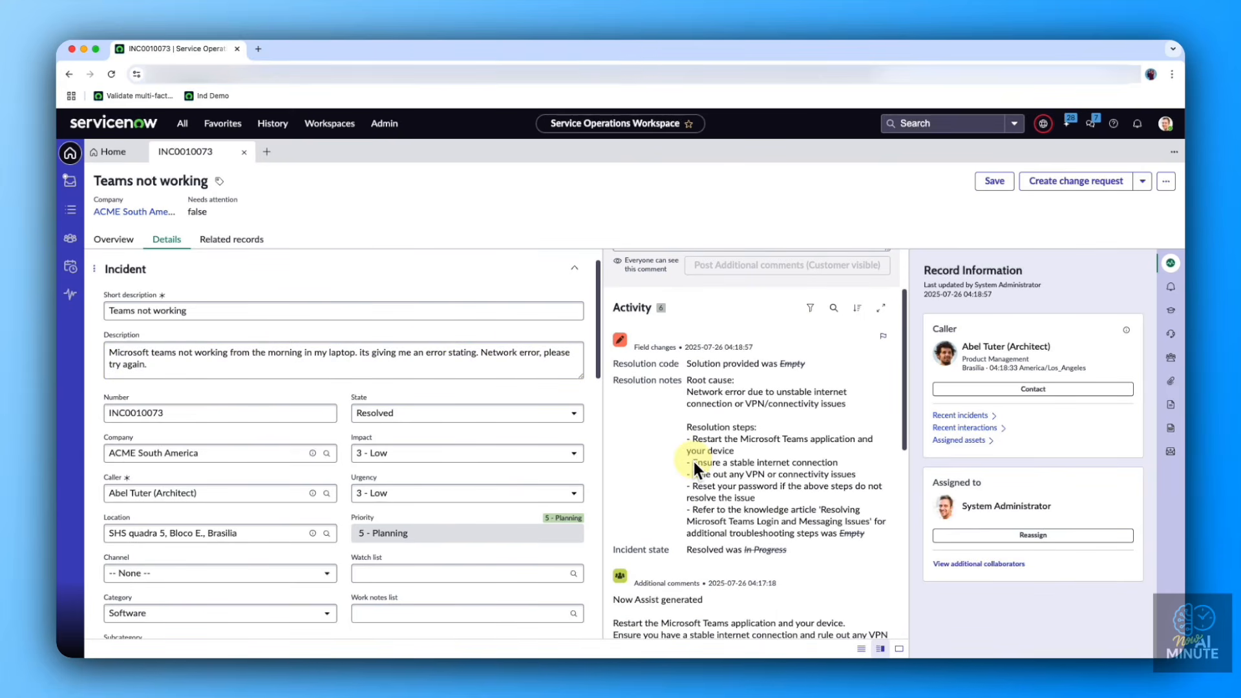